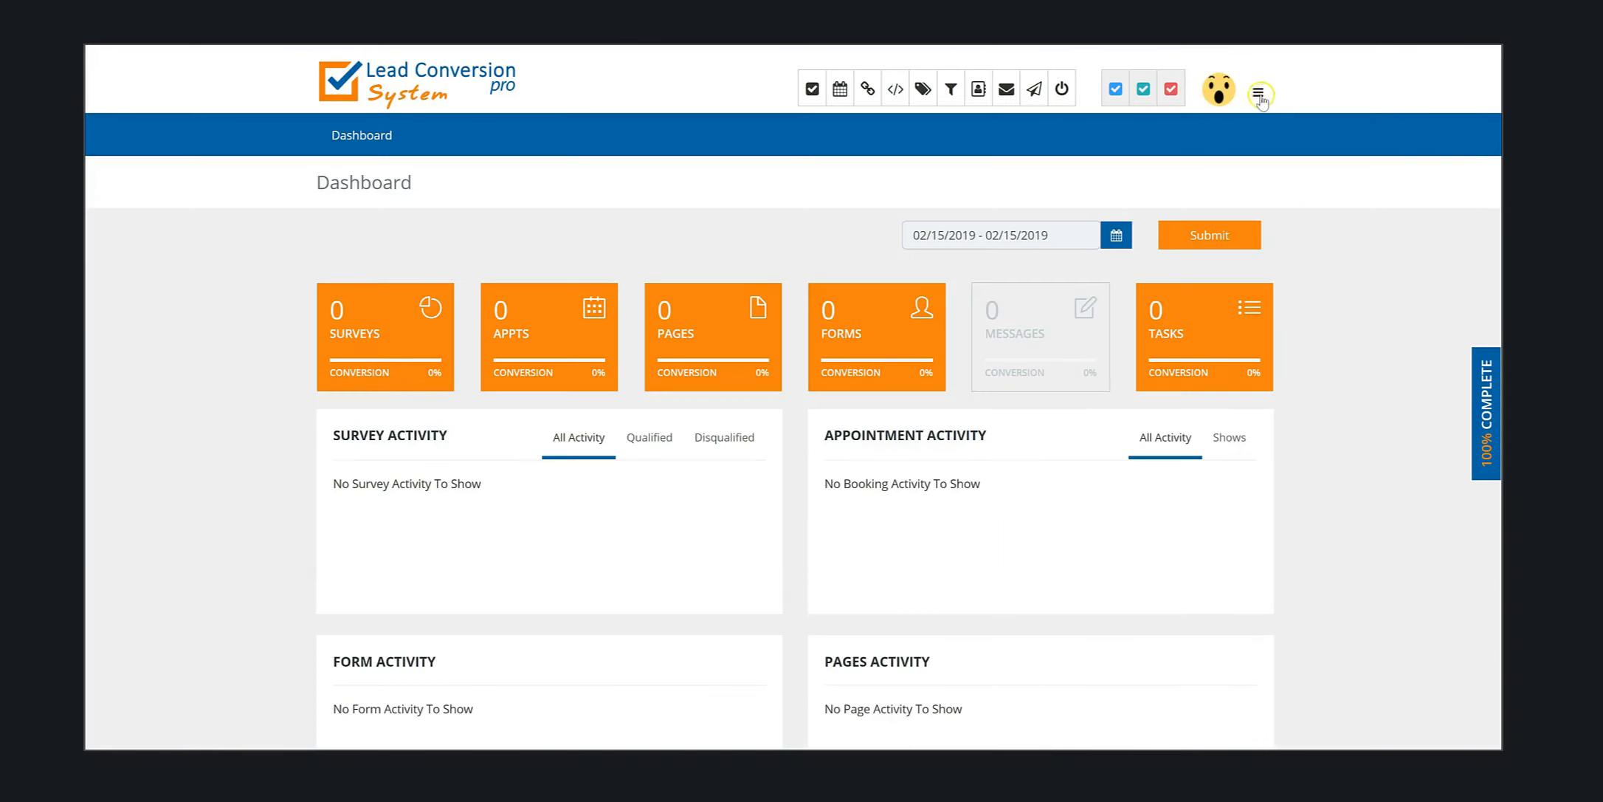
Open the account's domain settings and copy the two numbered domain setup instructions.
click(1258, 92)
click(1285, 212)
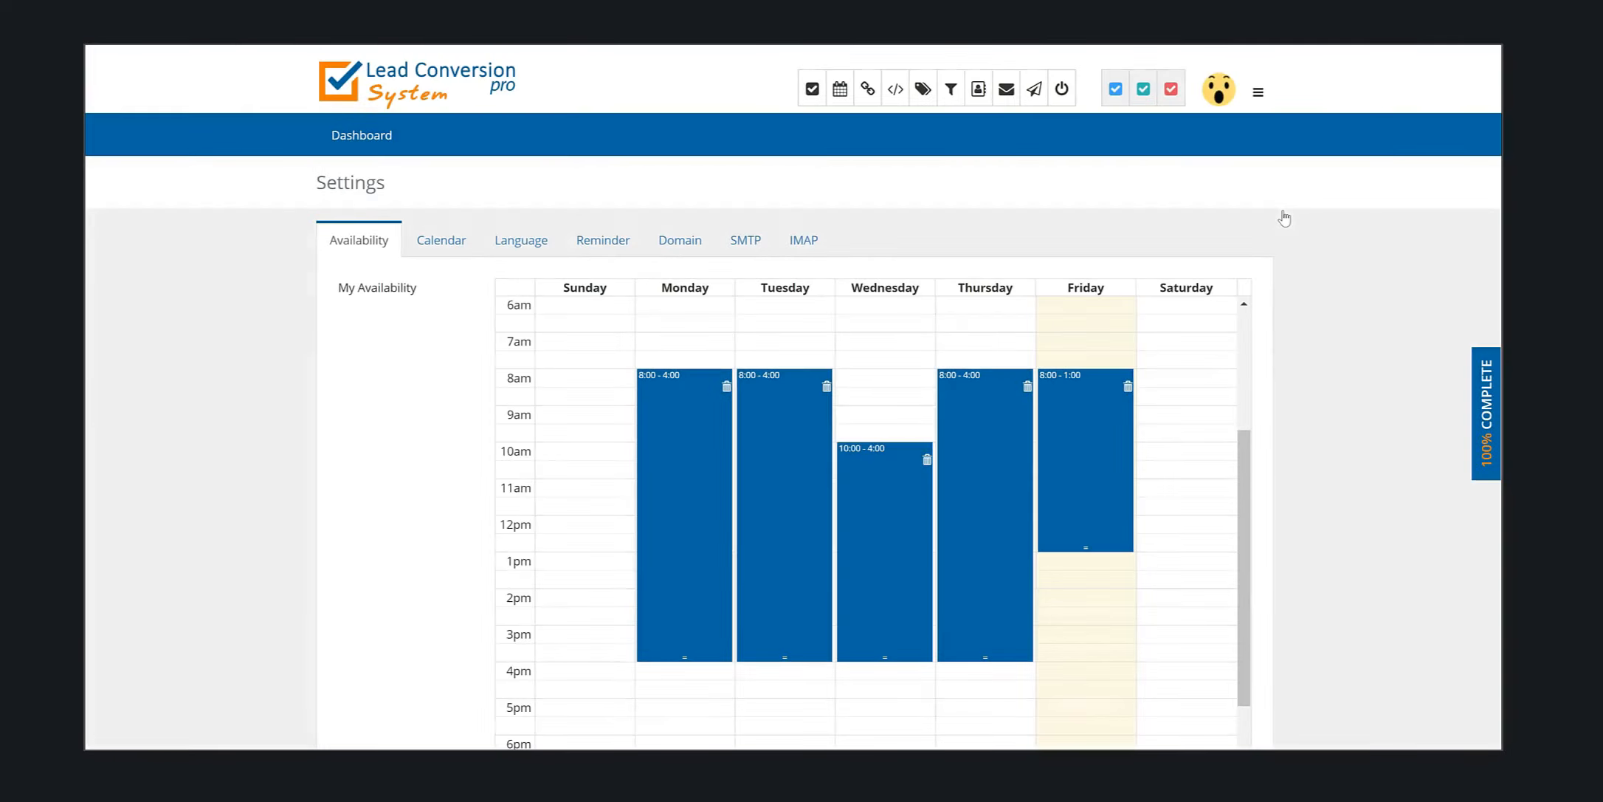
click(663, 241)
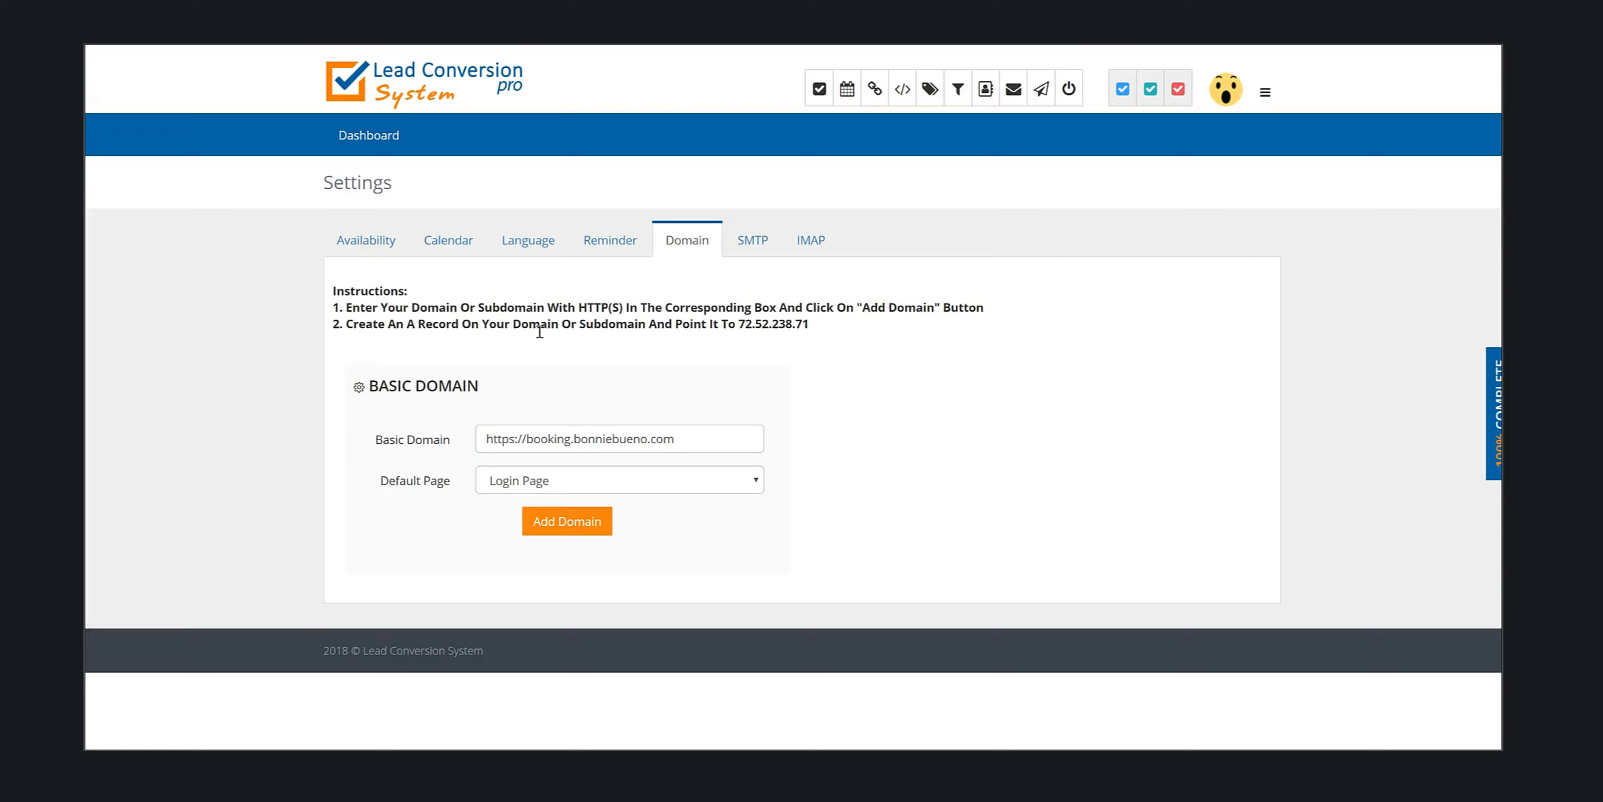
drag(594, 346, 322, 307)
key(ctrl+c)
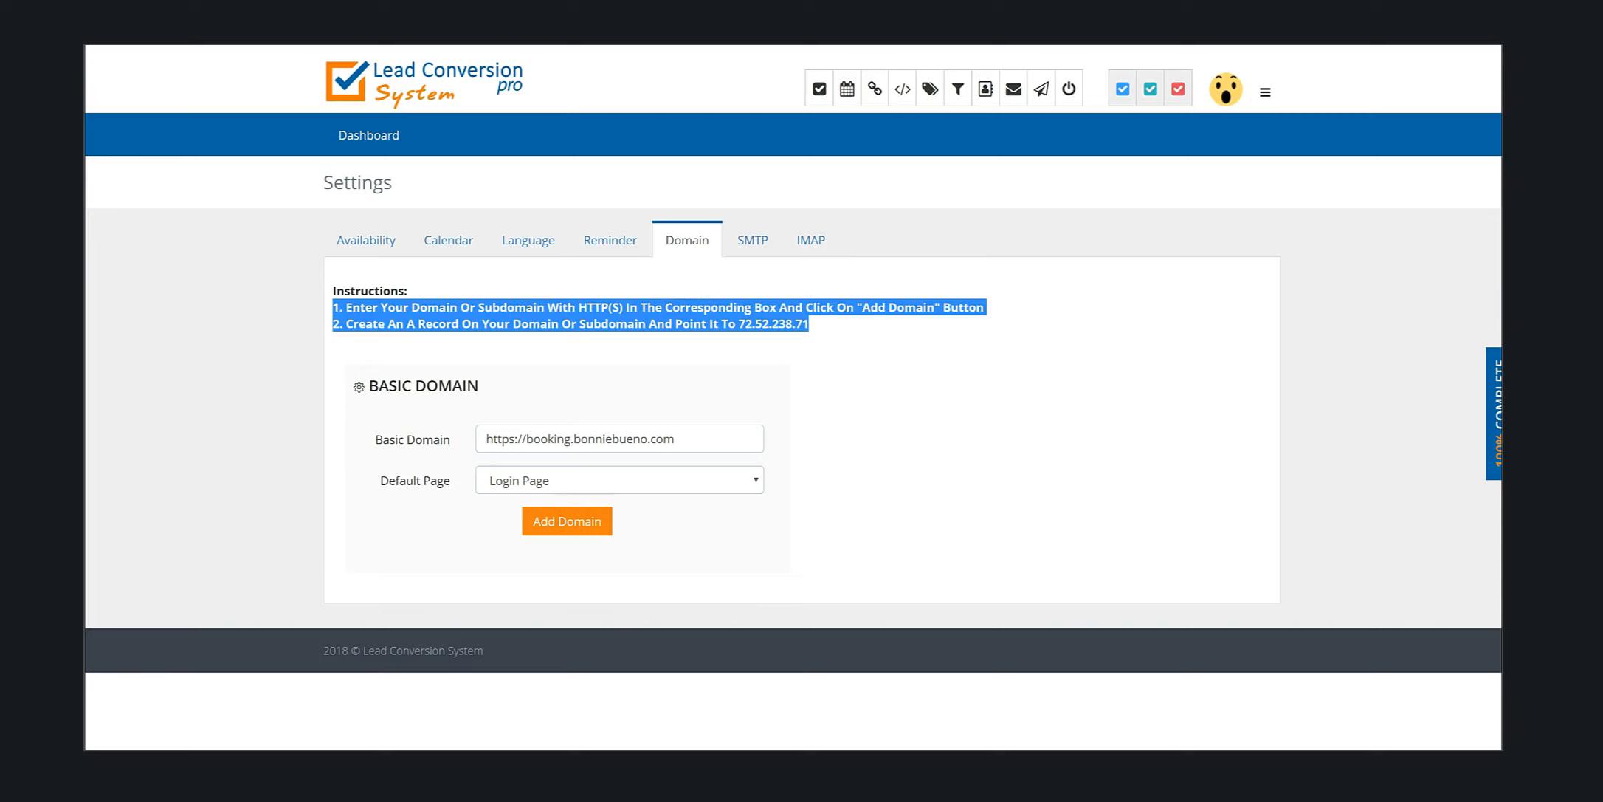
Open Notepad, paste the copied domain instructions into a blank note, and minimize the note.
key(super)
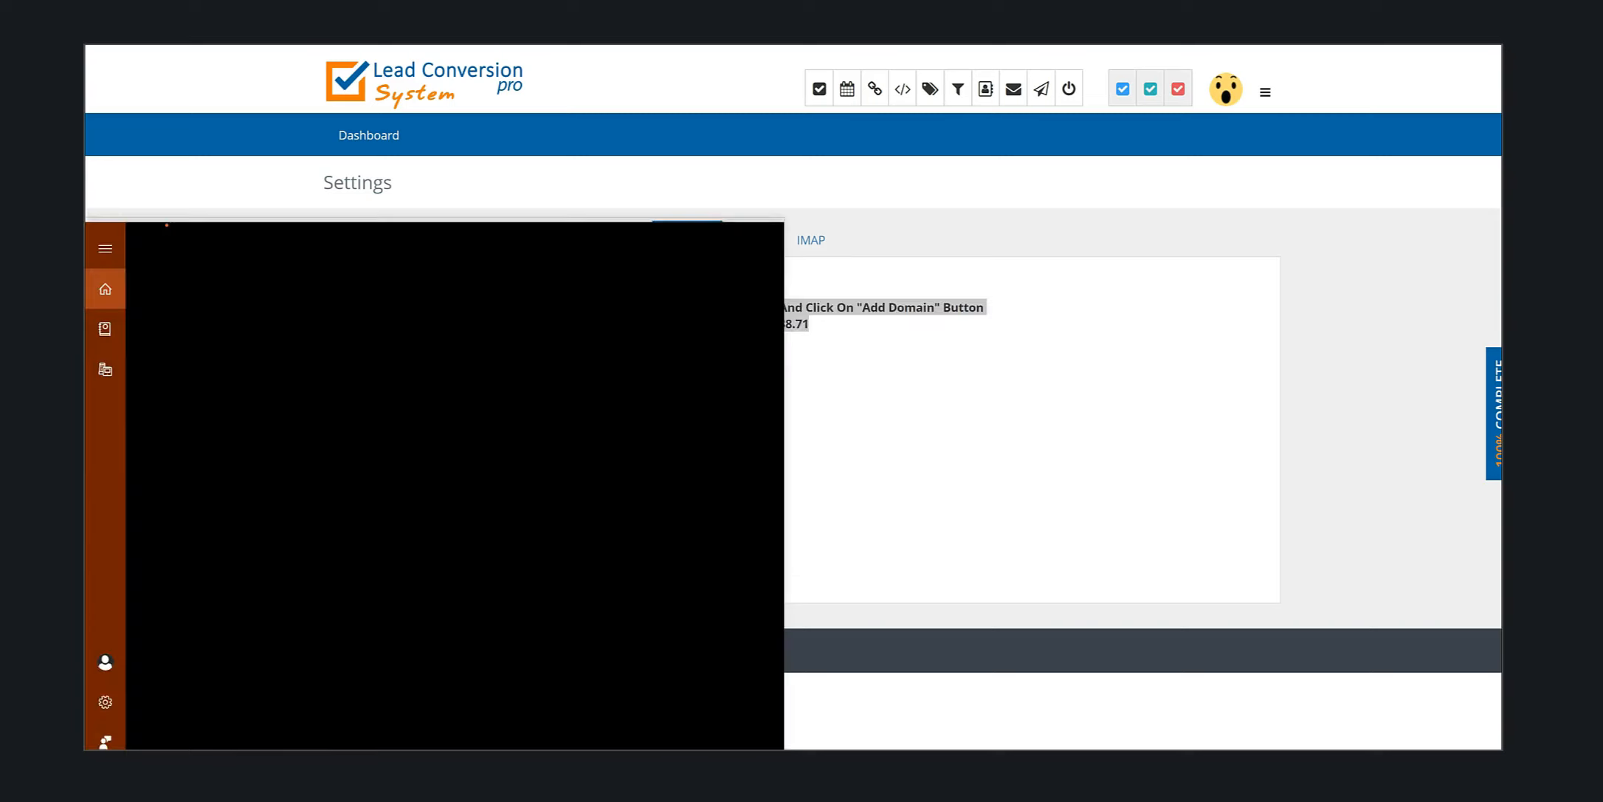
text(not)
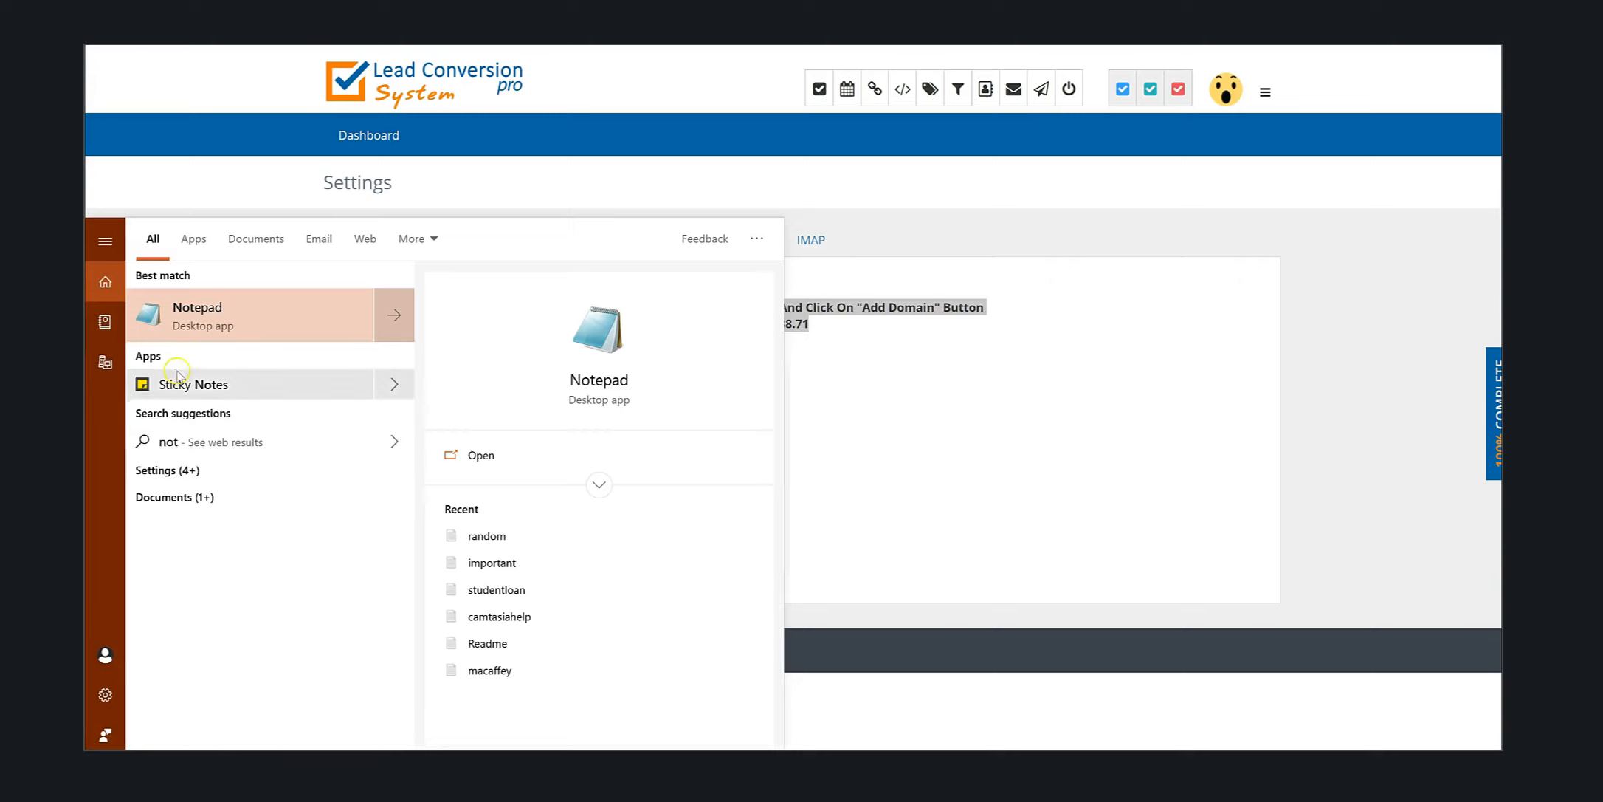
click(209, 304)
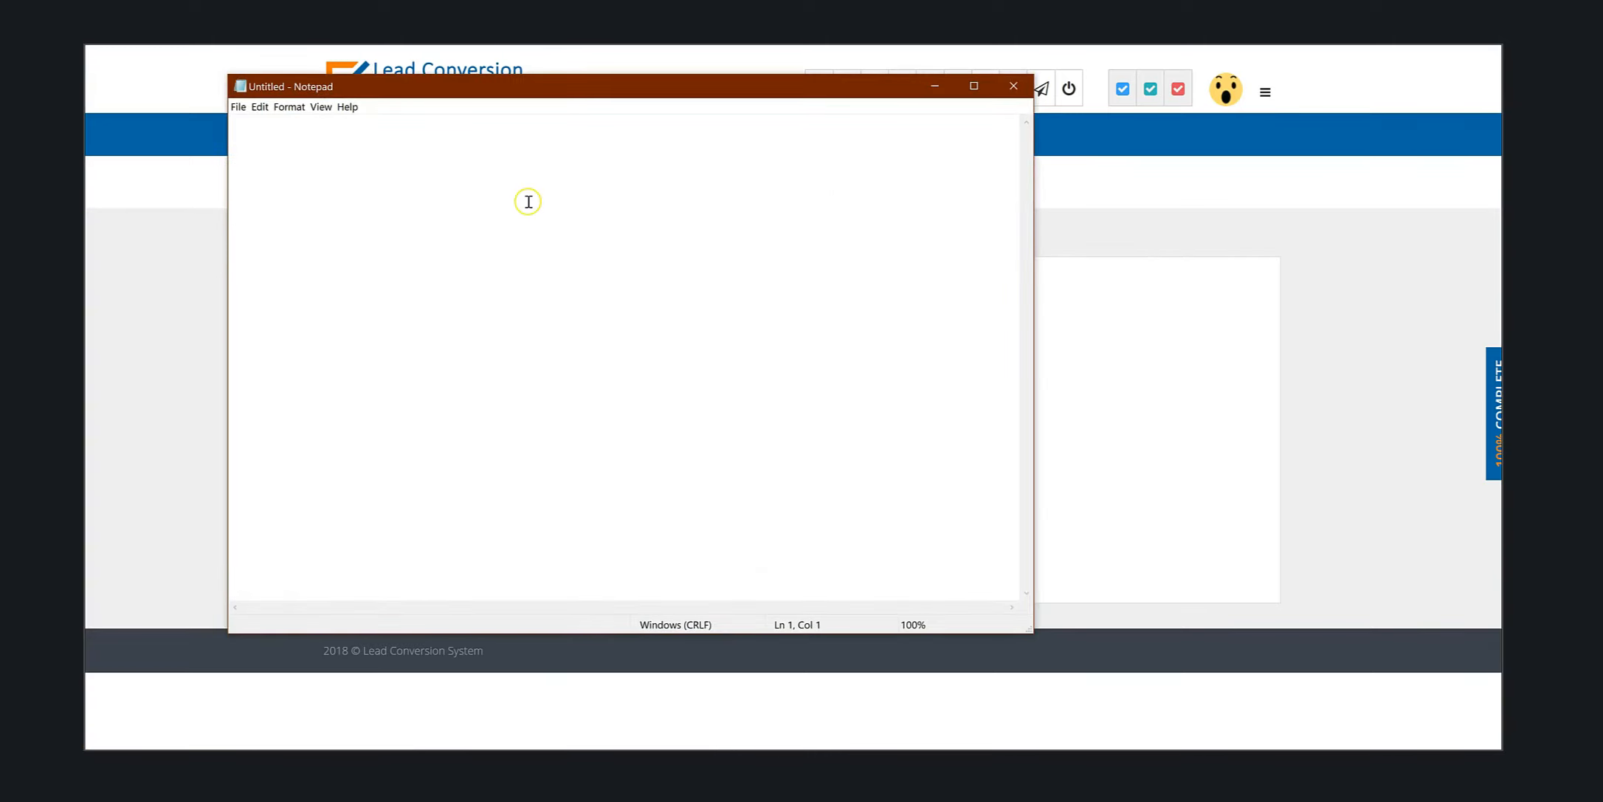
key(ctrl+v)
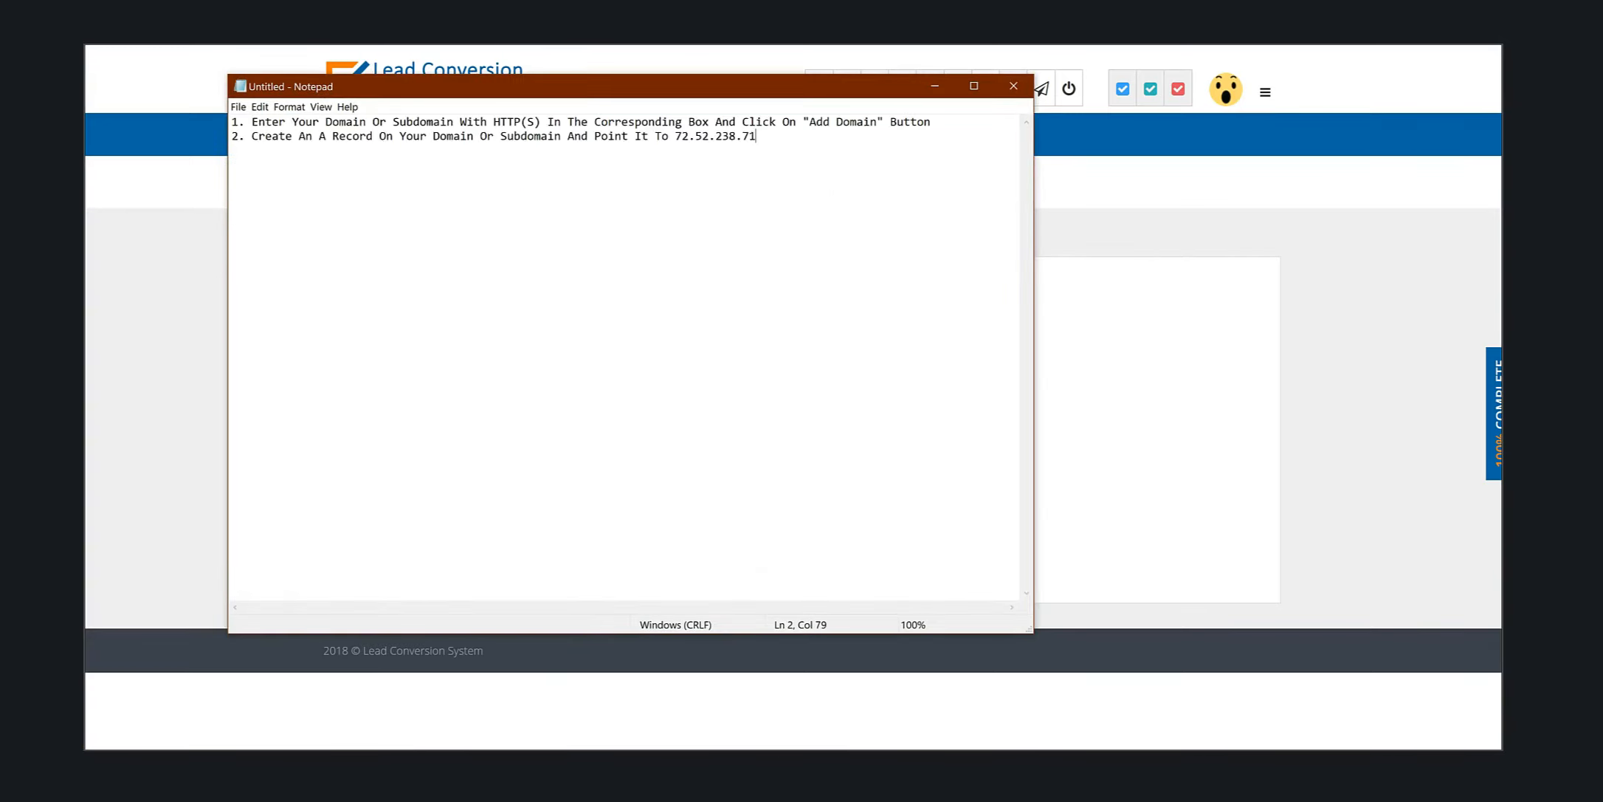
click(933, 86)
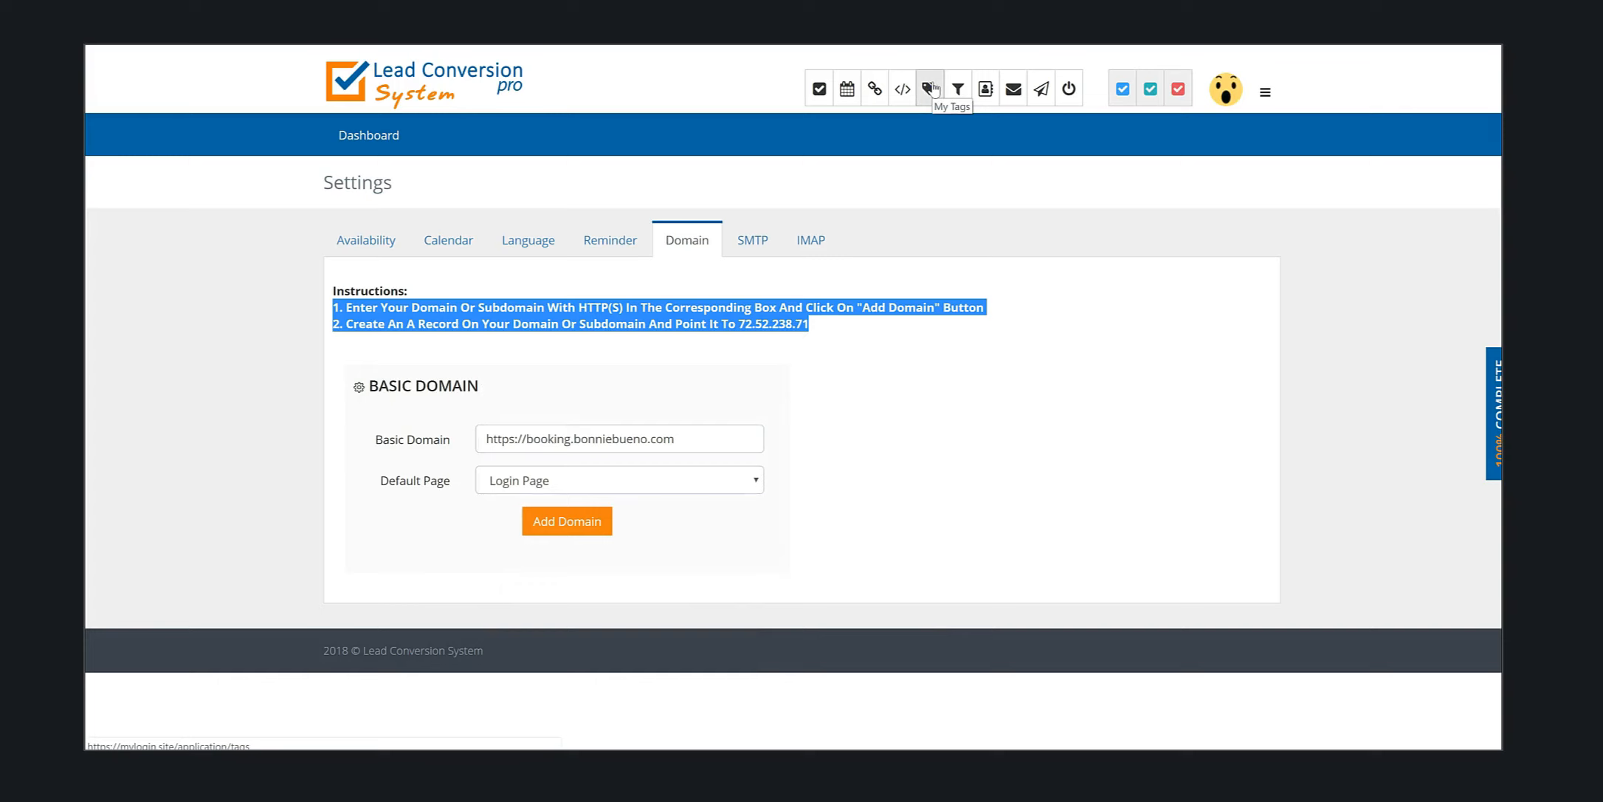
Review the Basic Domain entry and its available Default Page options, leaving Login Page selected.
click(573, 426)
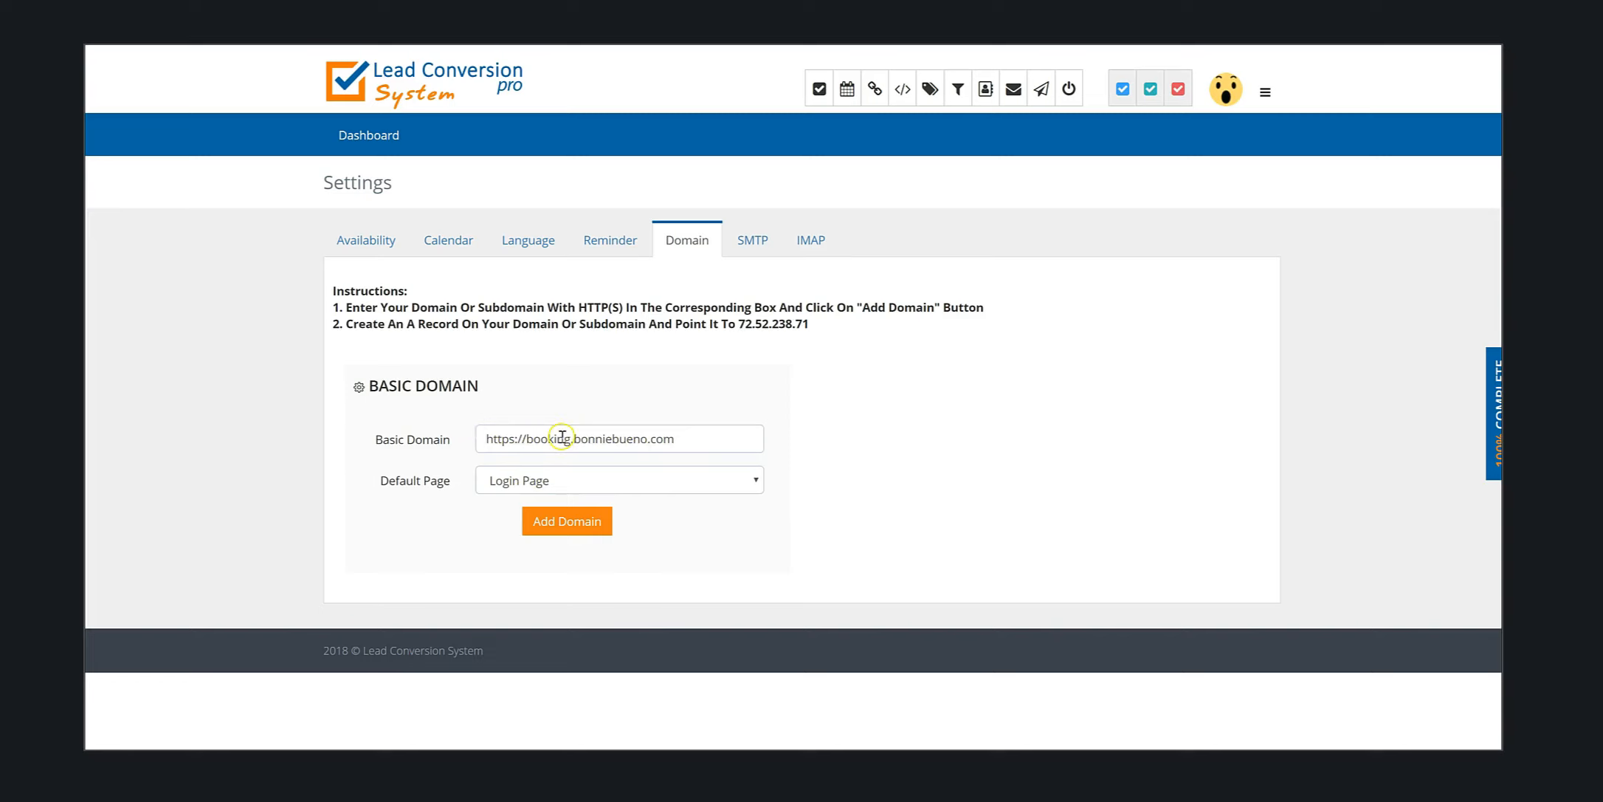
click(620, 478)
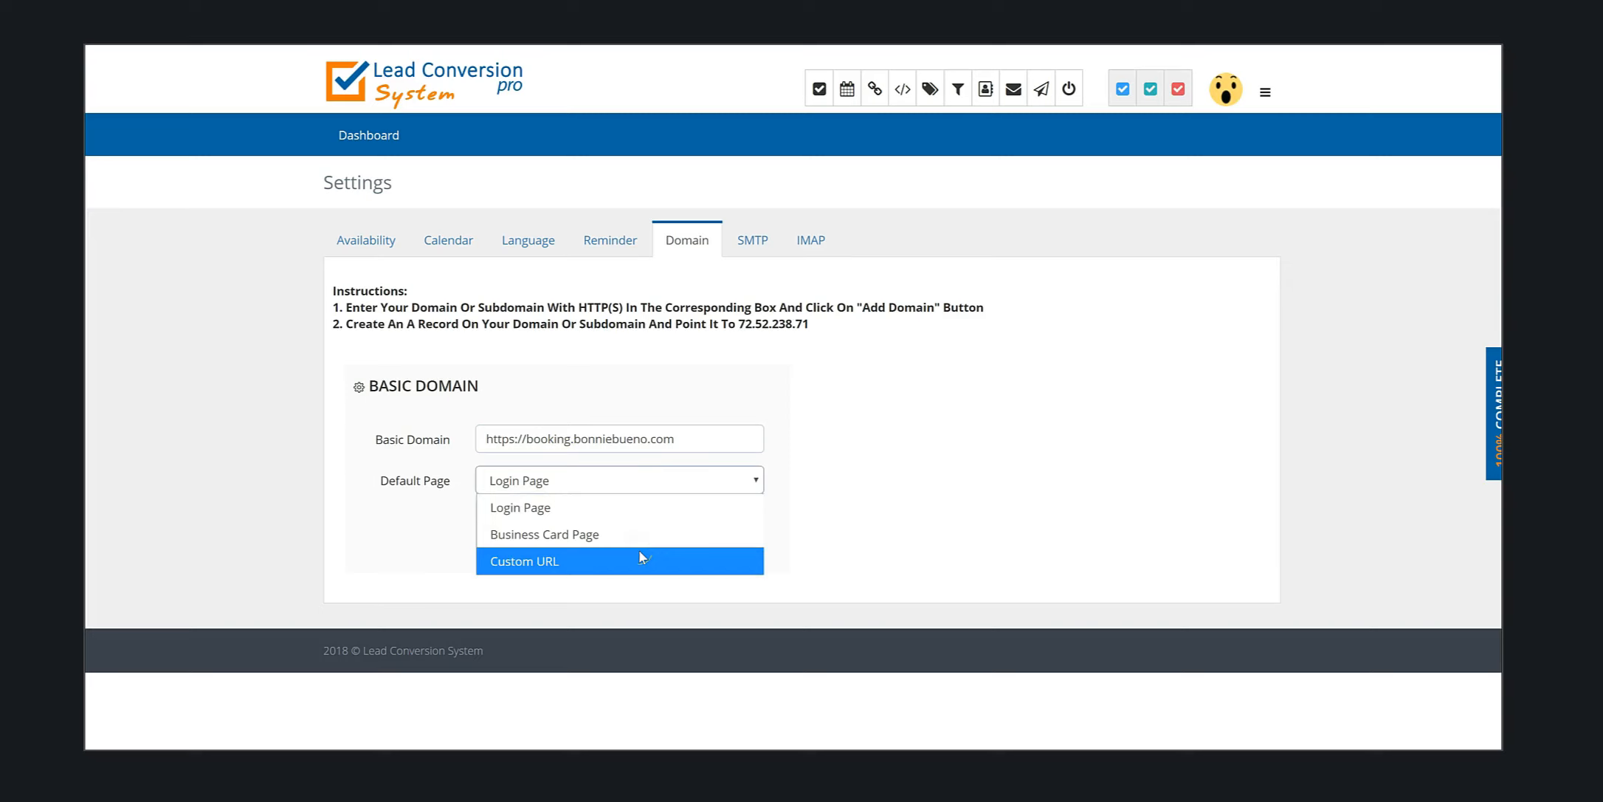
click(648, 487)
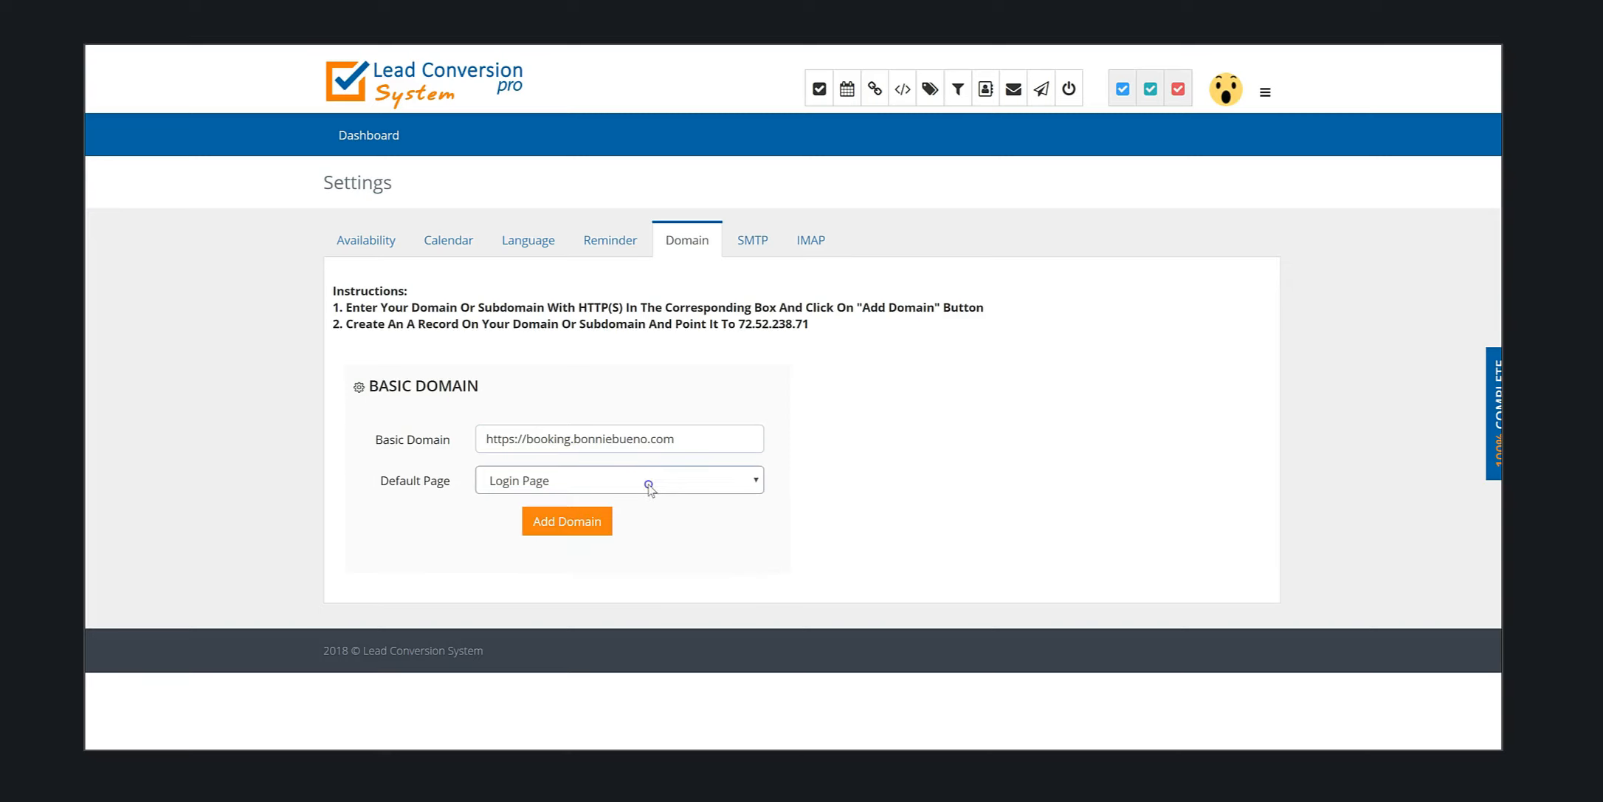
Open the Business Card Domain branding settings and review the Default Page options, leaving Free User Signup Page selected.
click(1121, 94)
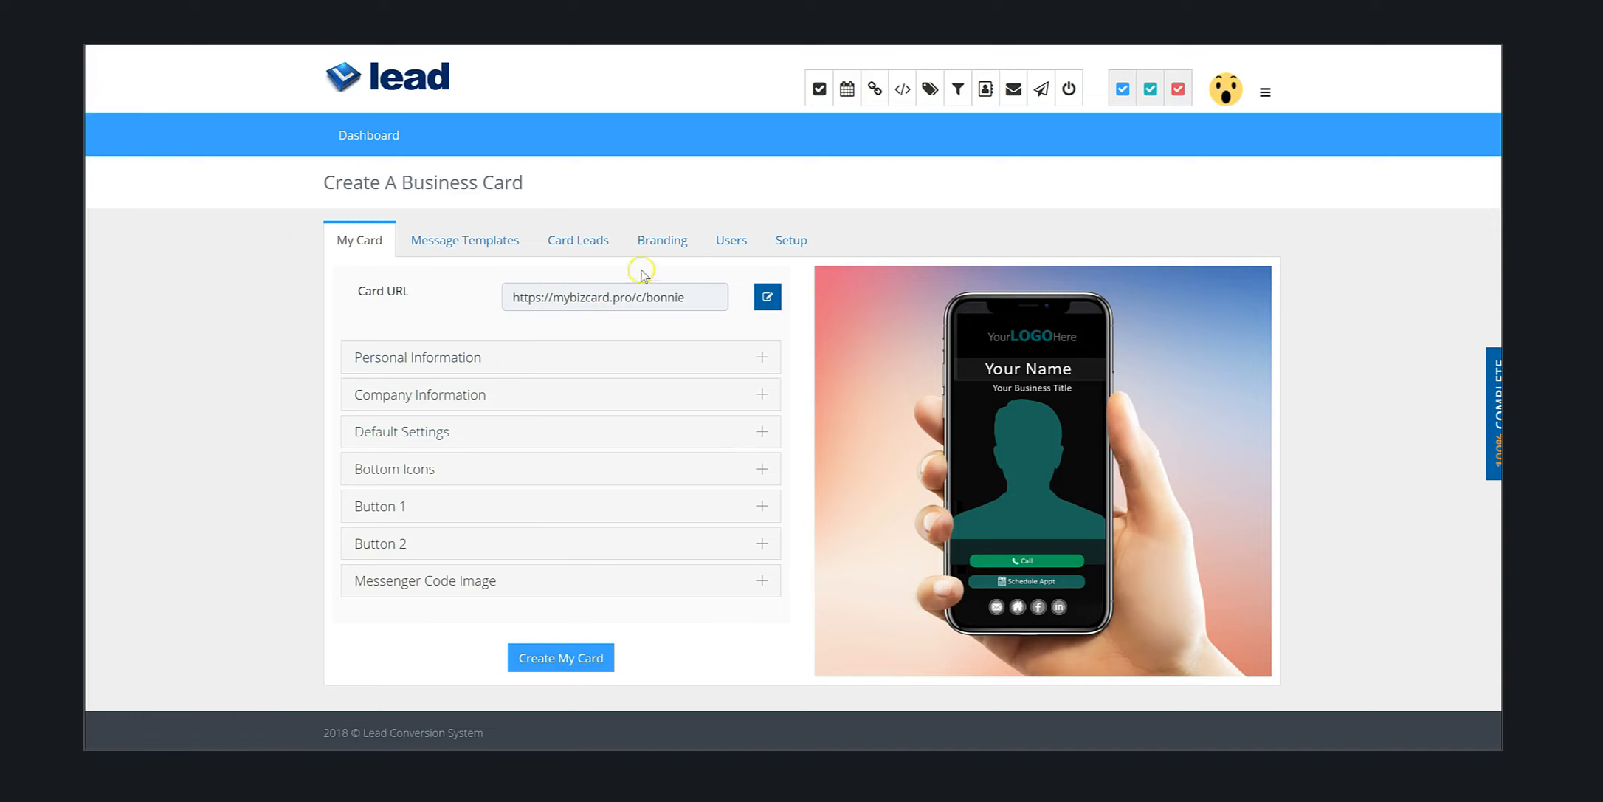
click(657, 245)
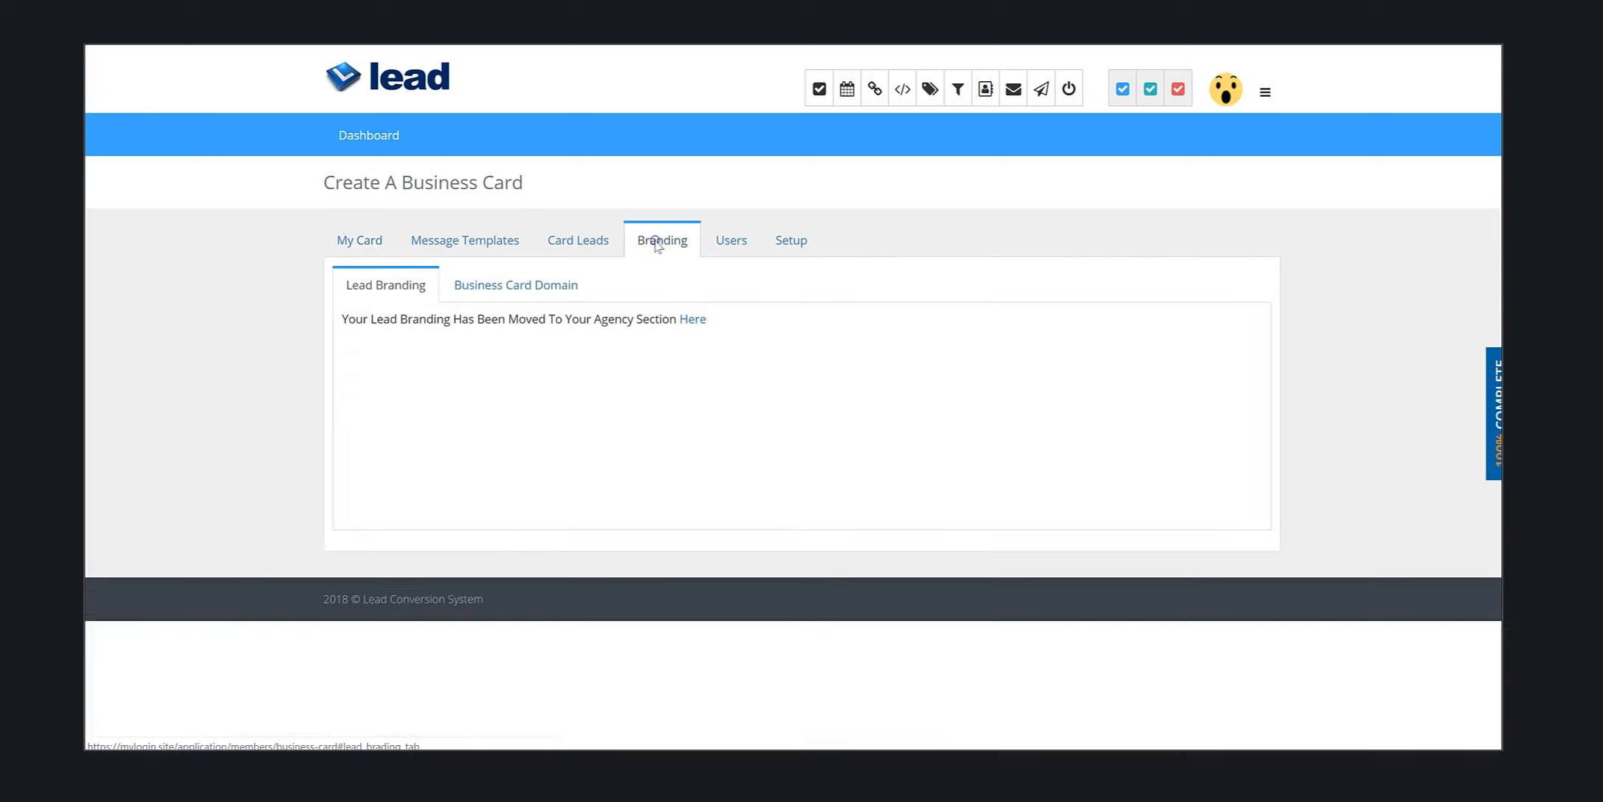
click(501, 284)
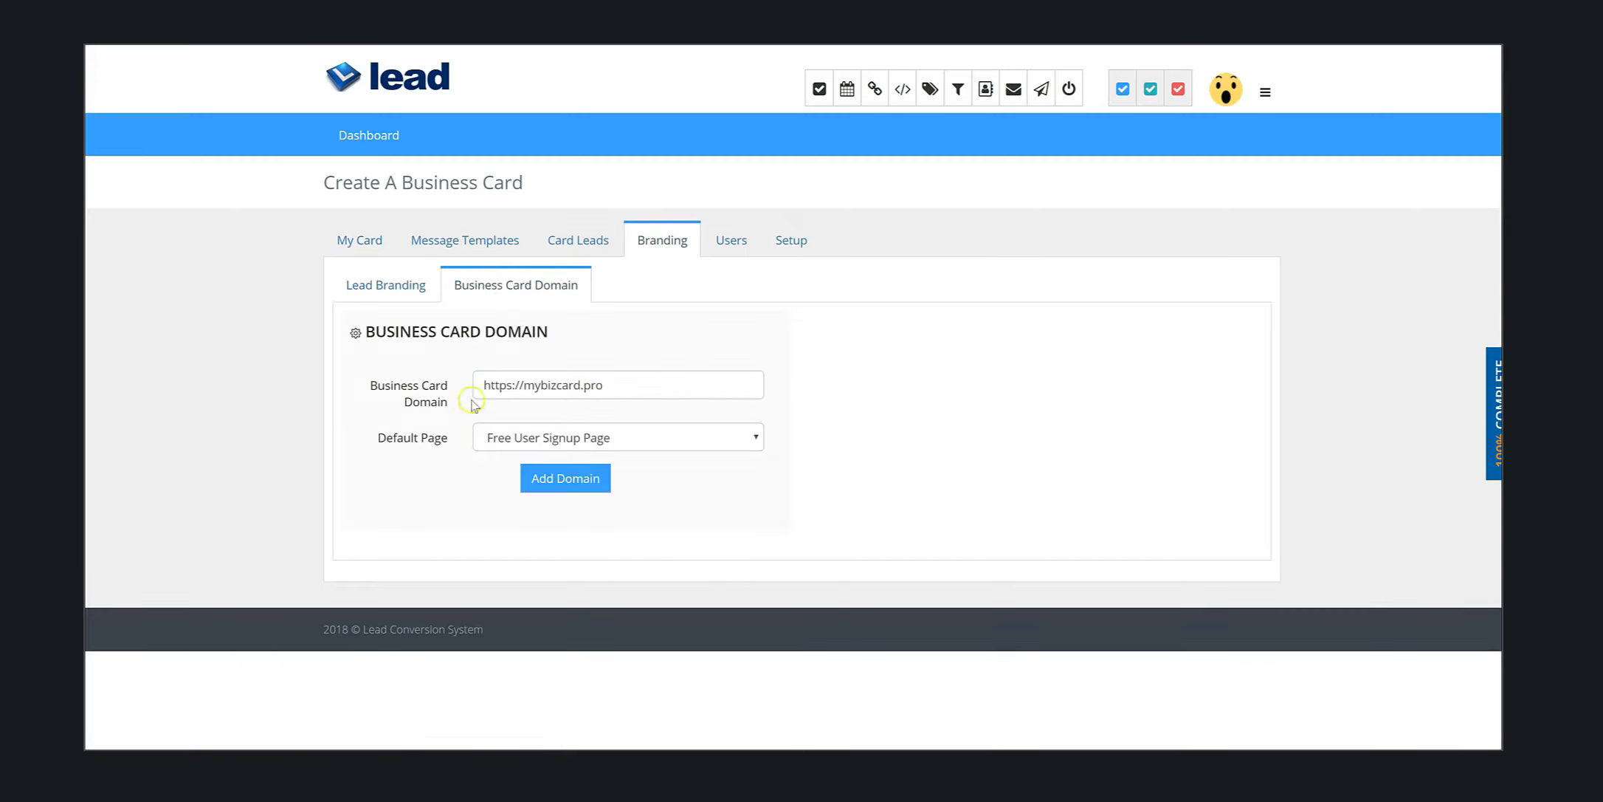
click(575, 441)
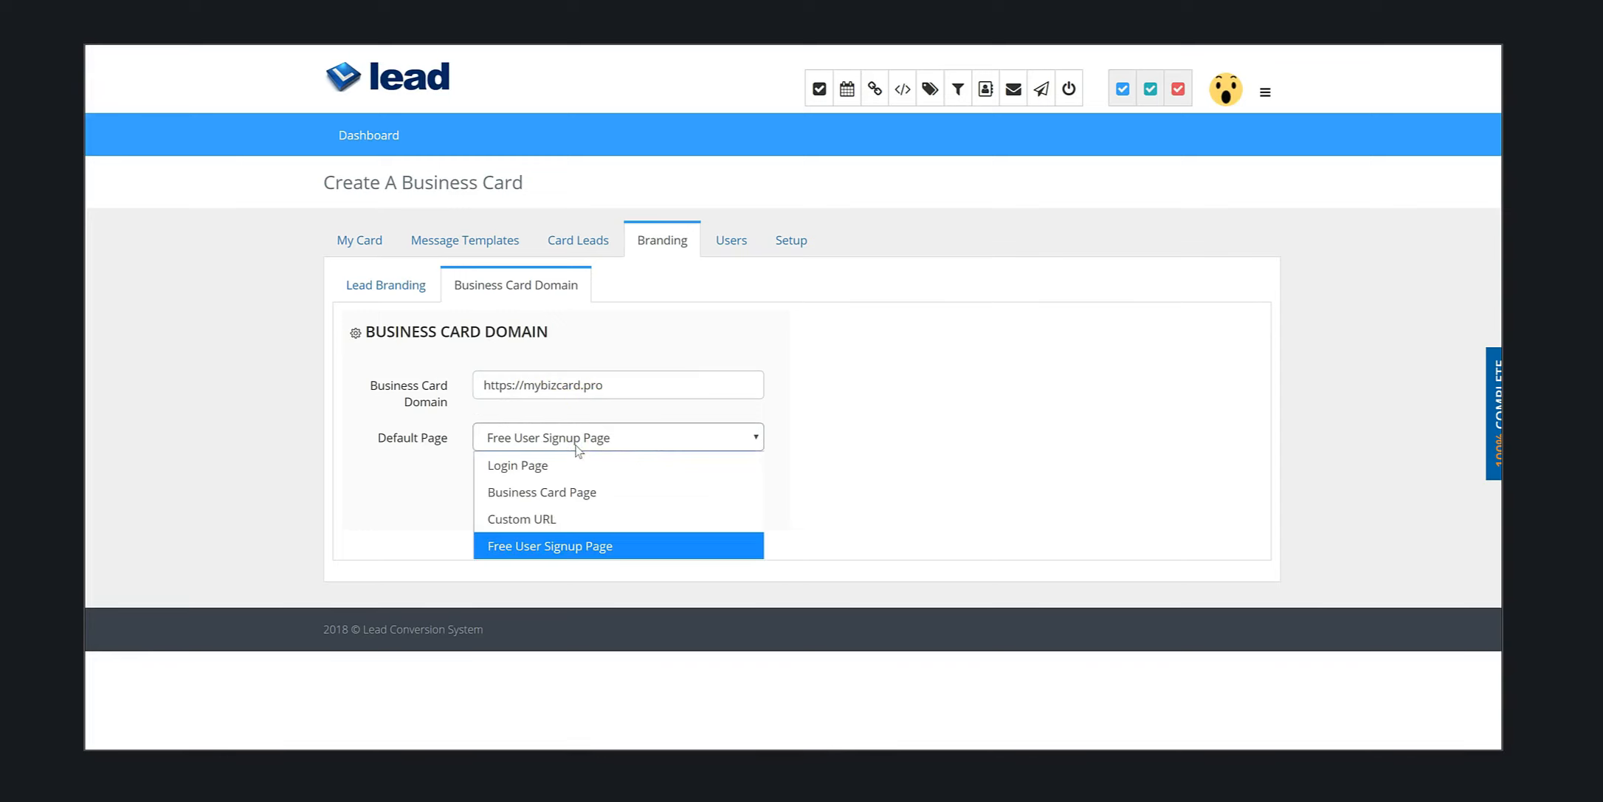
click(576, 446)
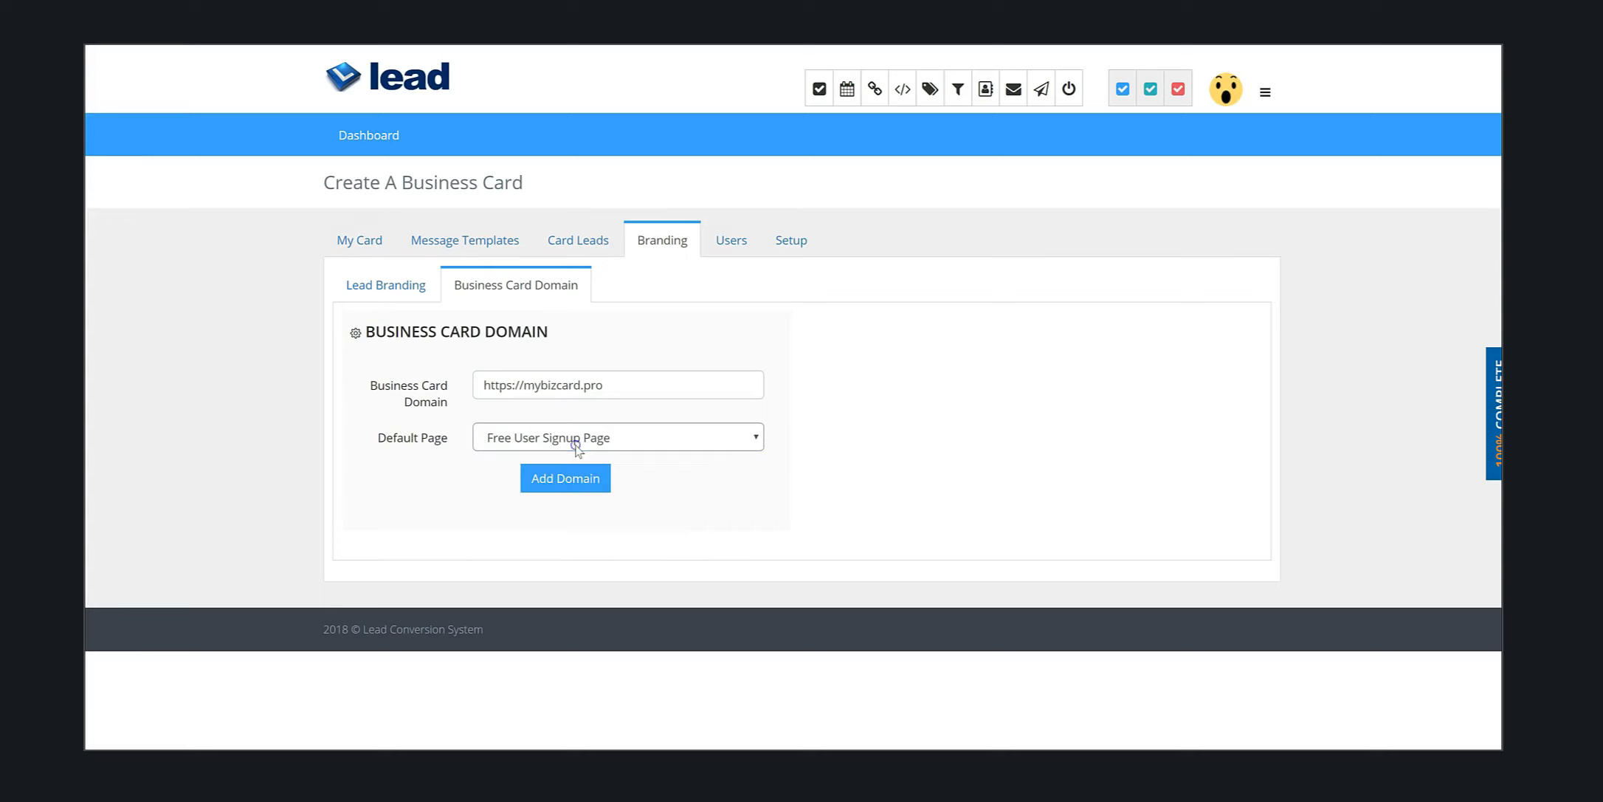
Open the Enterprise Domain settings within the Enterprise branding section.
click(1149, 98)
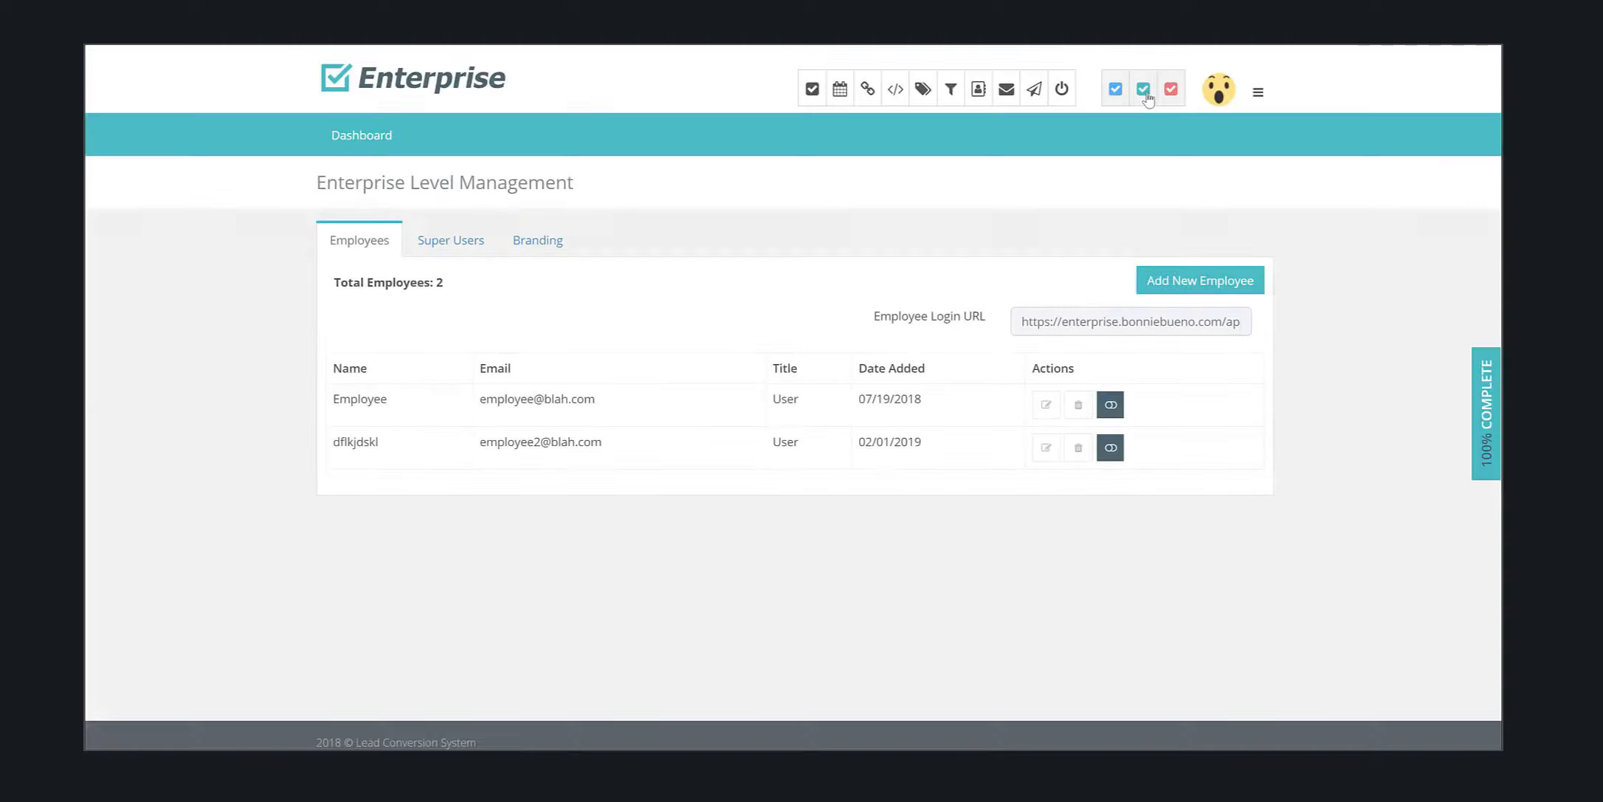
click(518, 242)
click(535, 288)
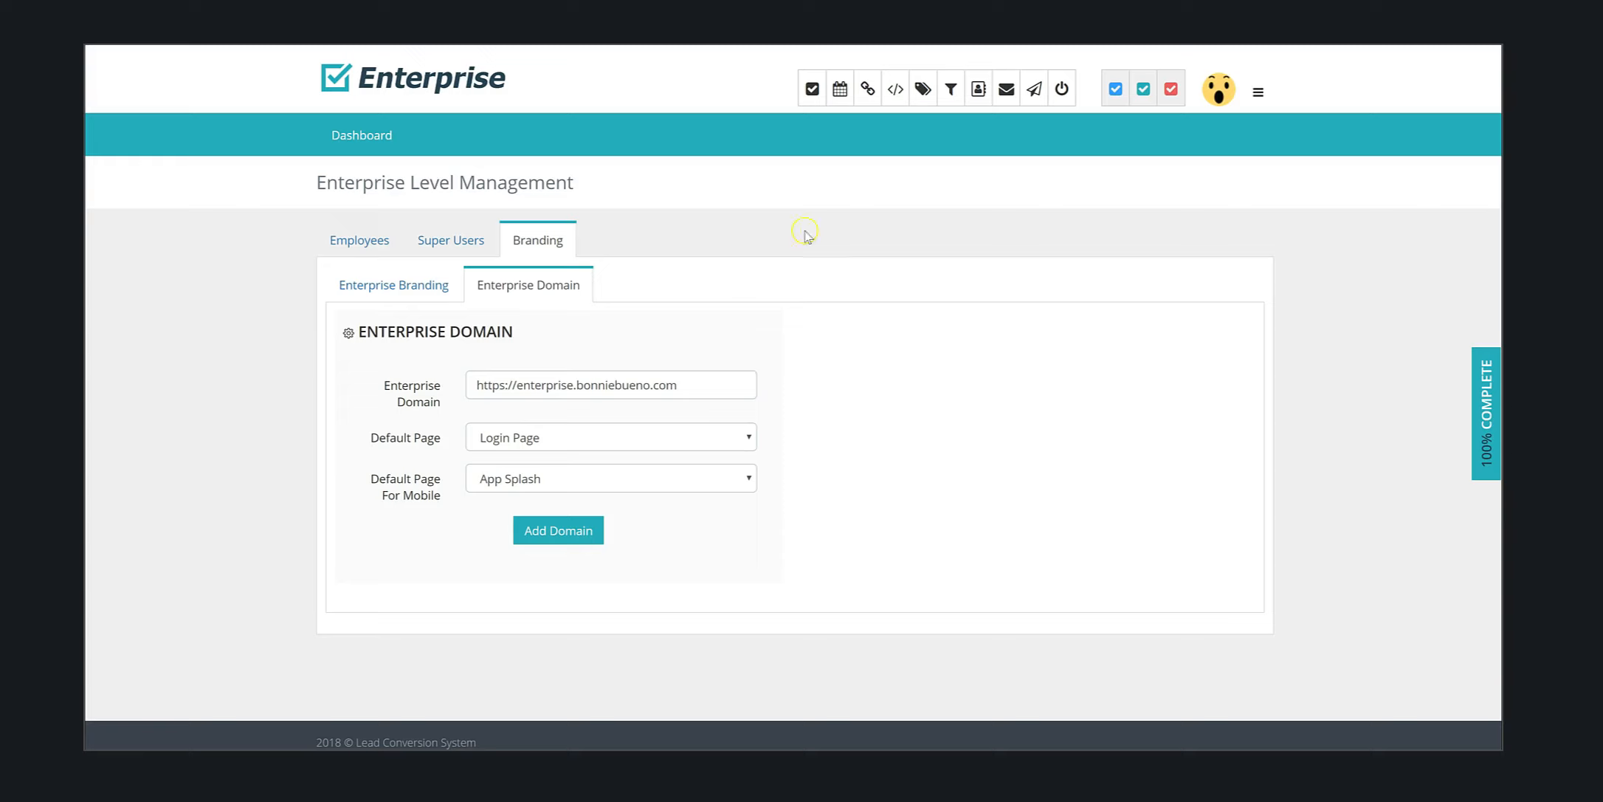
Open the domain settings within the Agency branding section.
click(1173, 88)
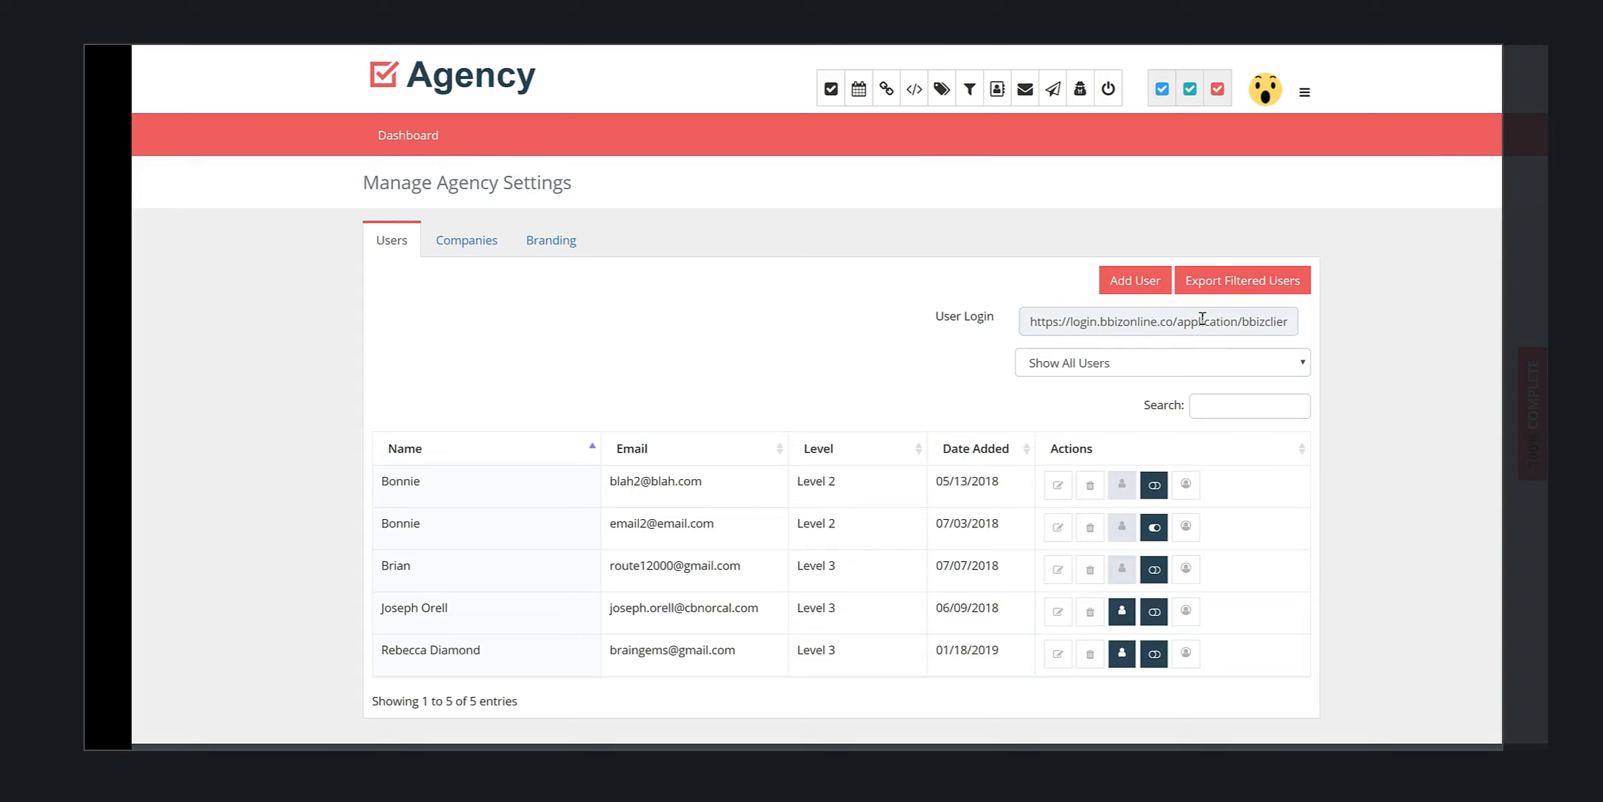
click(553, 241)
click(555, 284)
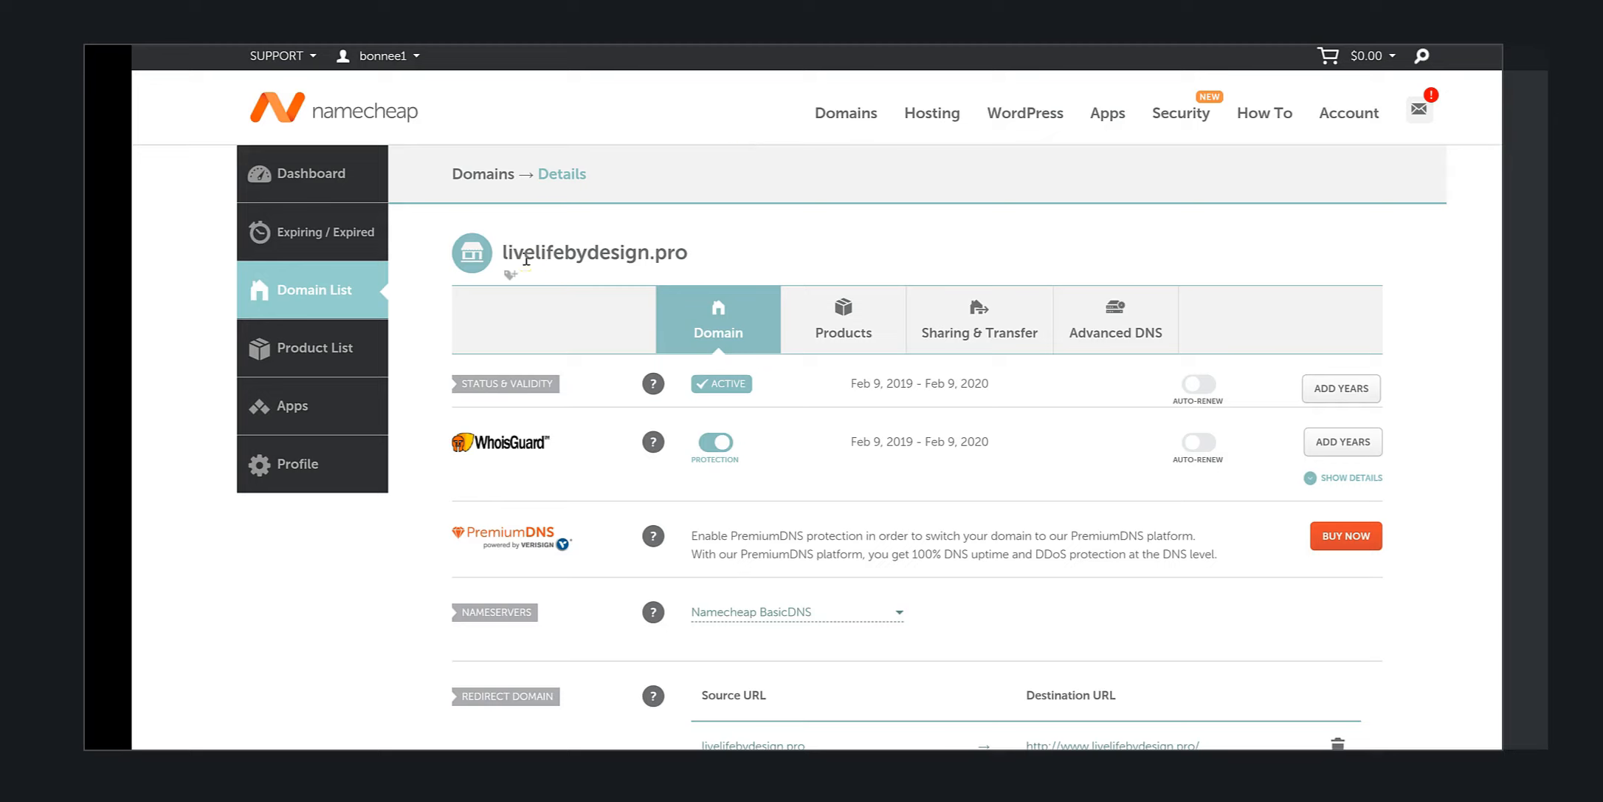
Open the Advanced DNS settings of livelifebydesign.pro and examine its host records.
click(1095, 335)
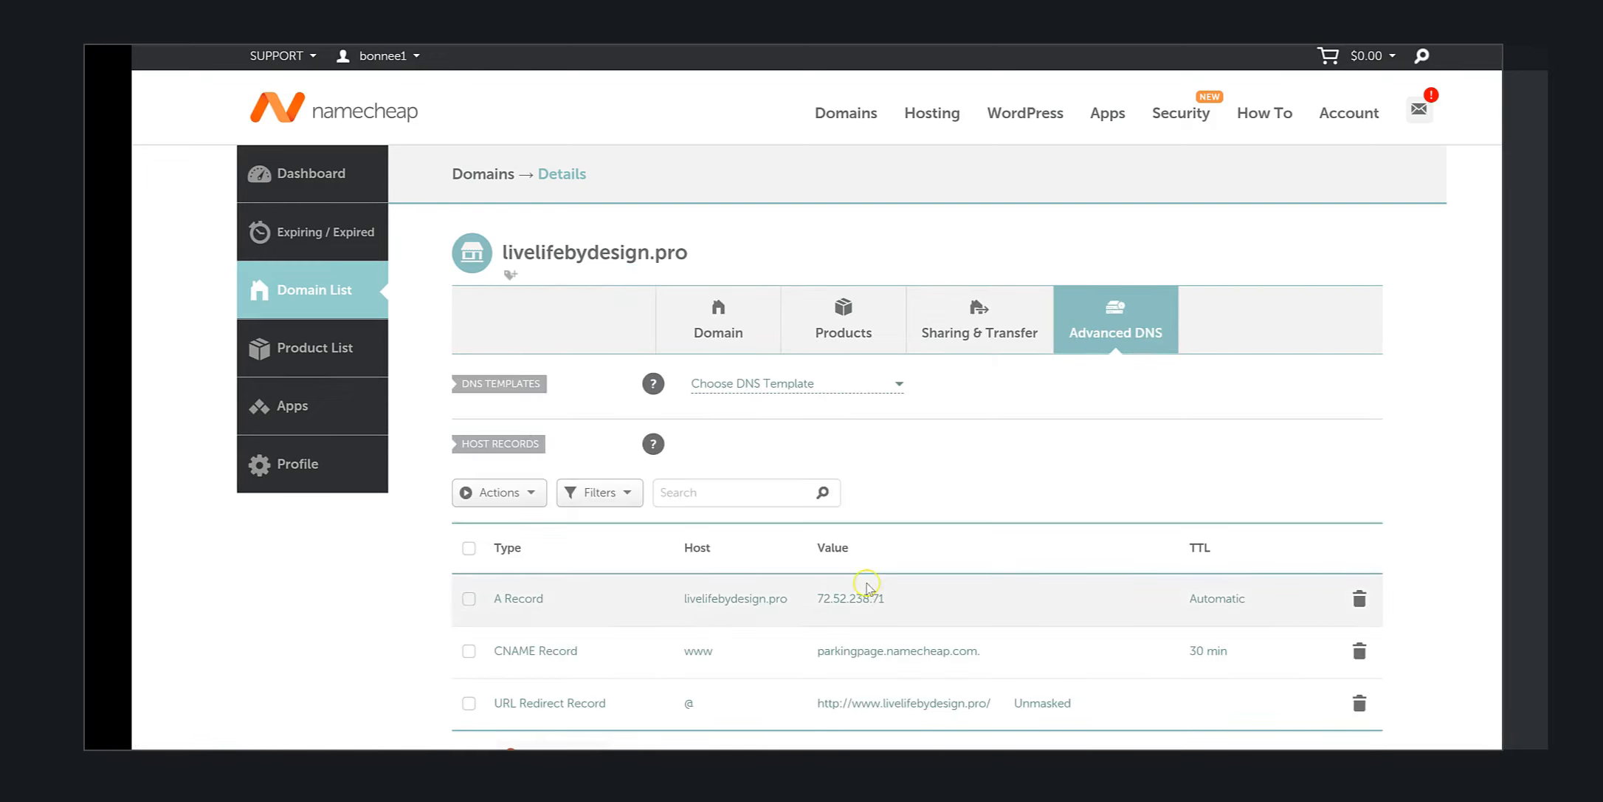
scroll(850, 526, down, 3)
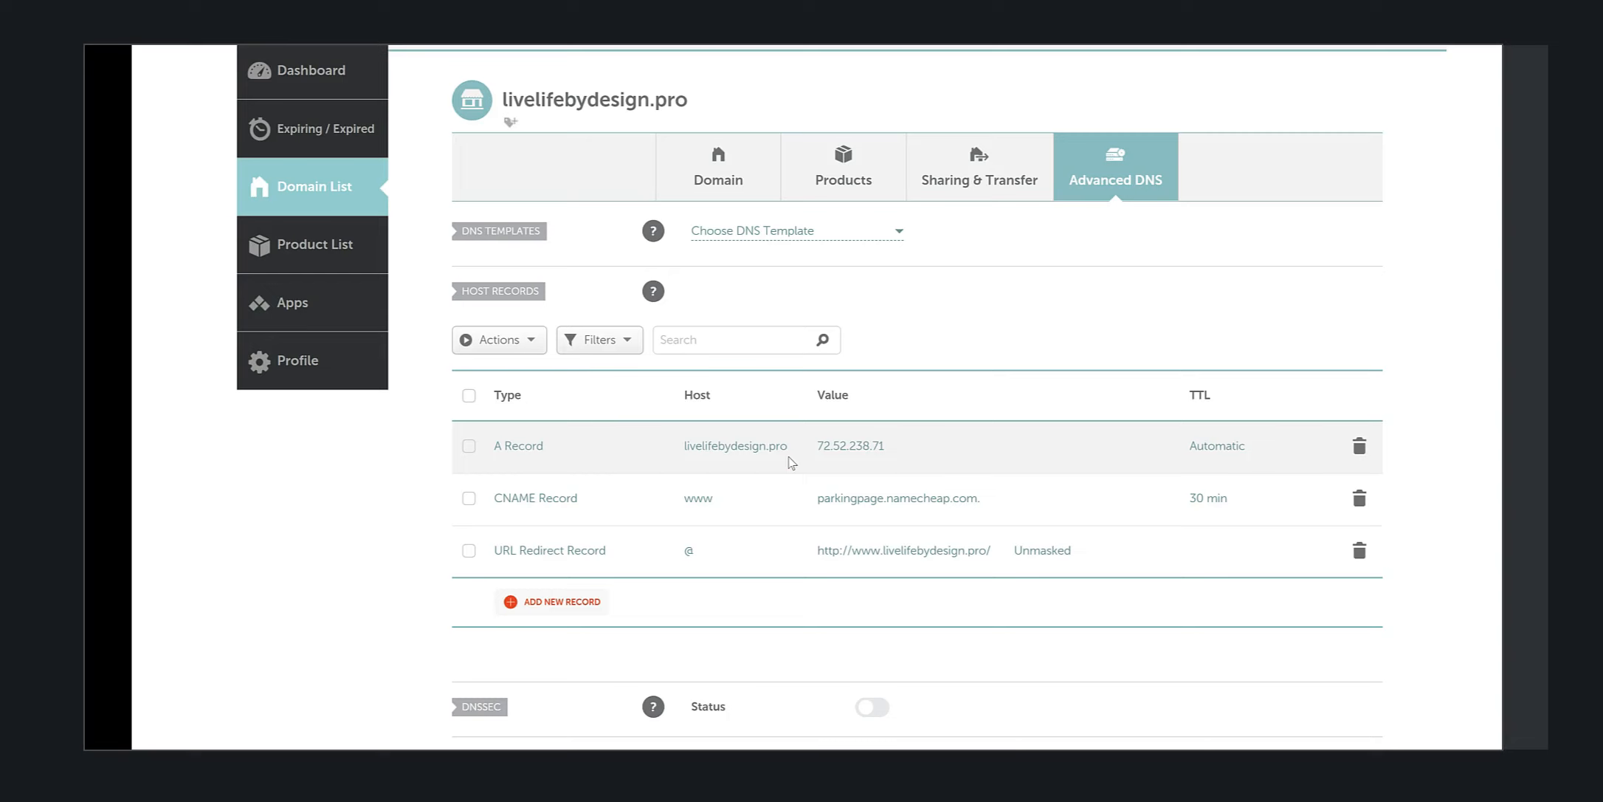
scroll(792, 462, down, 5)
click(532, 317)
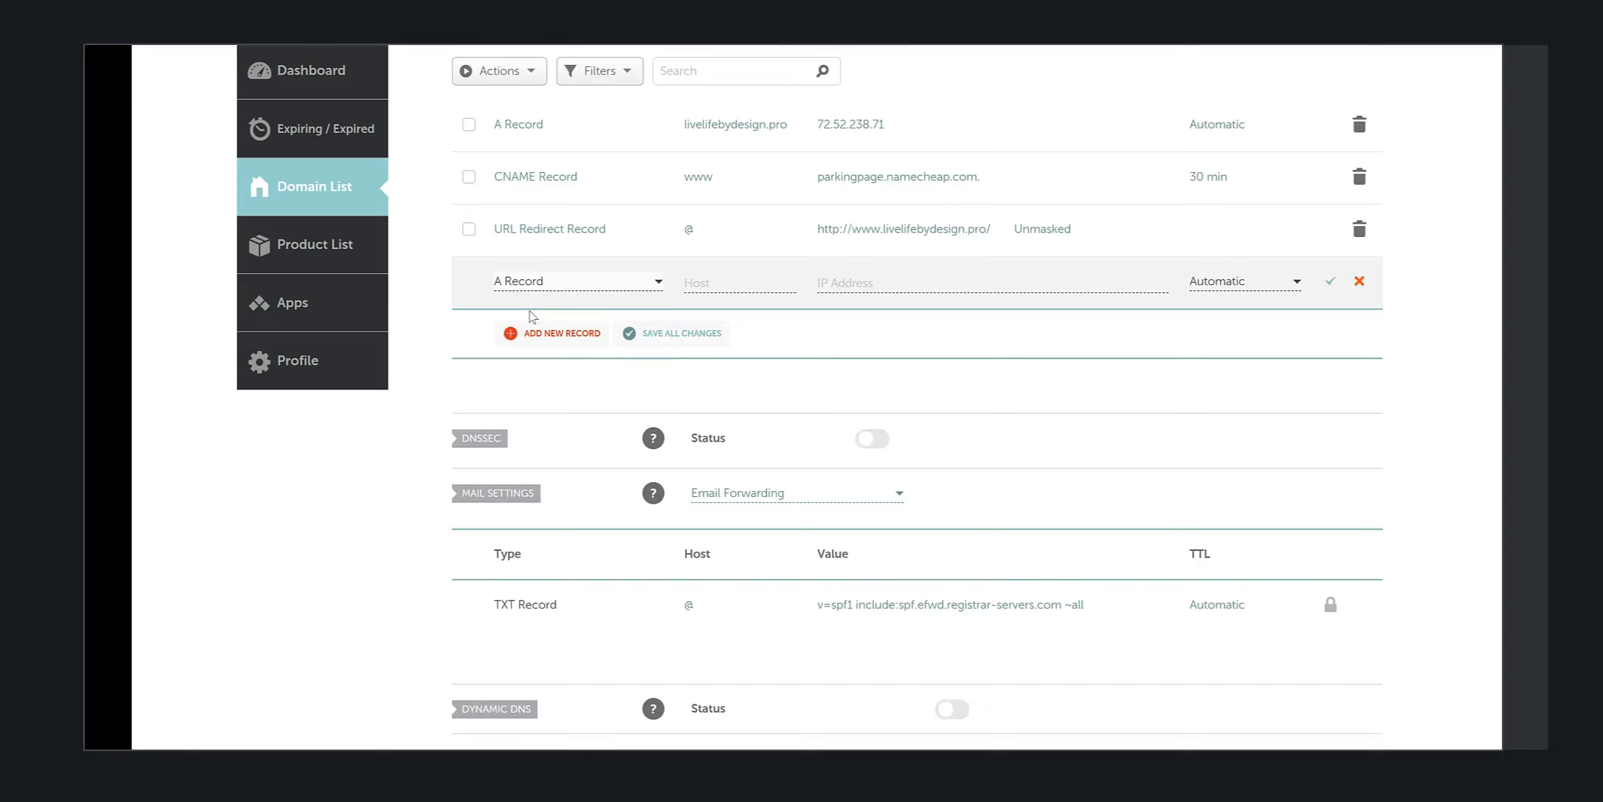
click(729, 286)
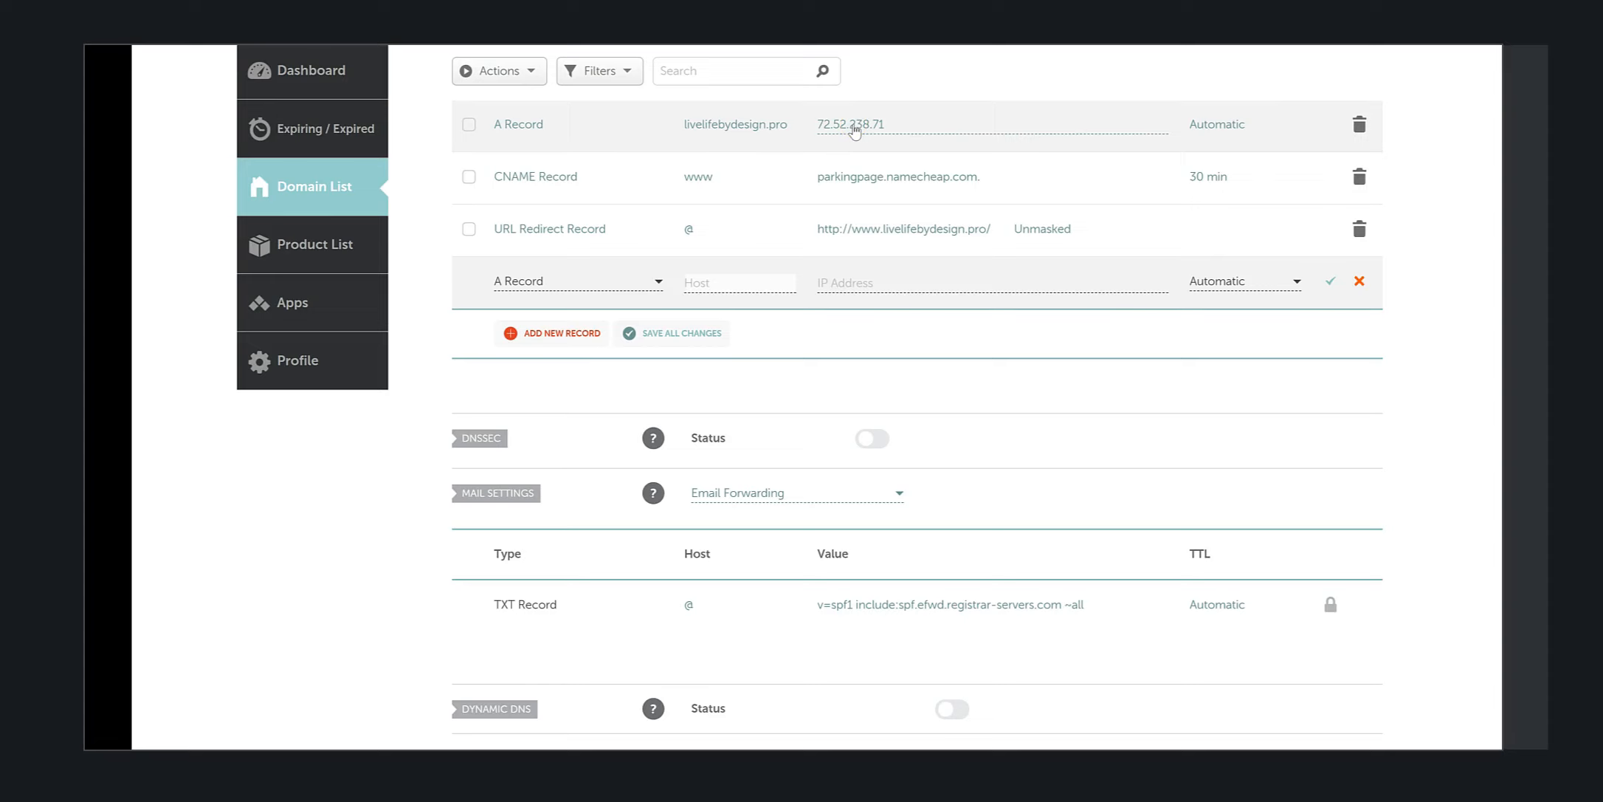
click(1361, 279)
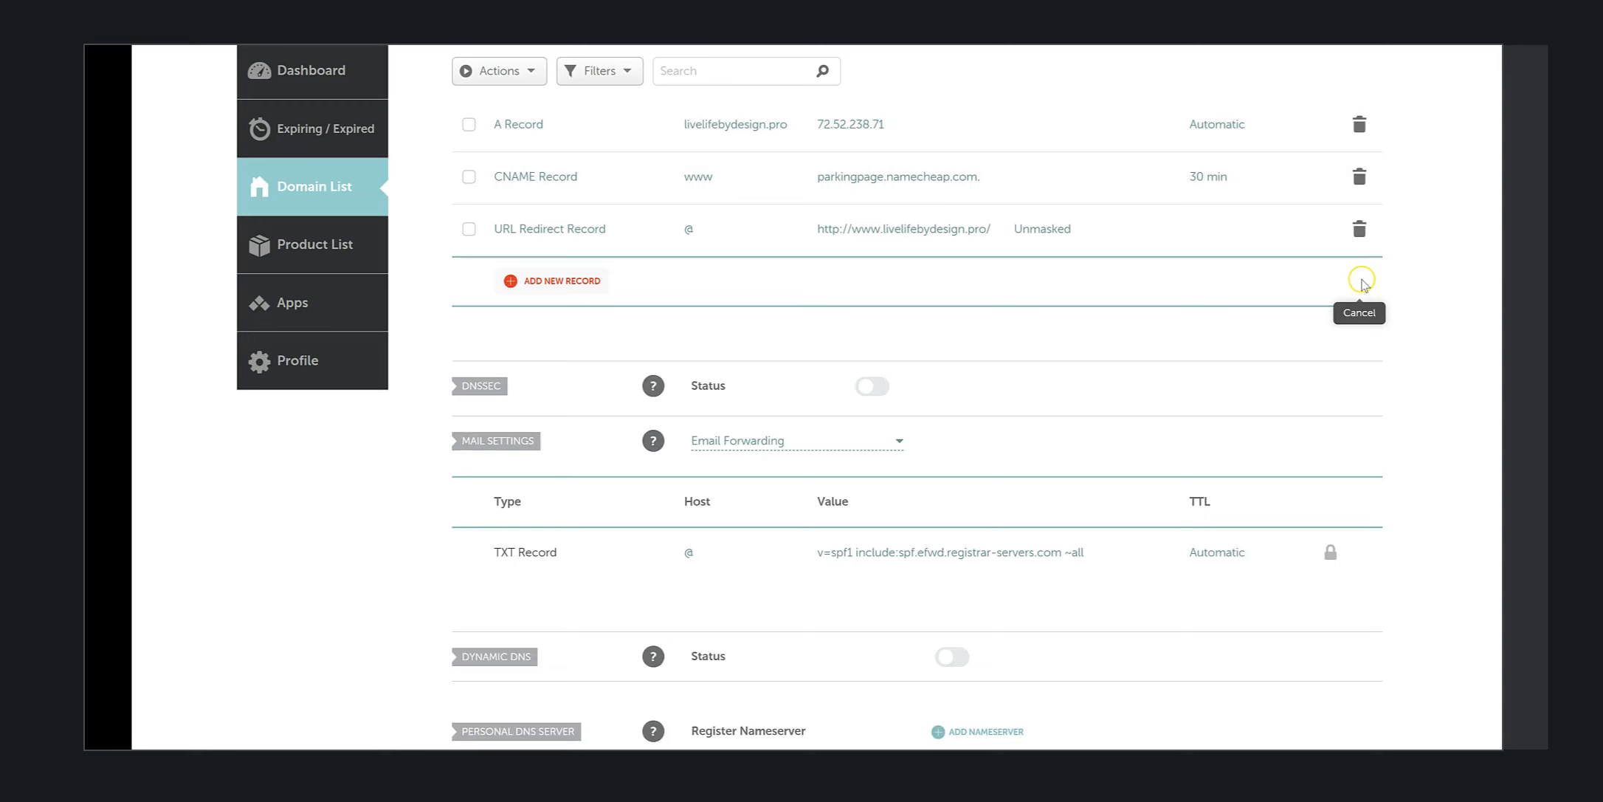
scroll(762, 283, up, 6)
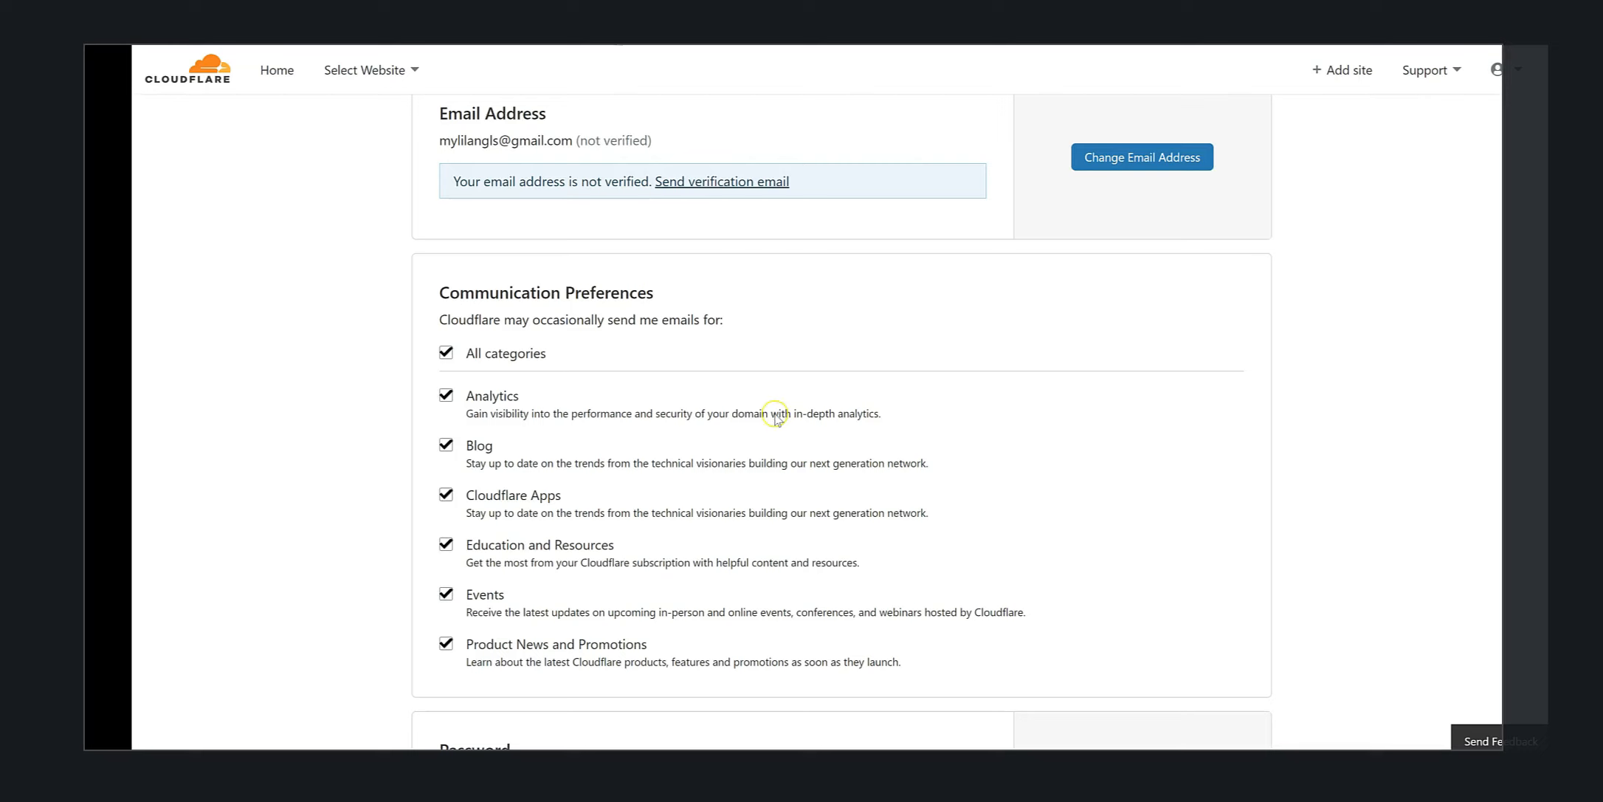
Add livelifebydesign.pro as a new site in the Cloudflare account.
scroll(777, 419, up, 2)
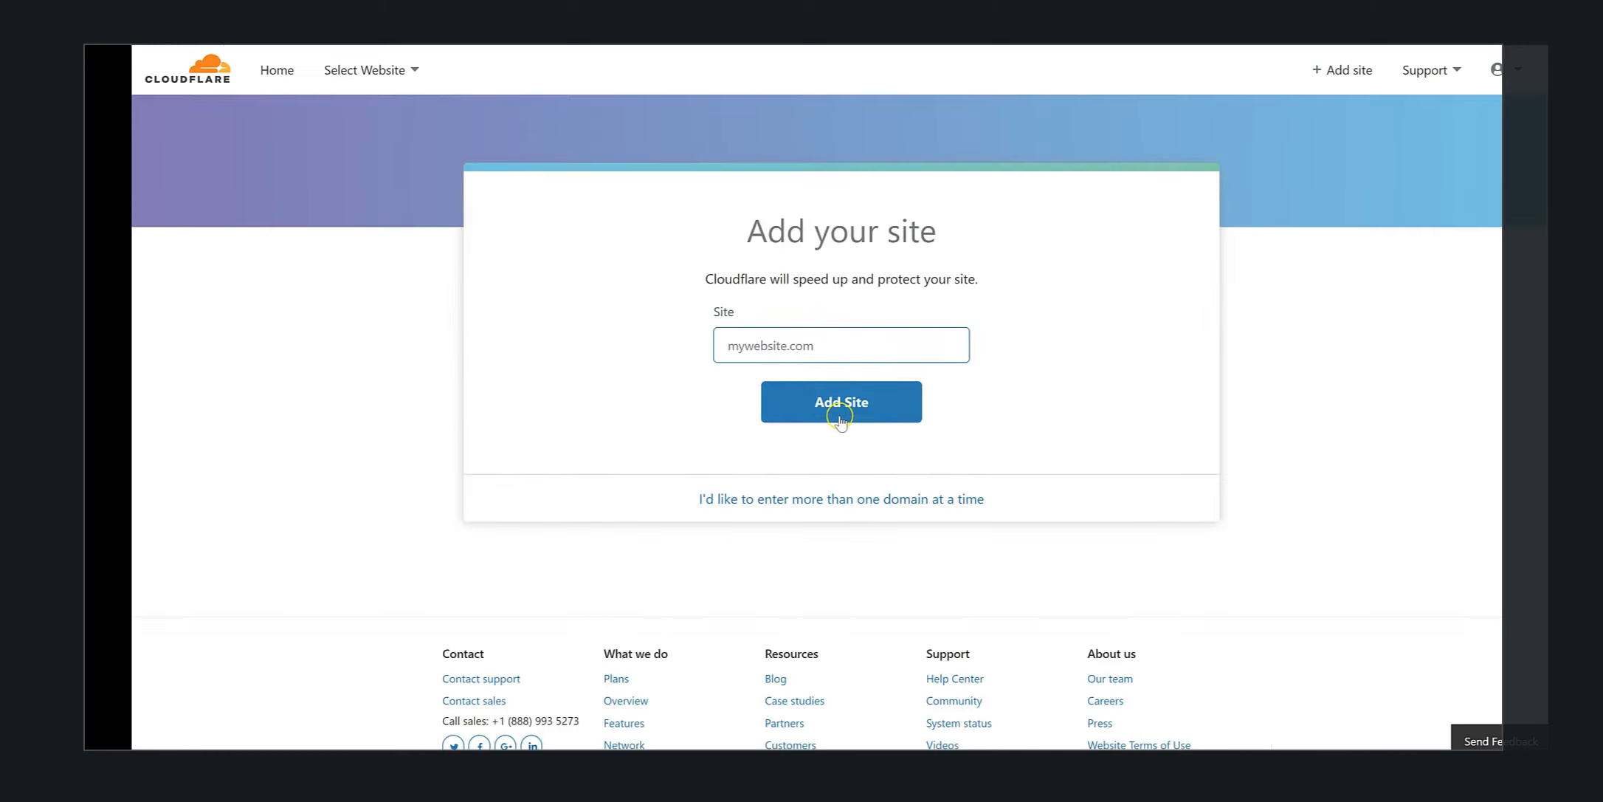
click(798, 381)
click(768, 347)
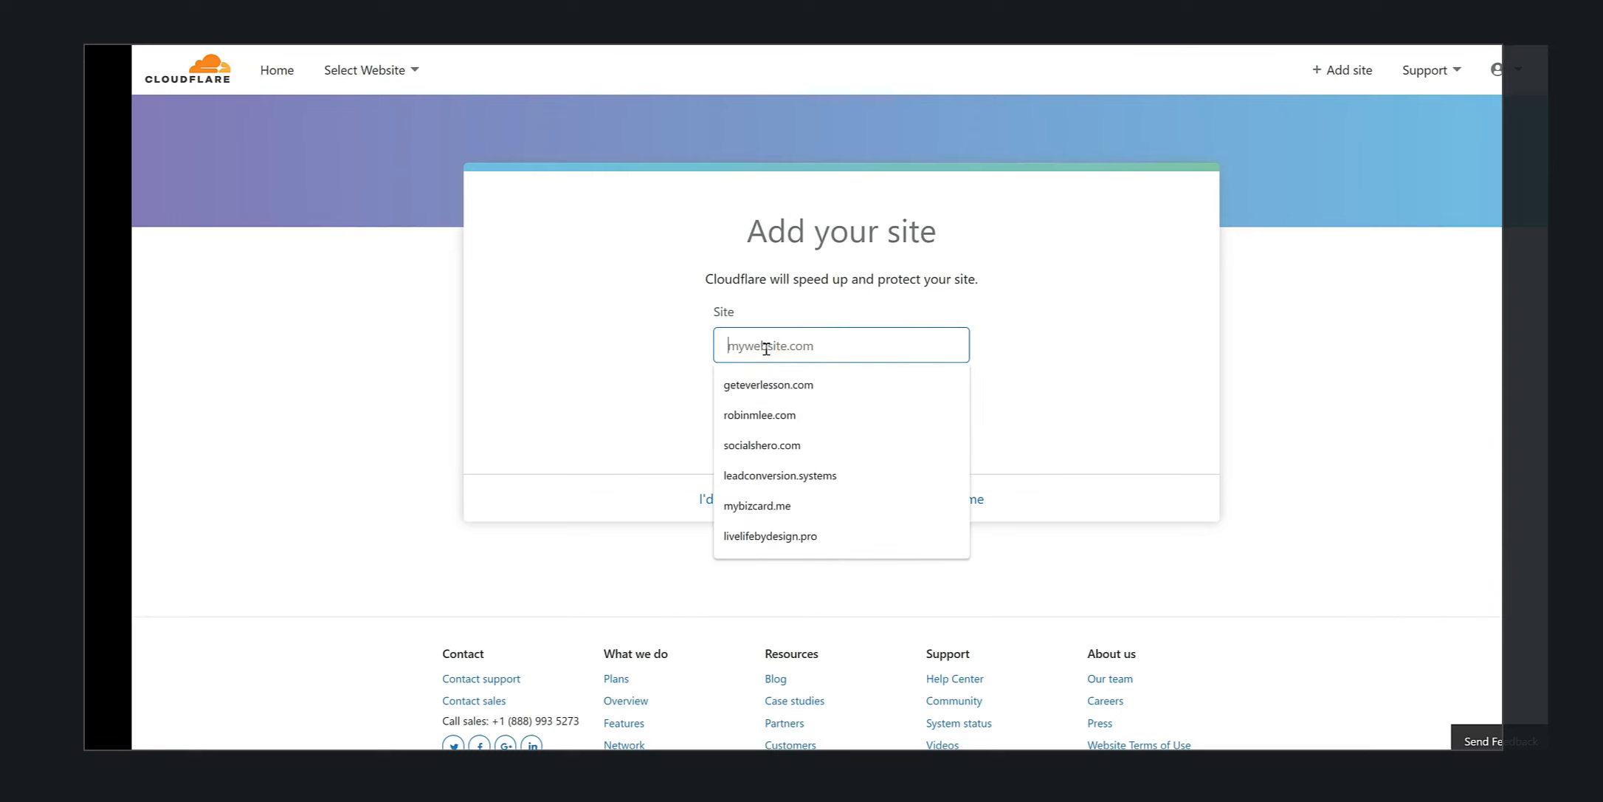
click(812, 535)
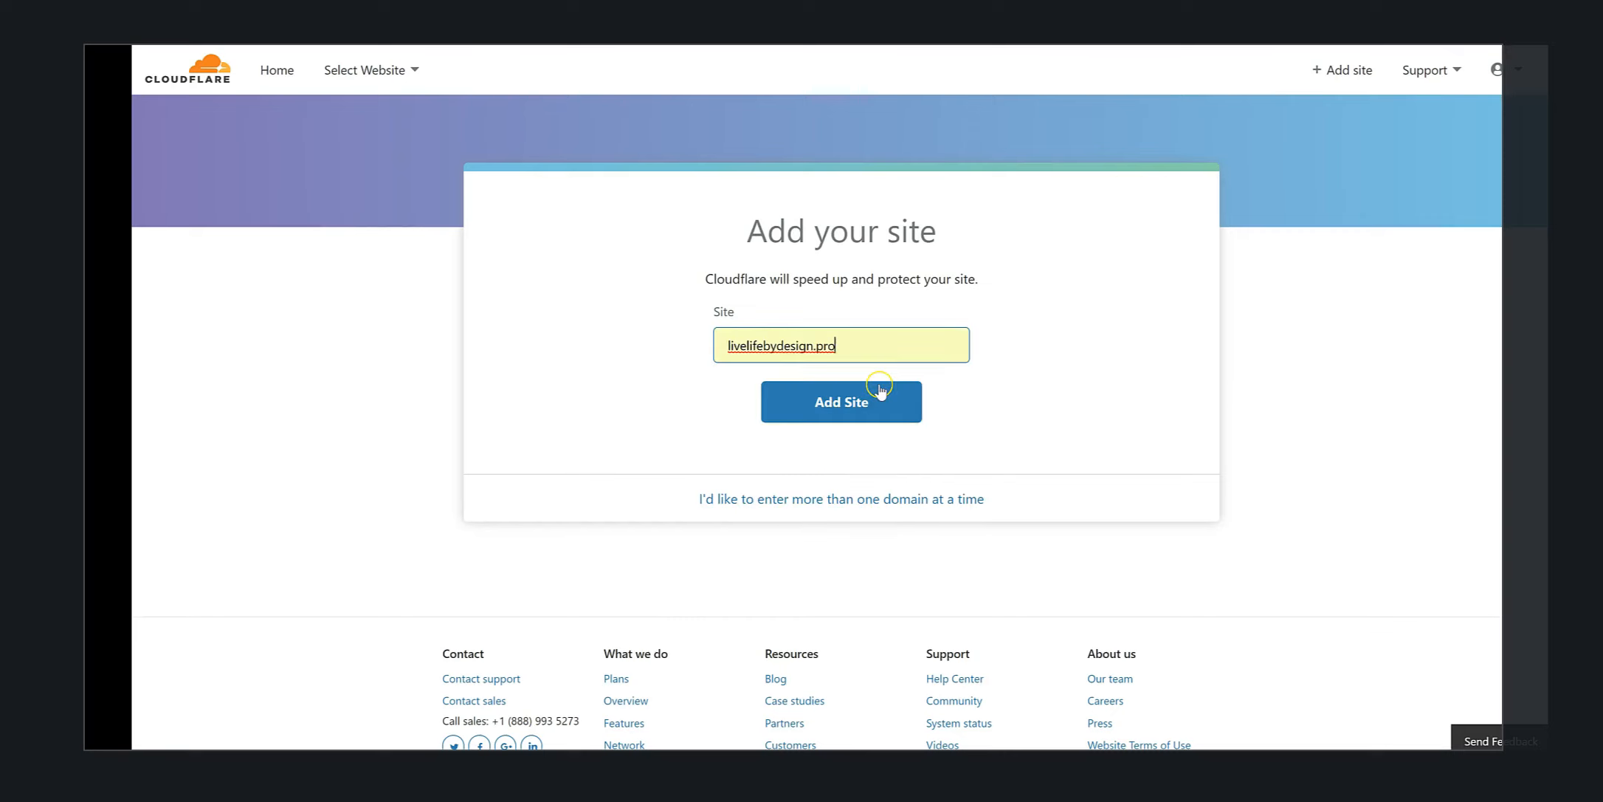
click(880, 390)
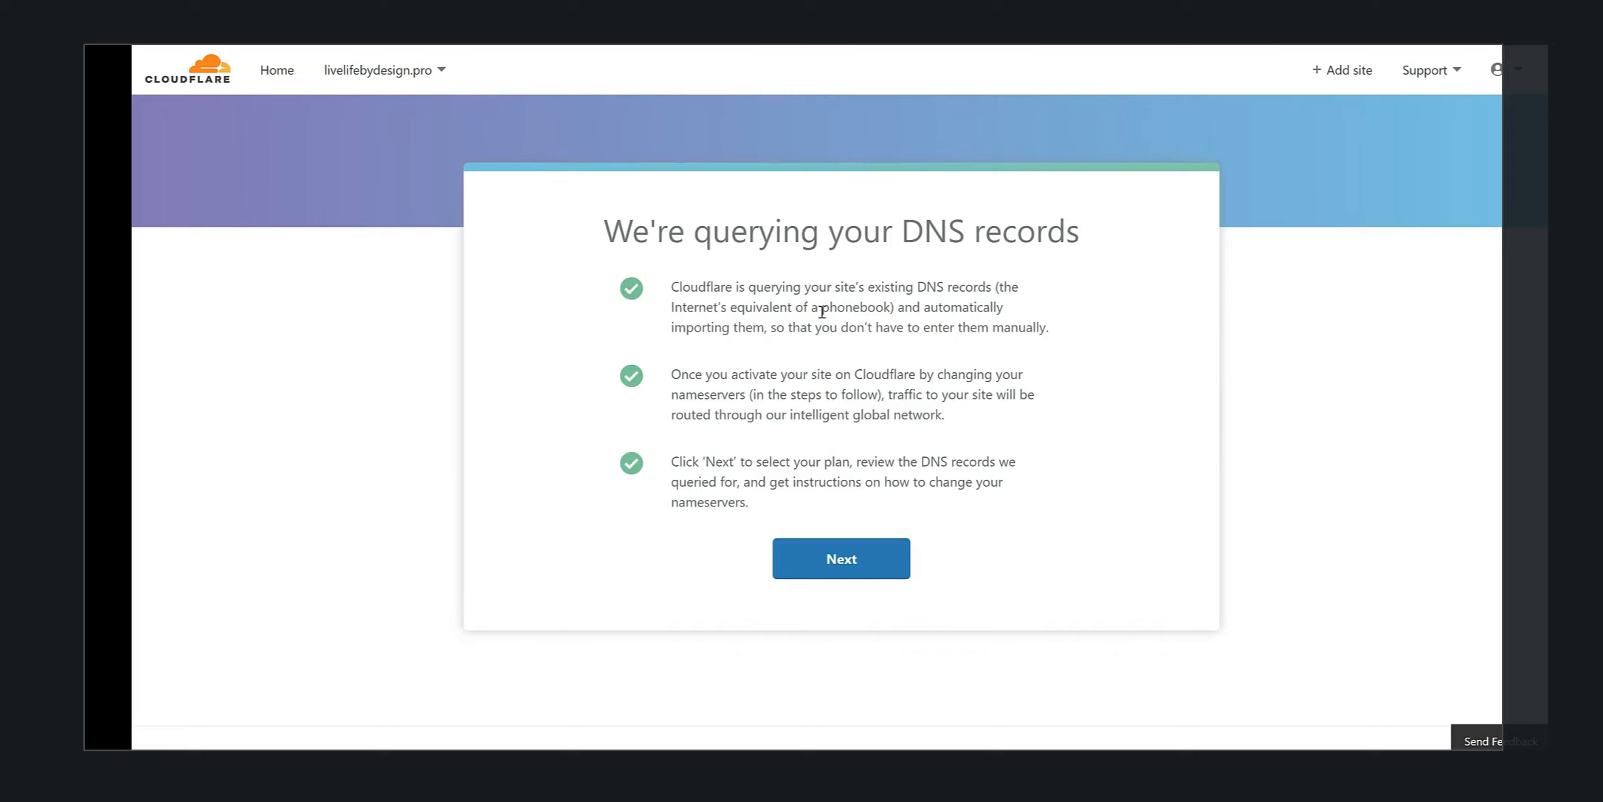
Continue past the DNS query notice, choose the Free plan for the site, and confirm it.
click(815, 554)
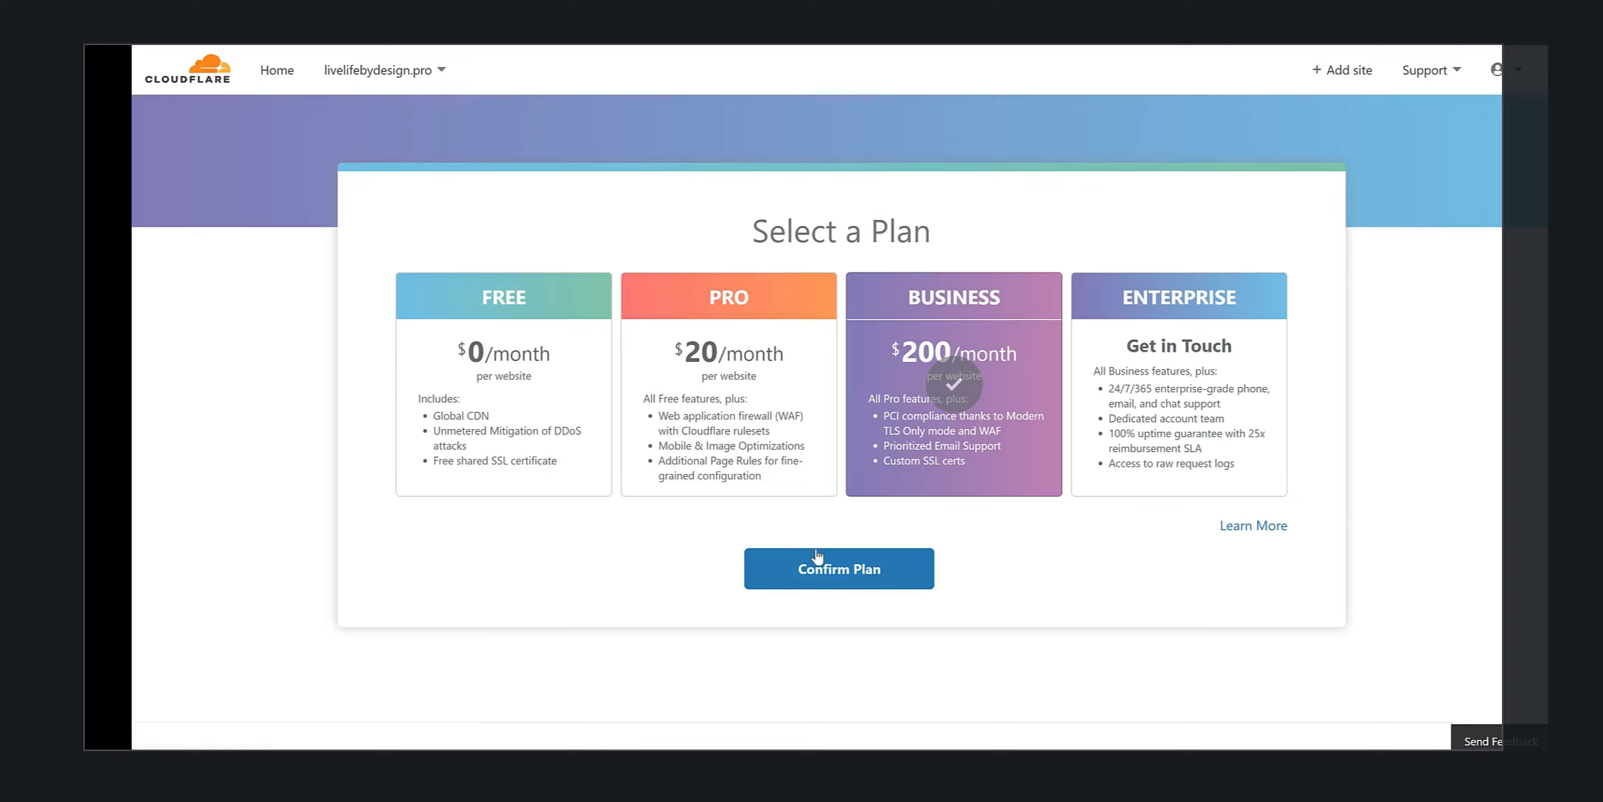
click(489, 399)
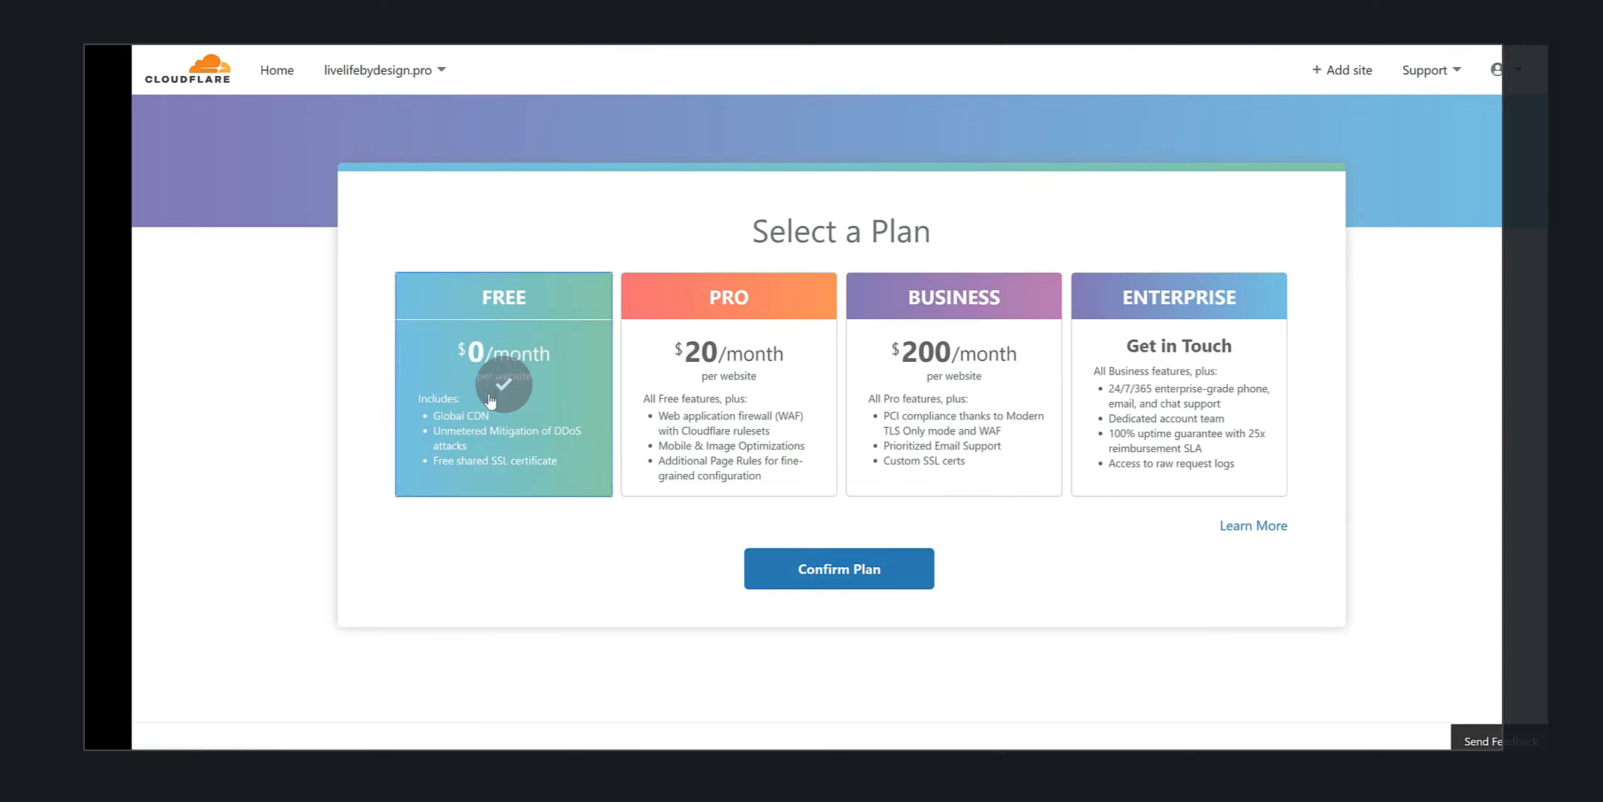
click(823, 570)
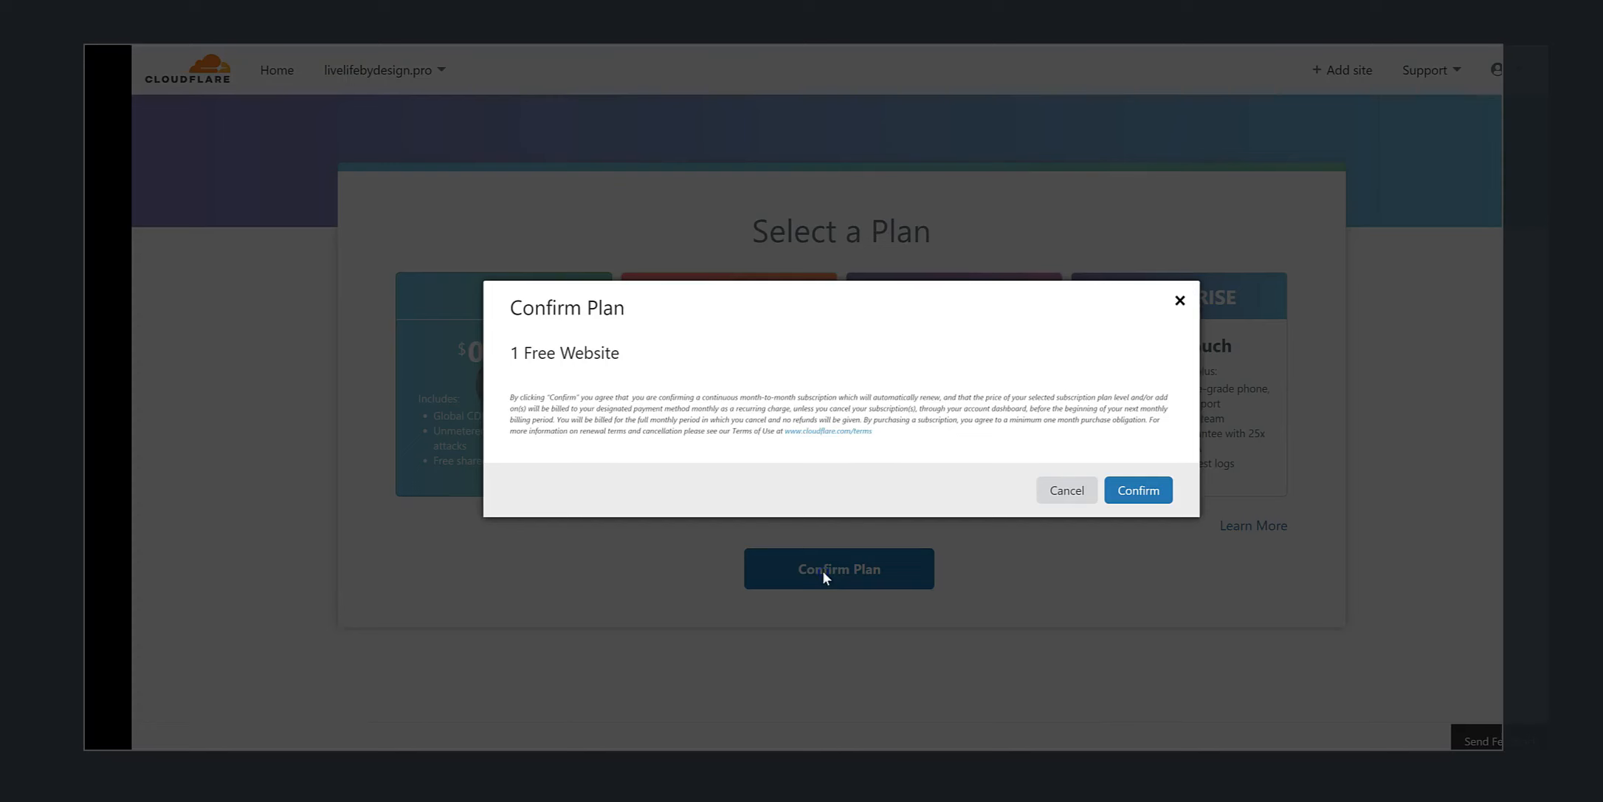
click(1148, 488)
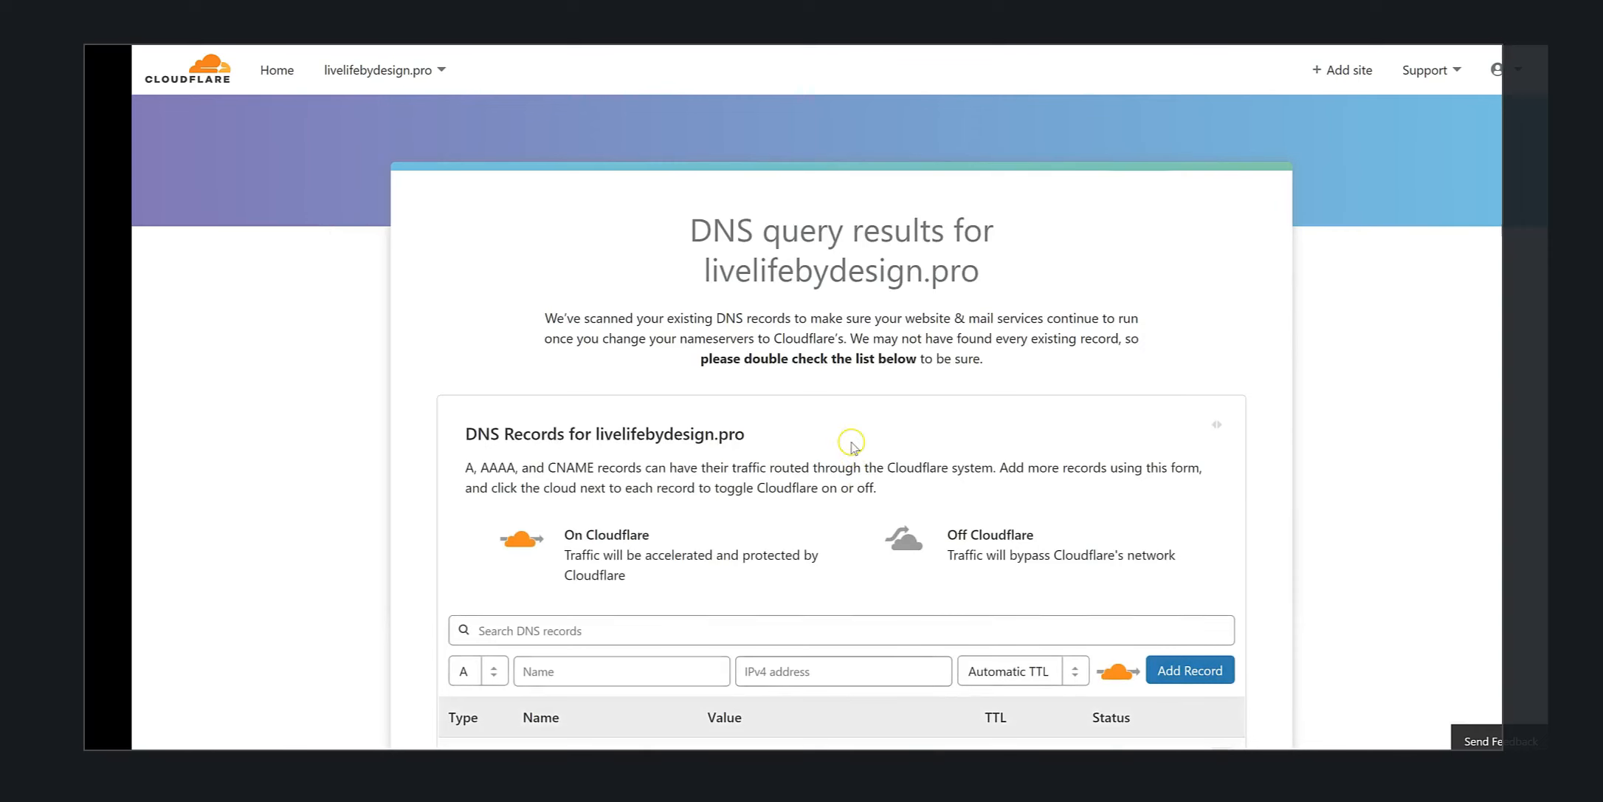
Copy the A record's value "points to 192.64.119.149" from the scanned DNS records and paste it below the instructions in Notepad.
scroll(852, 442, down, 3)
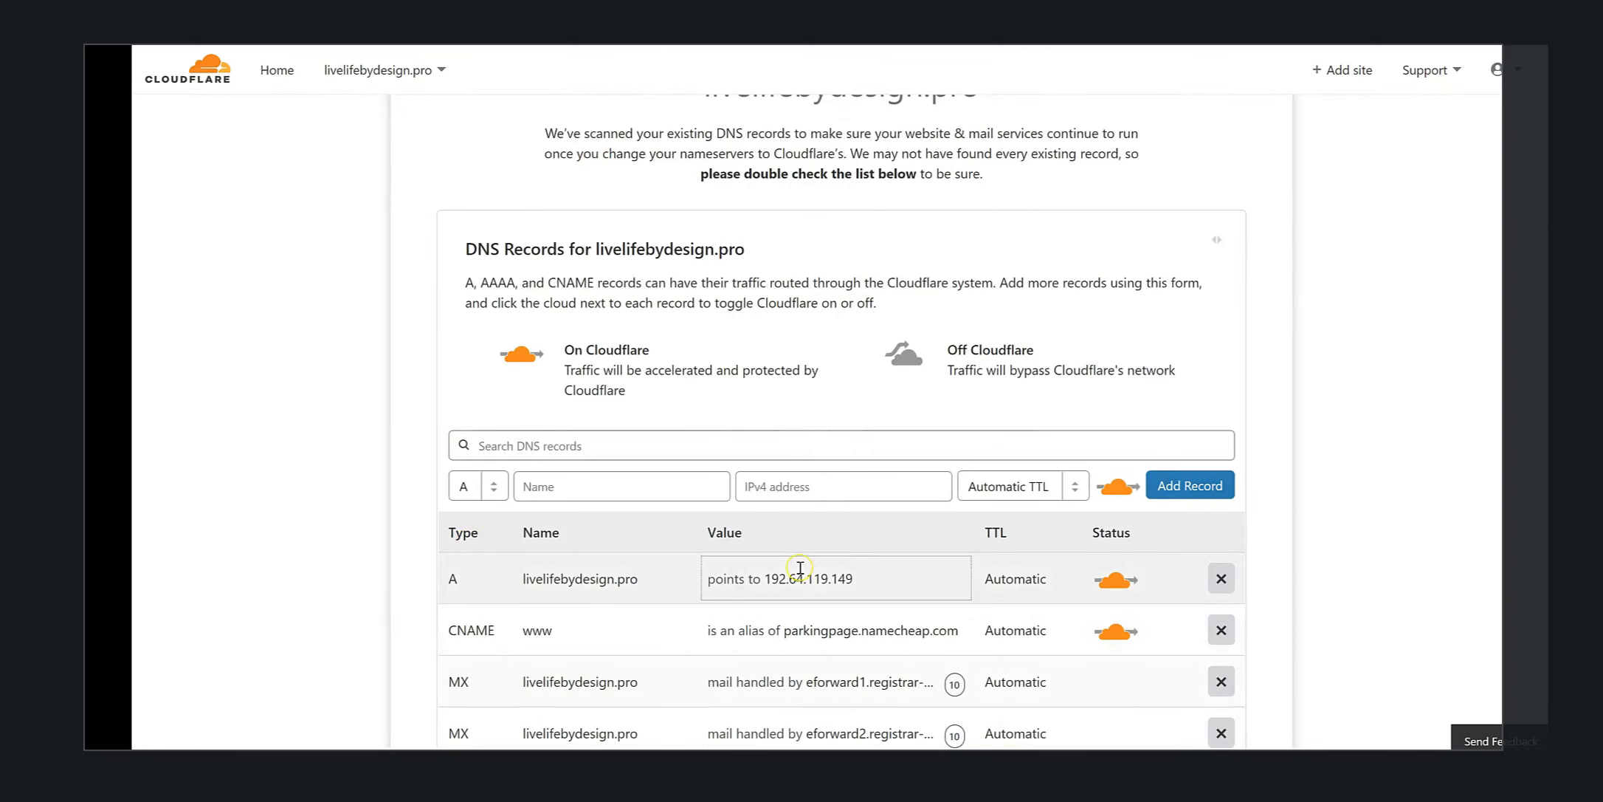
scroll(800, 568, down, 1)
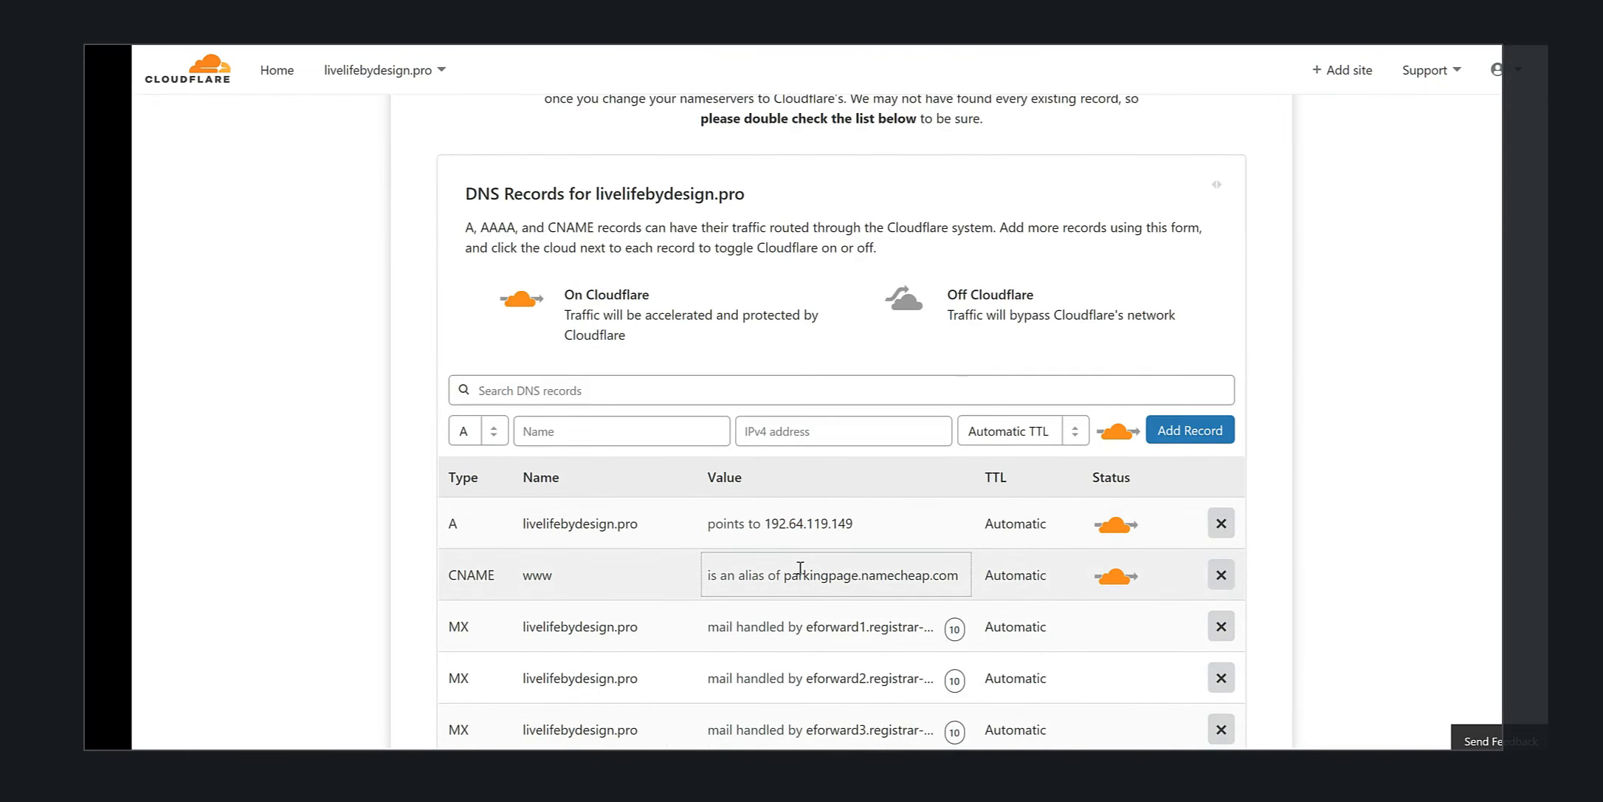
scroll(800, 568, down, 3)
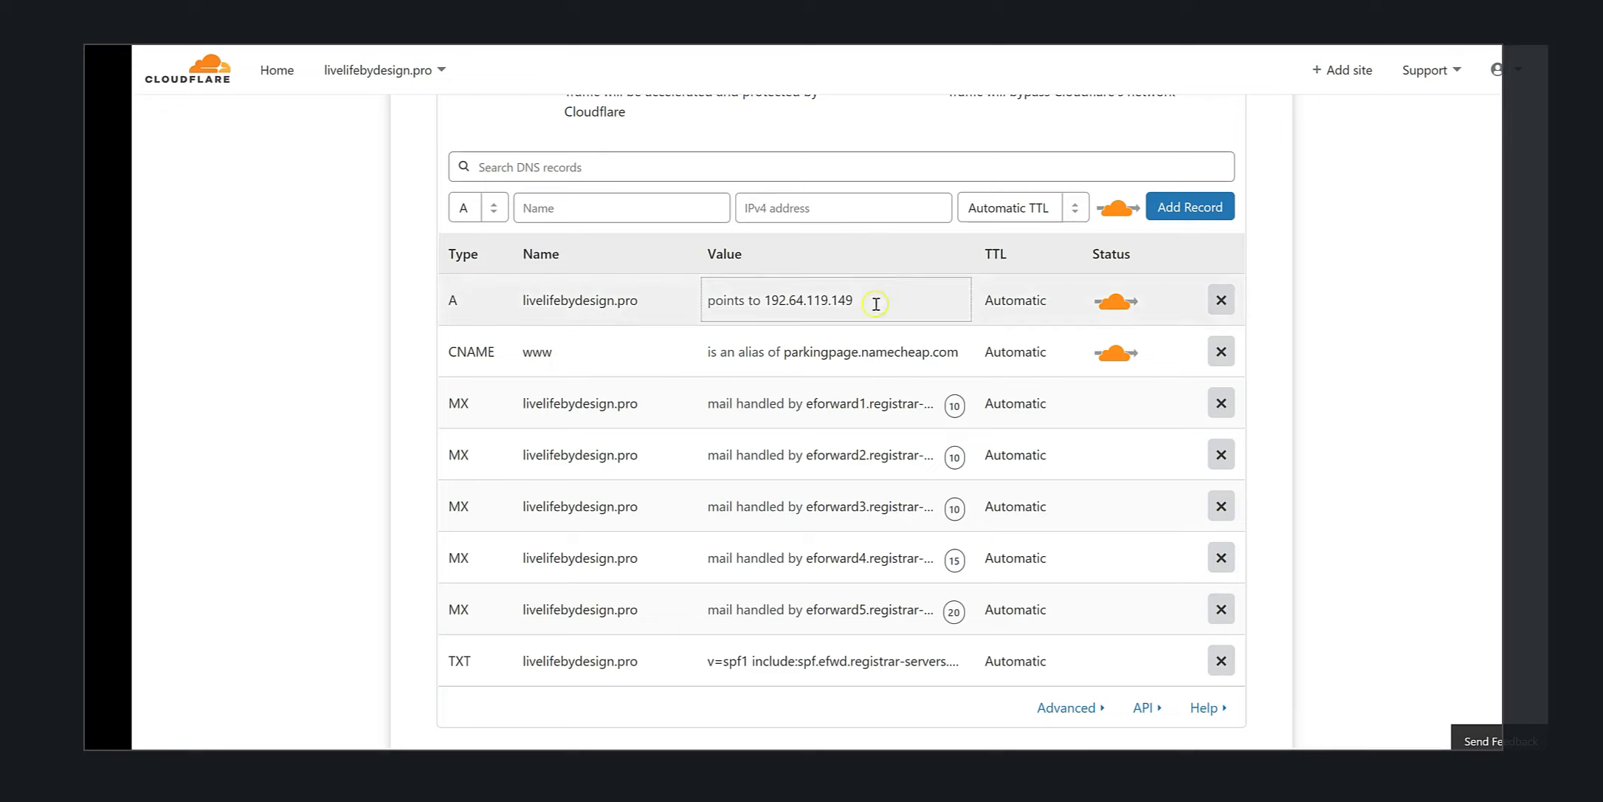
drag(845, 300, 697, 308)
key(ctrl+c)
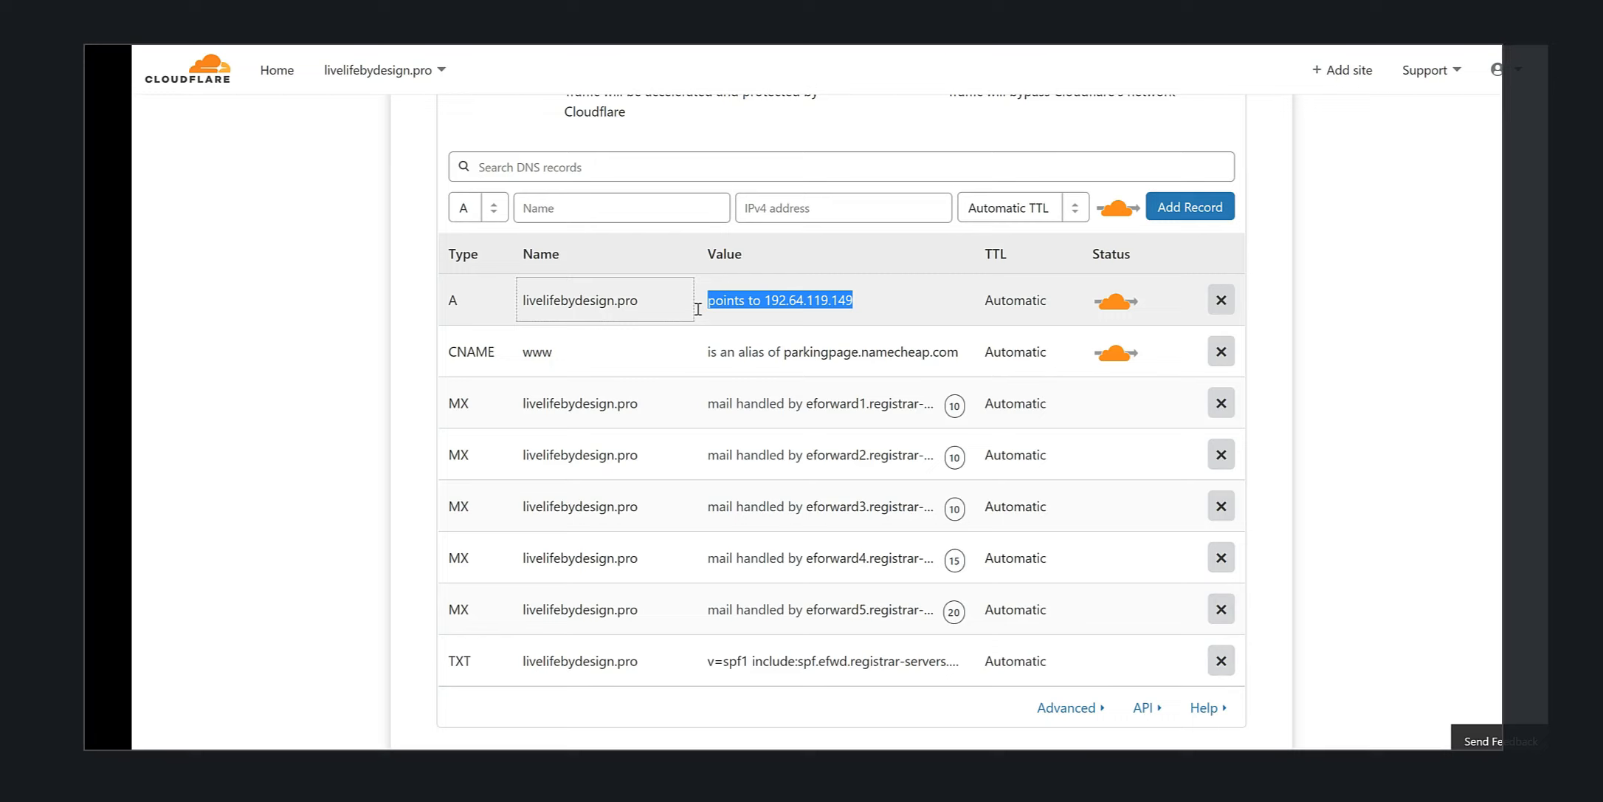
click(725, 766)
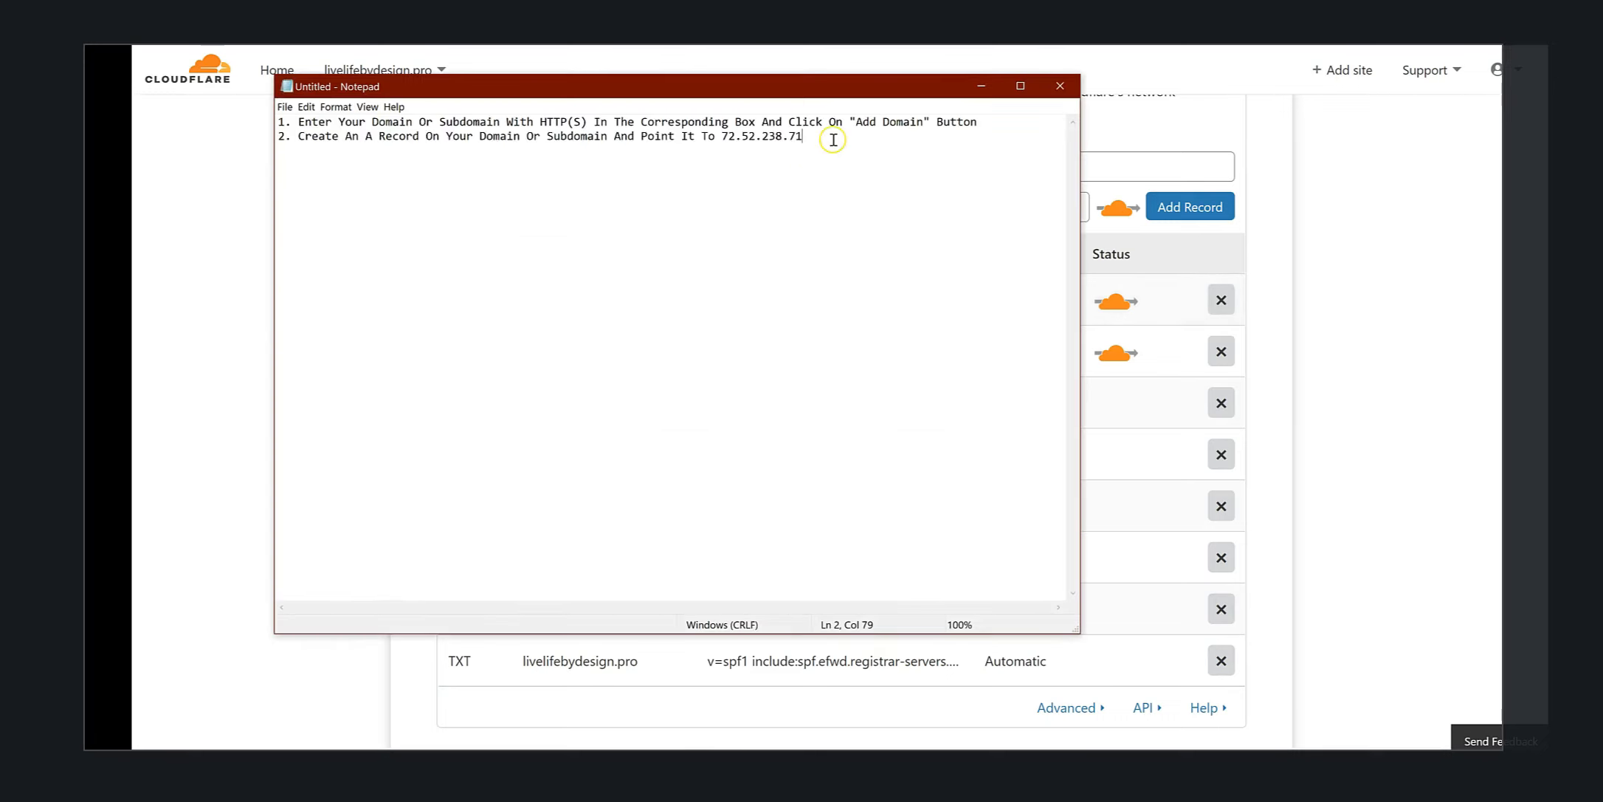
key(Return)
key(Return)
key(ctrl+v)
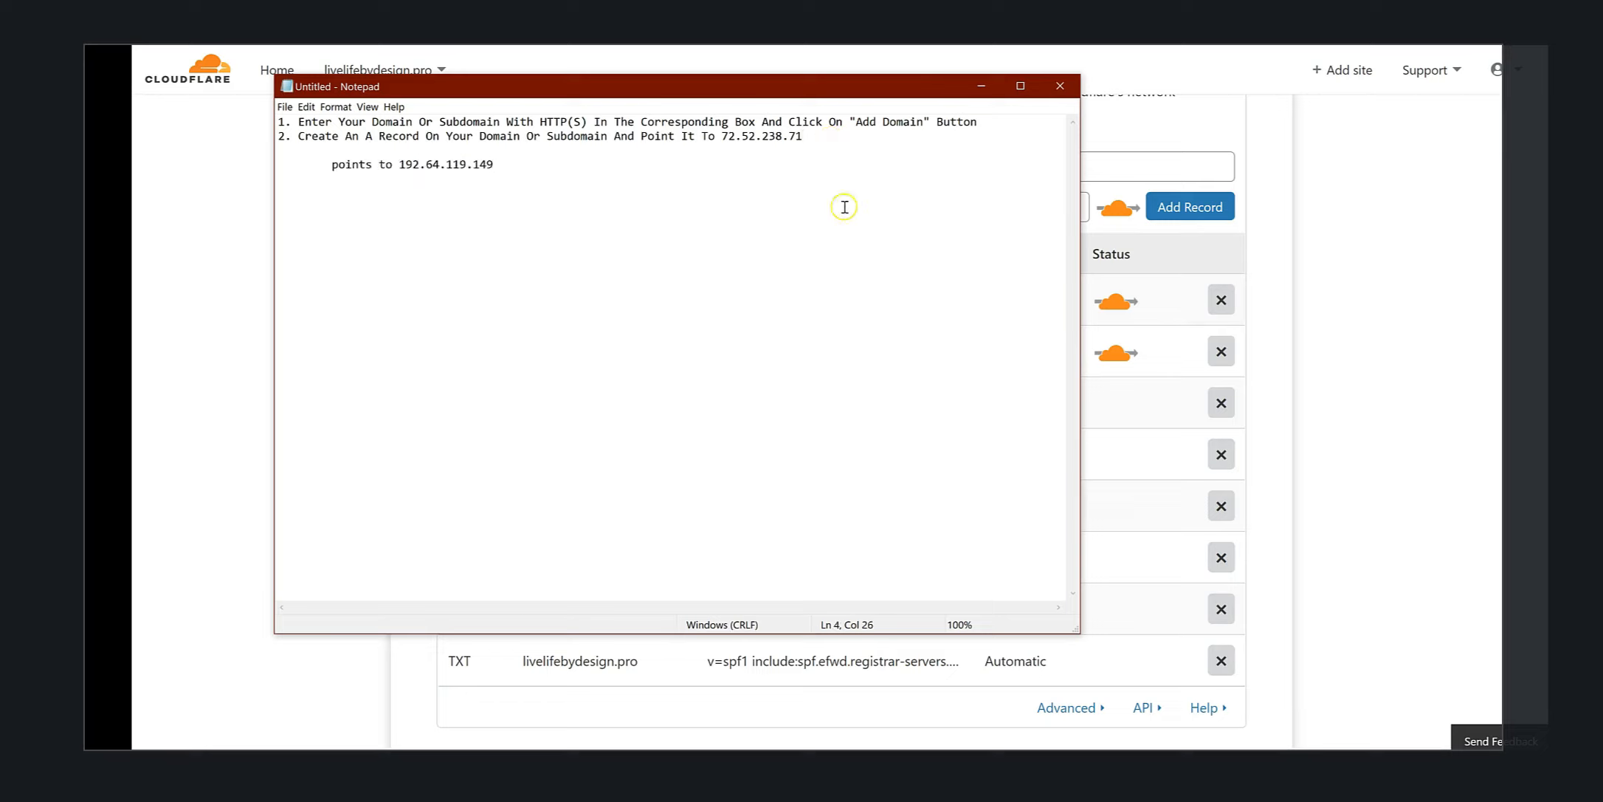
Copy 72.52.238.71 from the notes and set it as the address of the livelifebydesign.pro A record in Cloudflare.
drag(803, 136, 724, 142)
key(ctrl+c)
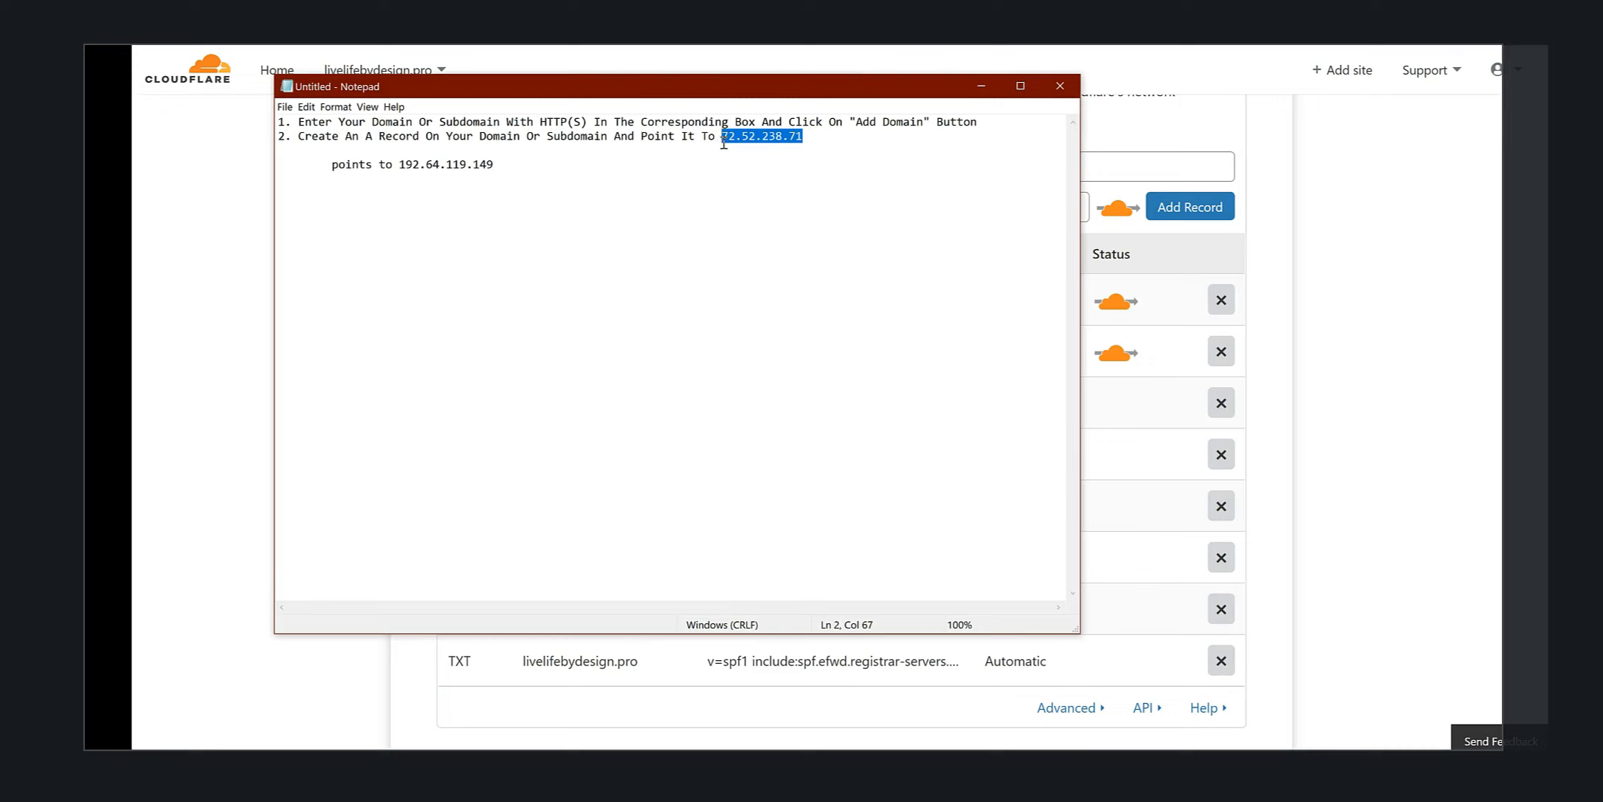
click(1231, 125)
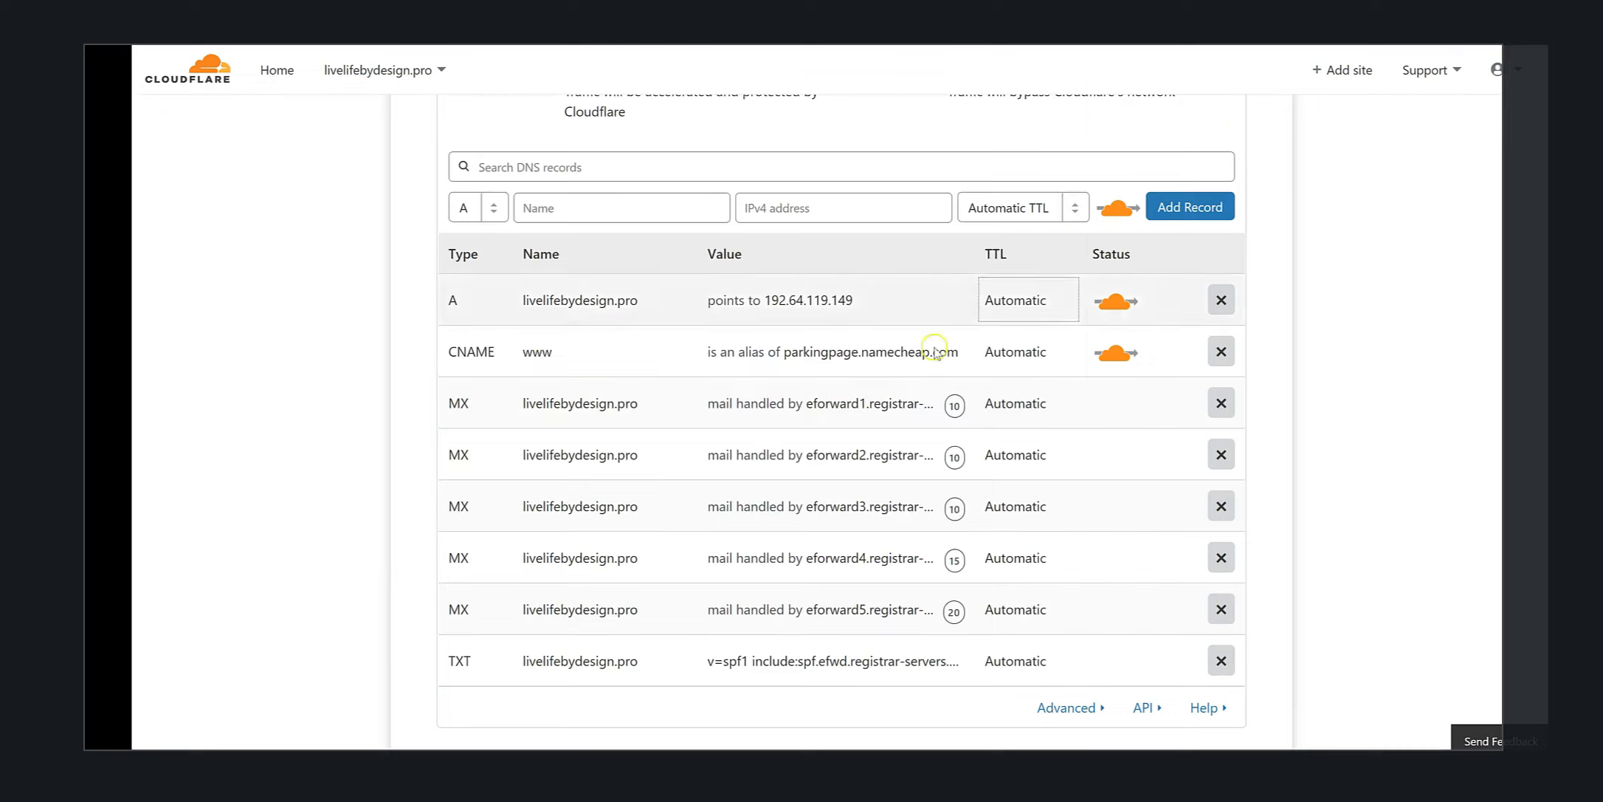
click(857, 308)
key(BackSpace)
key(BackSpace)
key(BackSpace)
key(BackSpace)
key(BackSpace)
key(BackSpace)
key(BackSpace)
key(BackSpace)
key(BackSpace)
key(BackSpace)
key(BackSpace)
key(BackSpace)
key(BackSpace)
key(BackSpace)
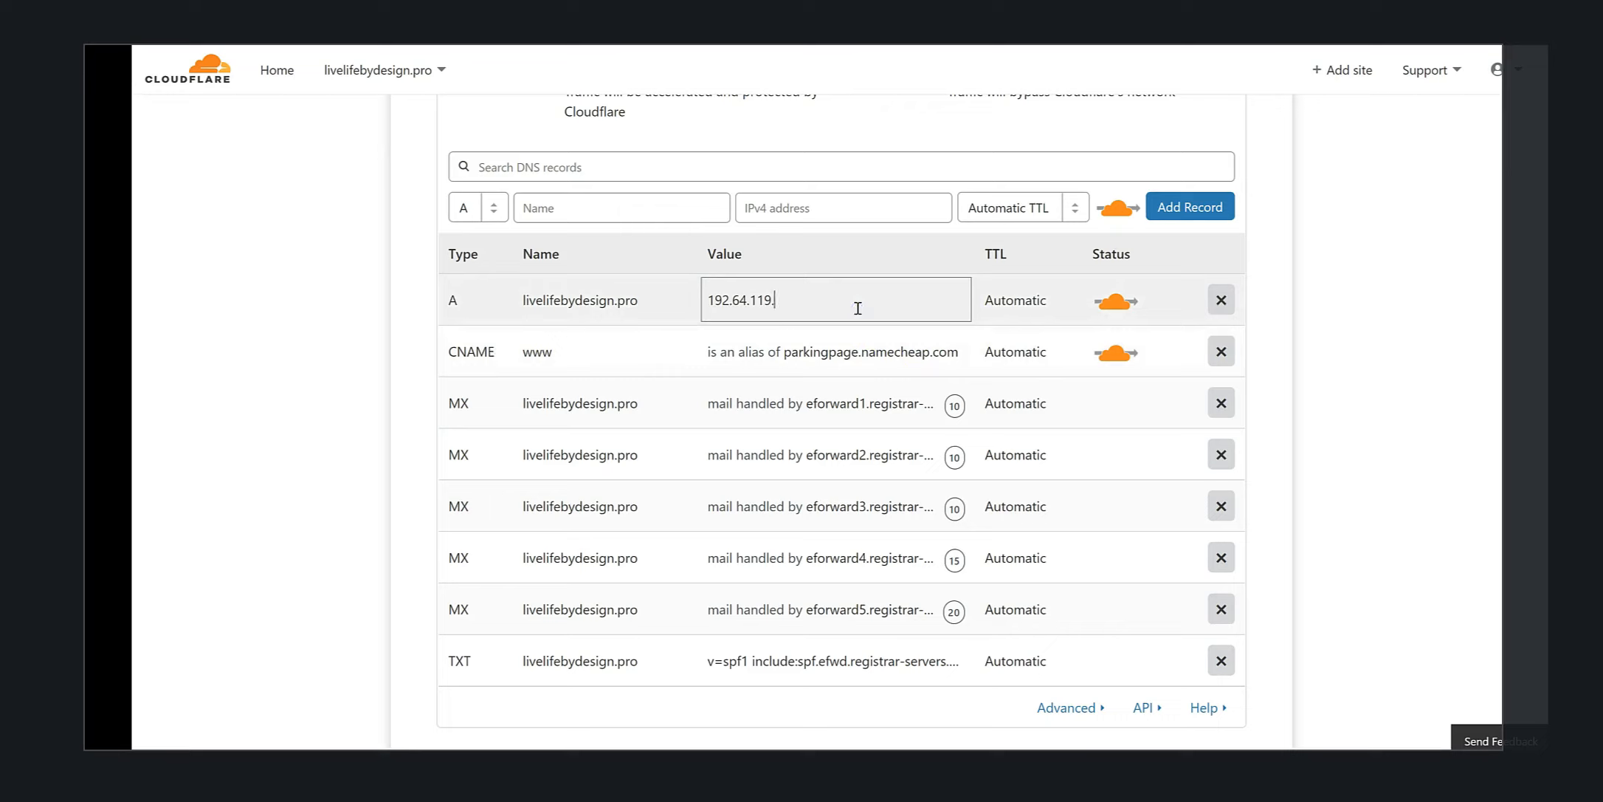
key(ctrl+v)
click(1395, 193)
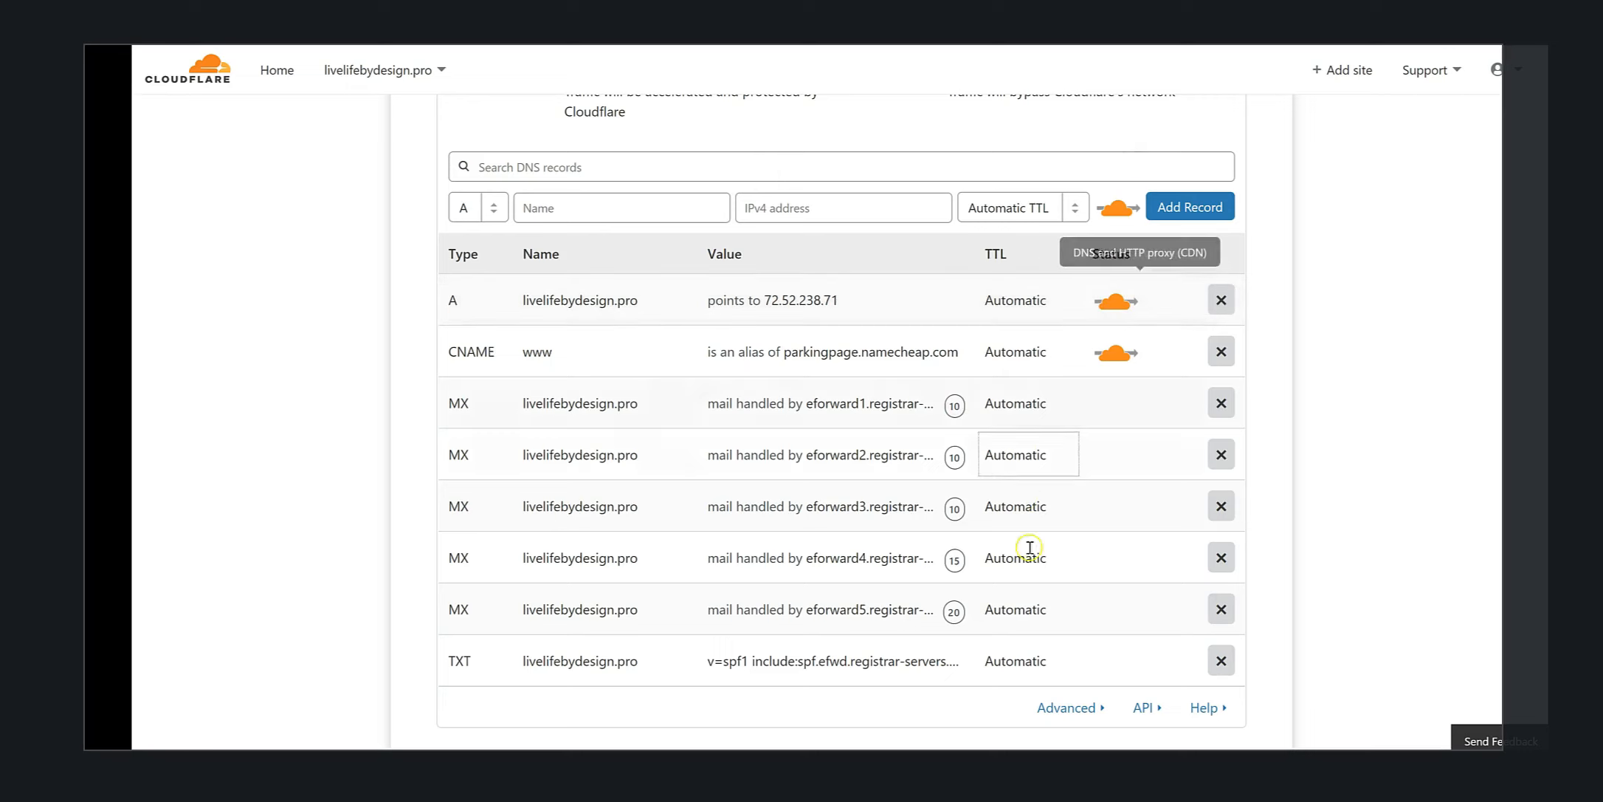
Continue from the DNS records to the nameserver change and copy the first Cloudflare nameserver, nelly.ns.cloudflare.com.
scroll(1003, 590, down, 4)
click(845, 450)
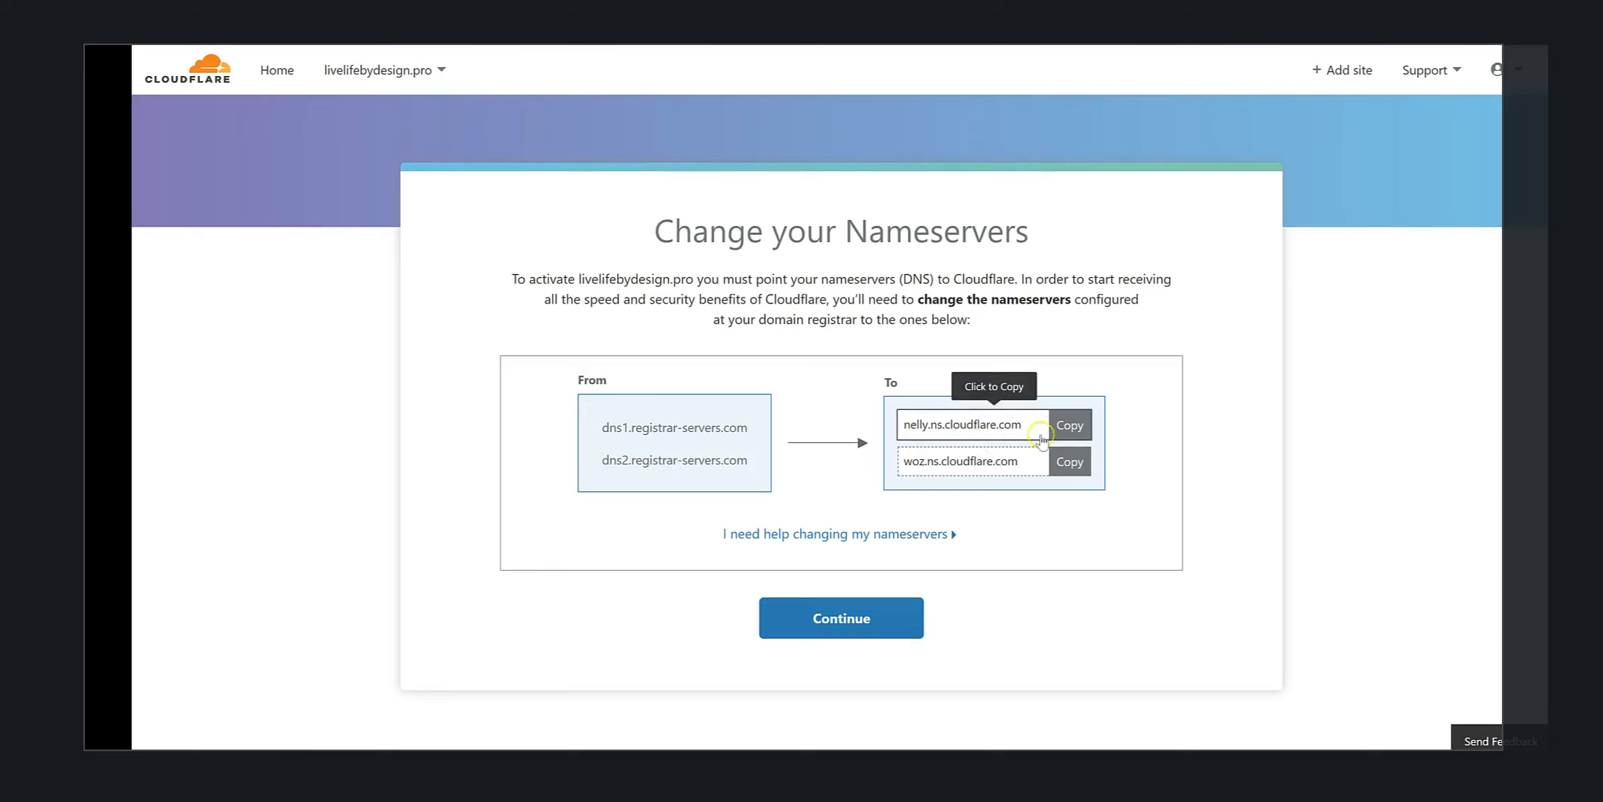
click(1071, 424)
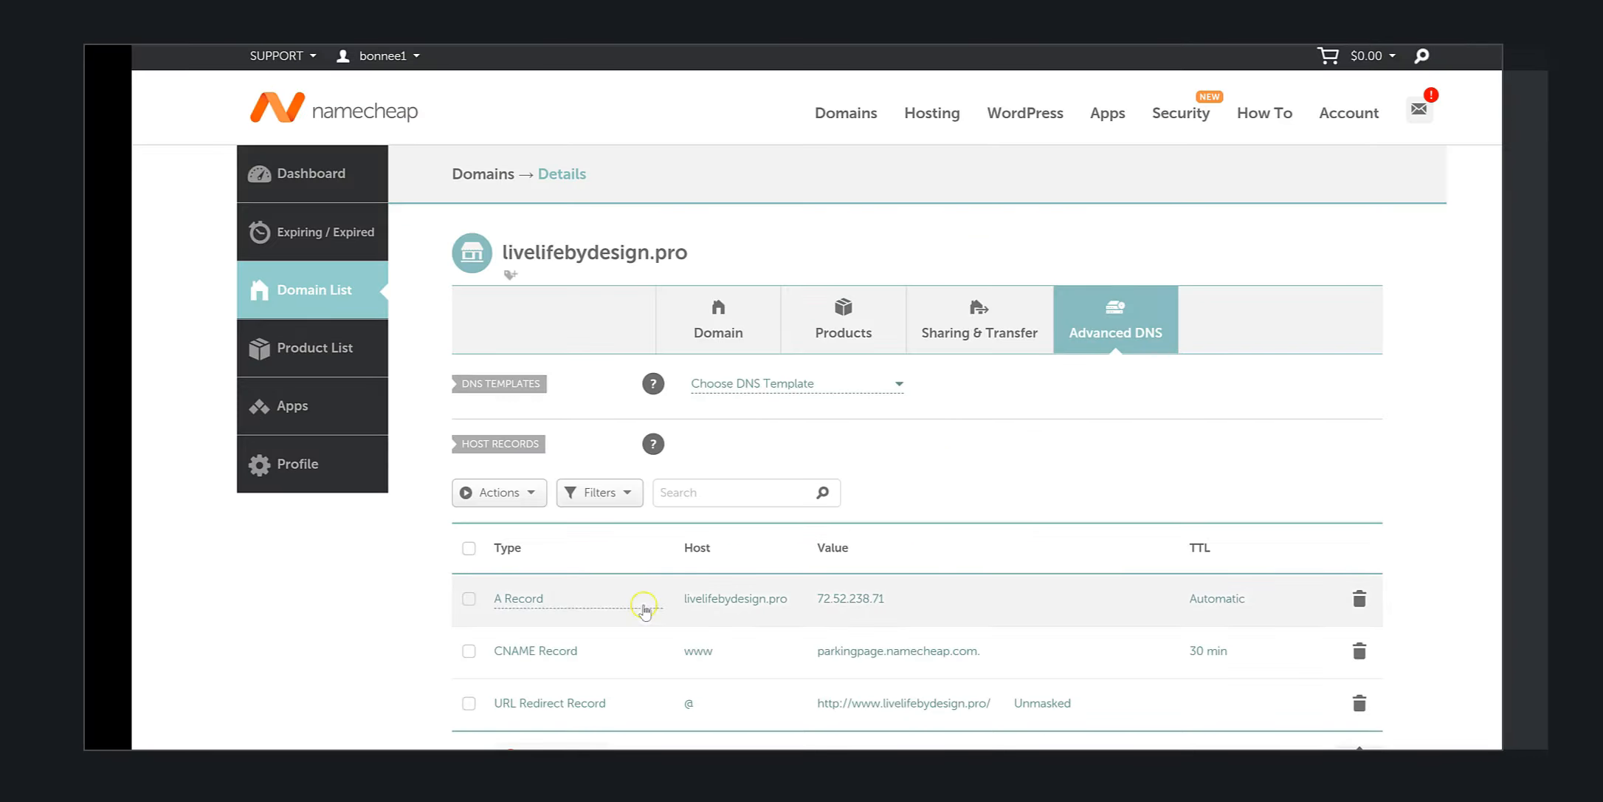
Open the general domain settings of livelifebydesign.pro in Namecheap and switch its nameservers to Custom DNS.
scroll(634, 583, down, 1)
click(725, 316)
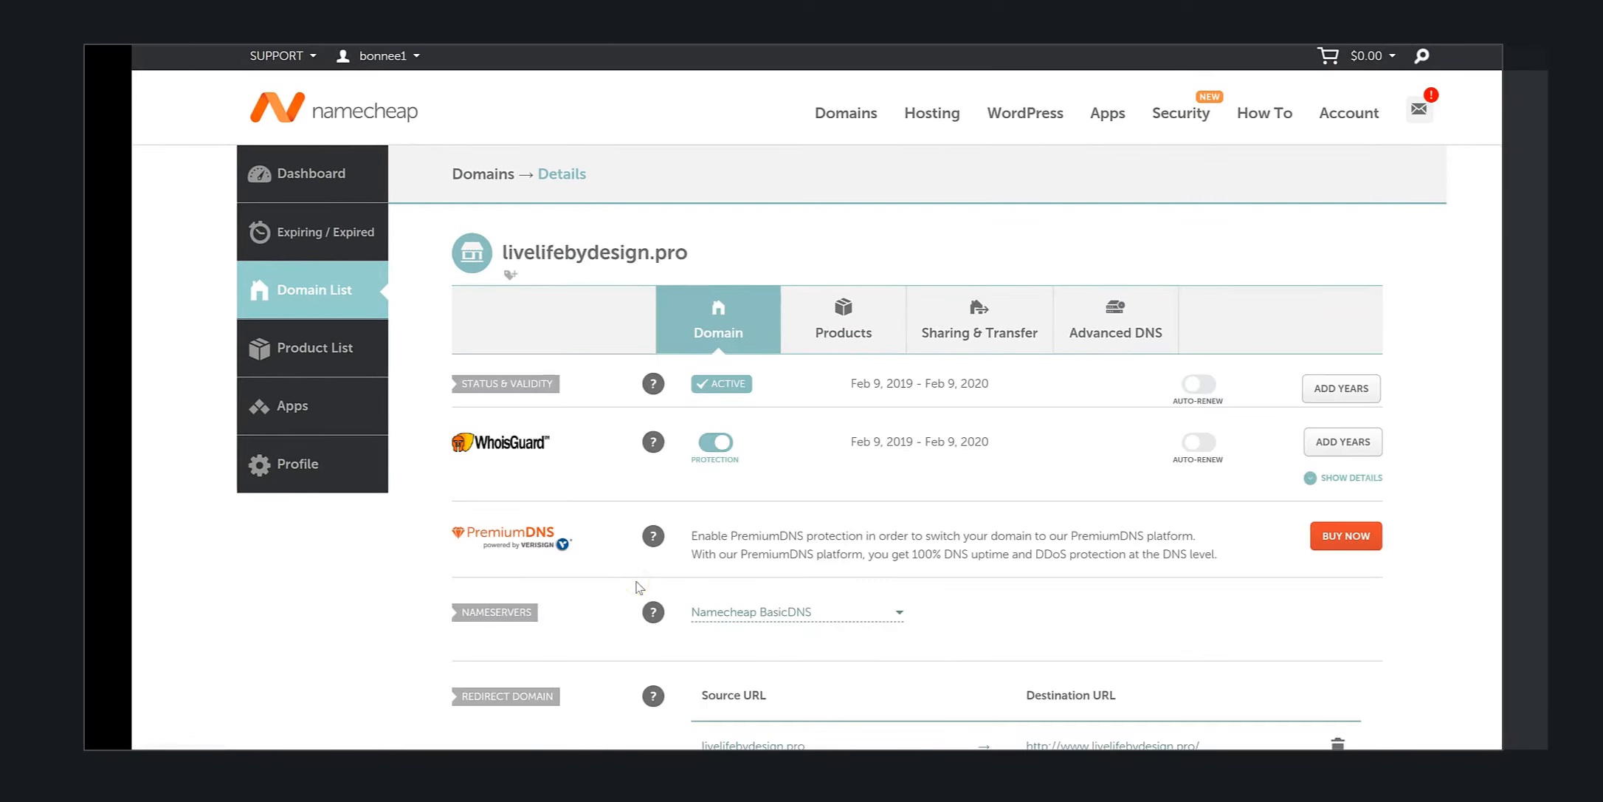
scroll(639, 587, down, 3)
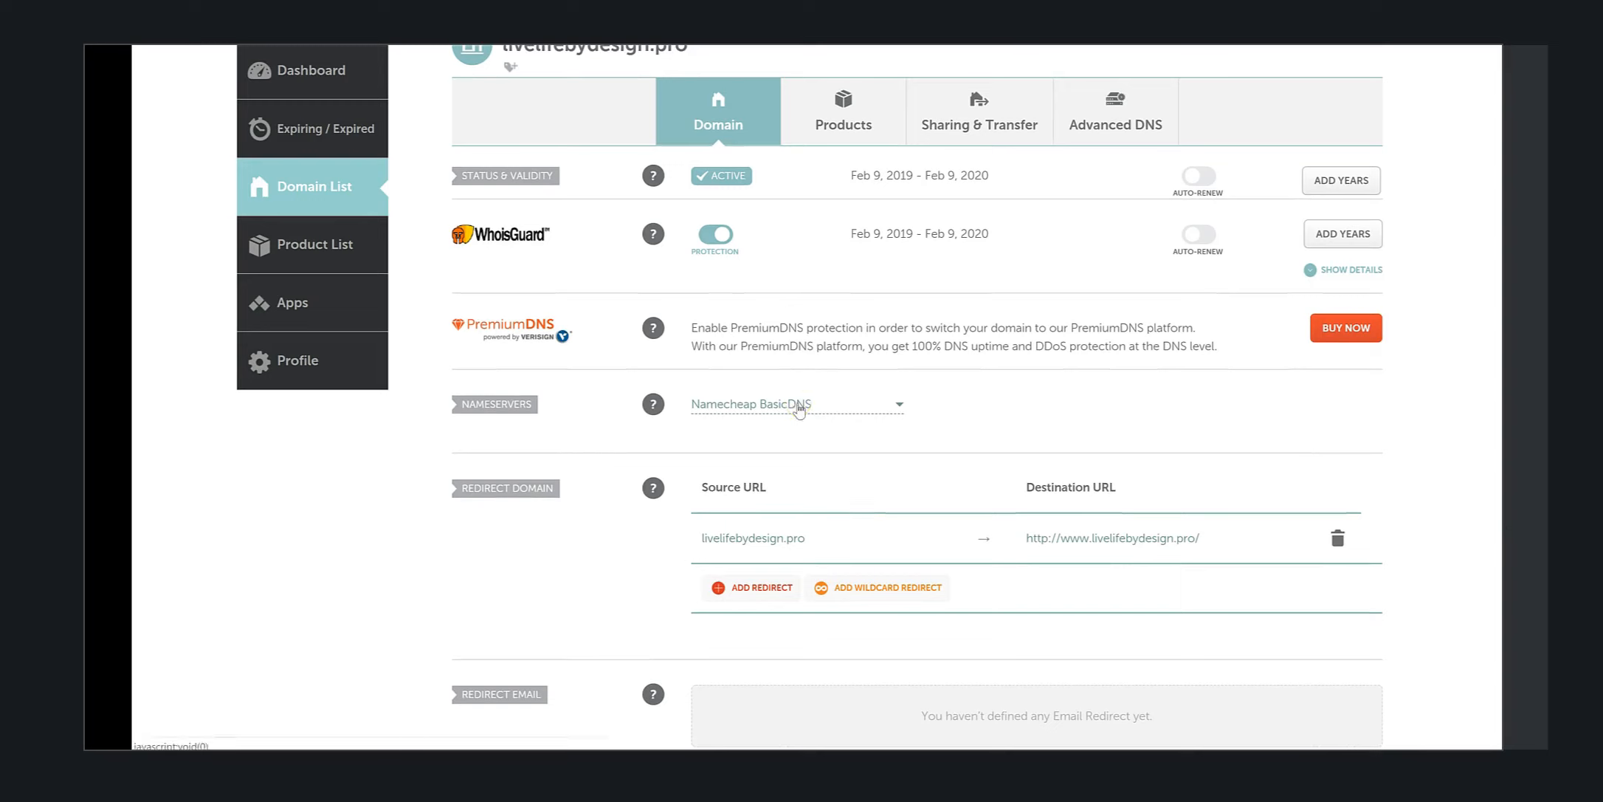
click(799, 412)
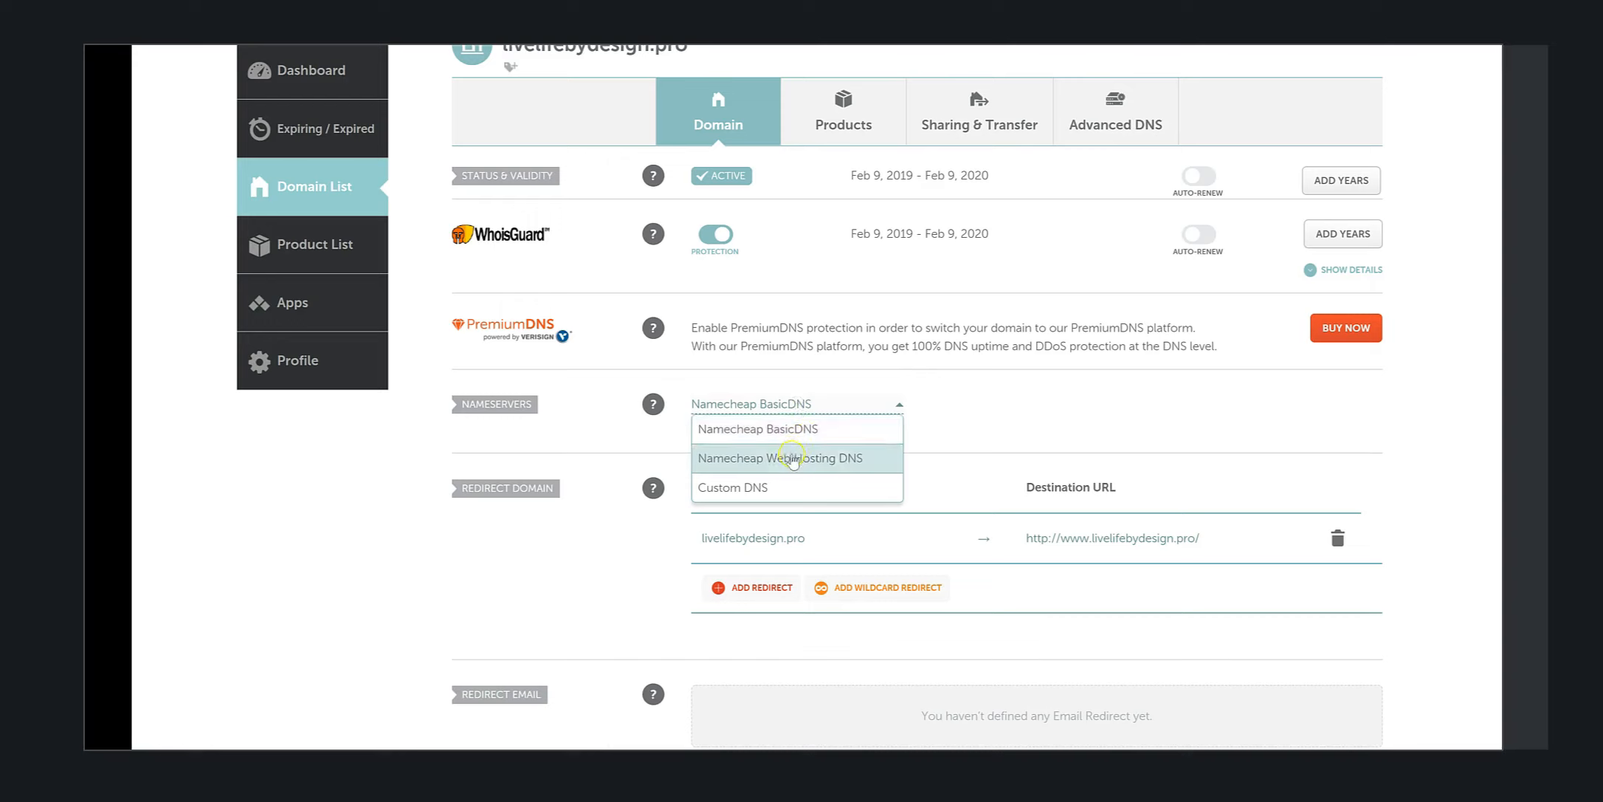
click(739, 491)
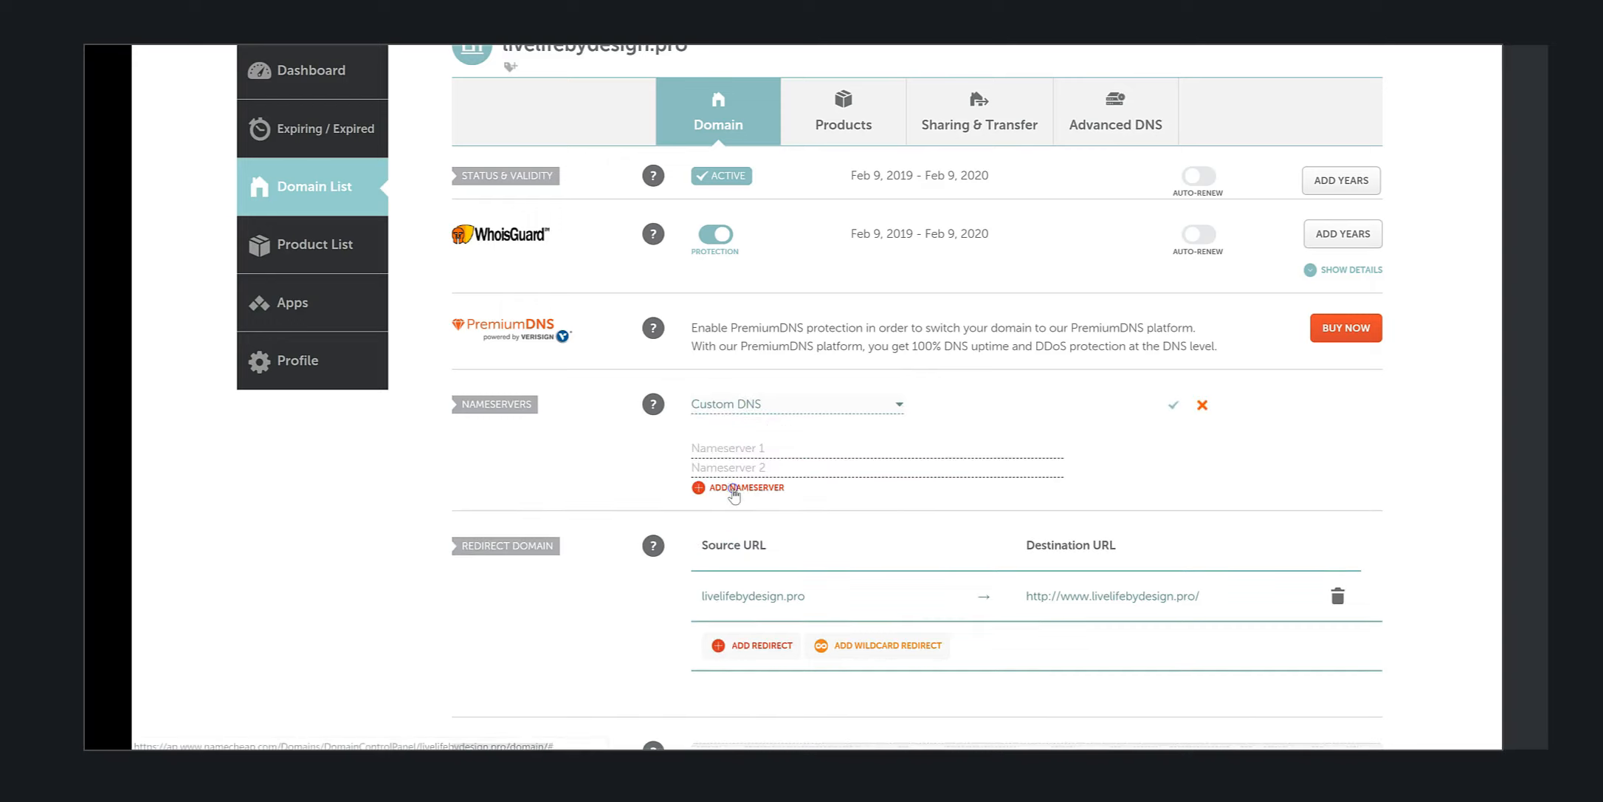
Enter nelly.ns.cloudflare.com and woz.ns.cloudflare.com from Cloudflare as the two custom nameservers and save them.
click(753, 447)
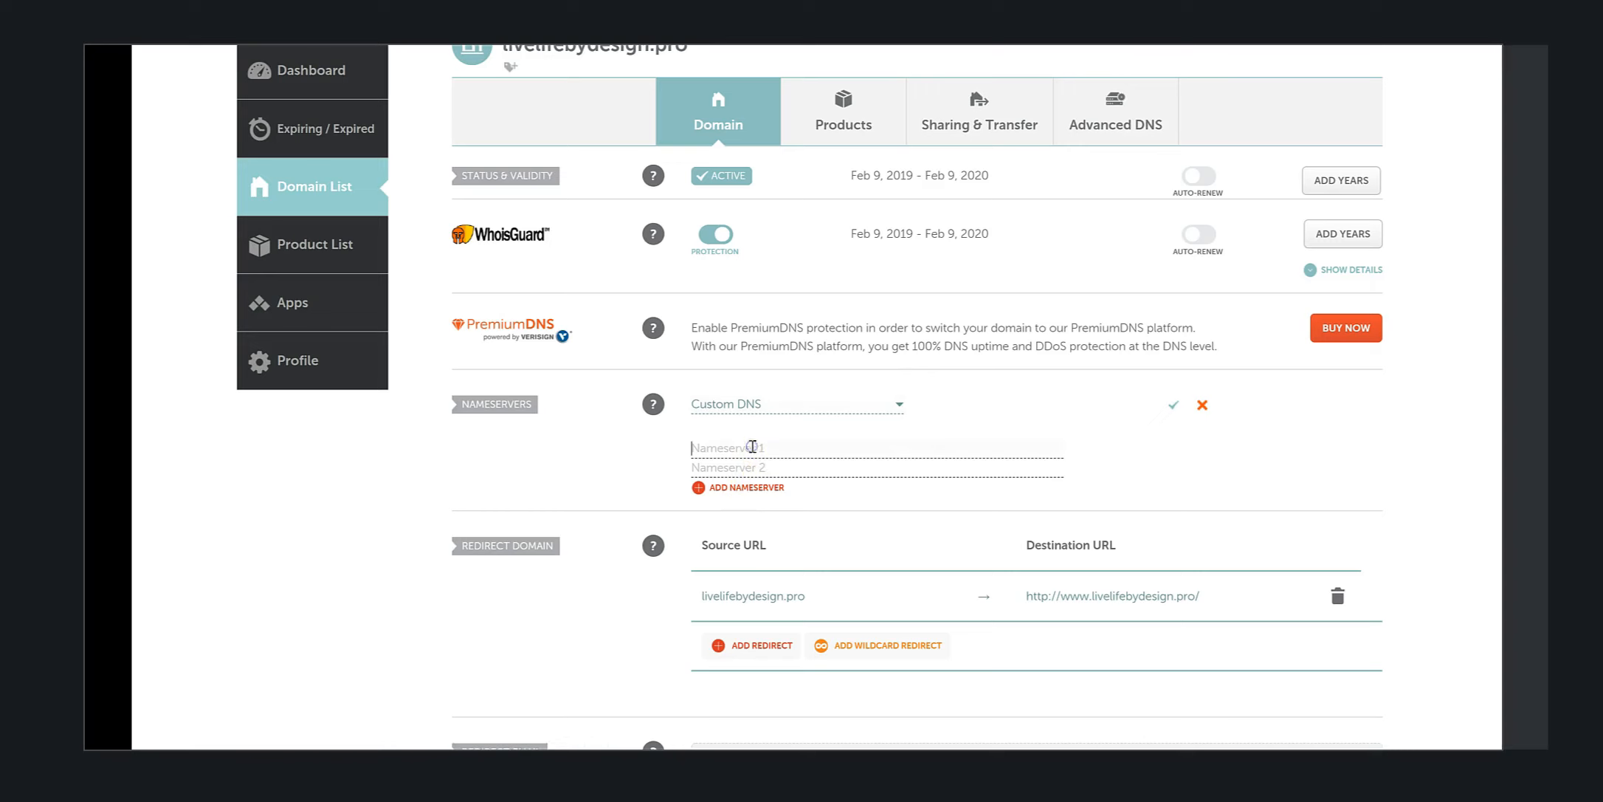
key(ctrl+v)
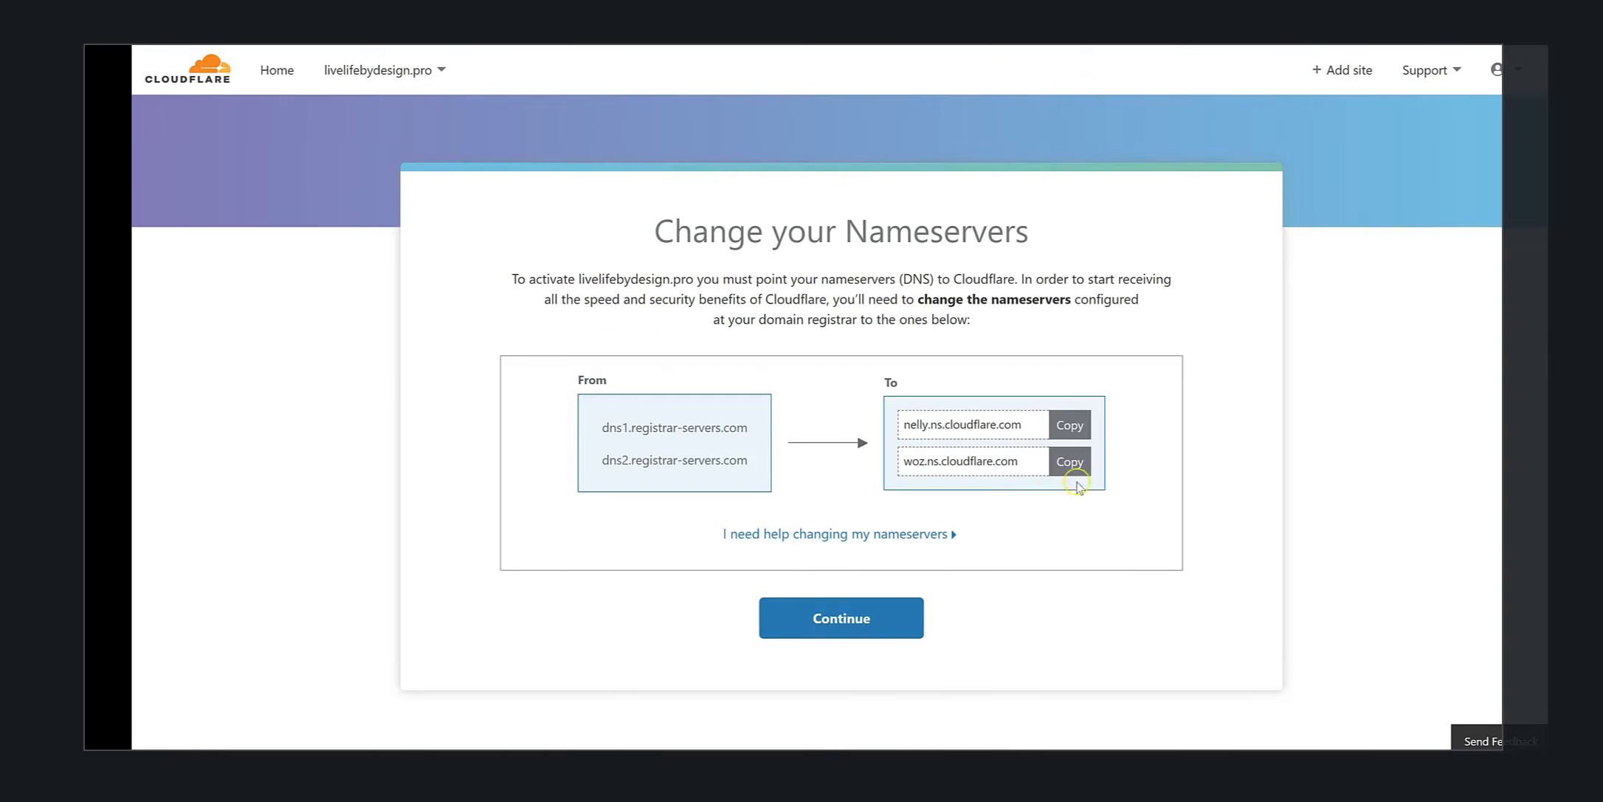
click(1068, 464)
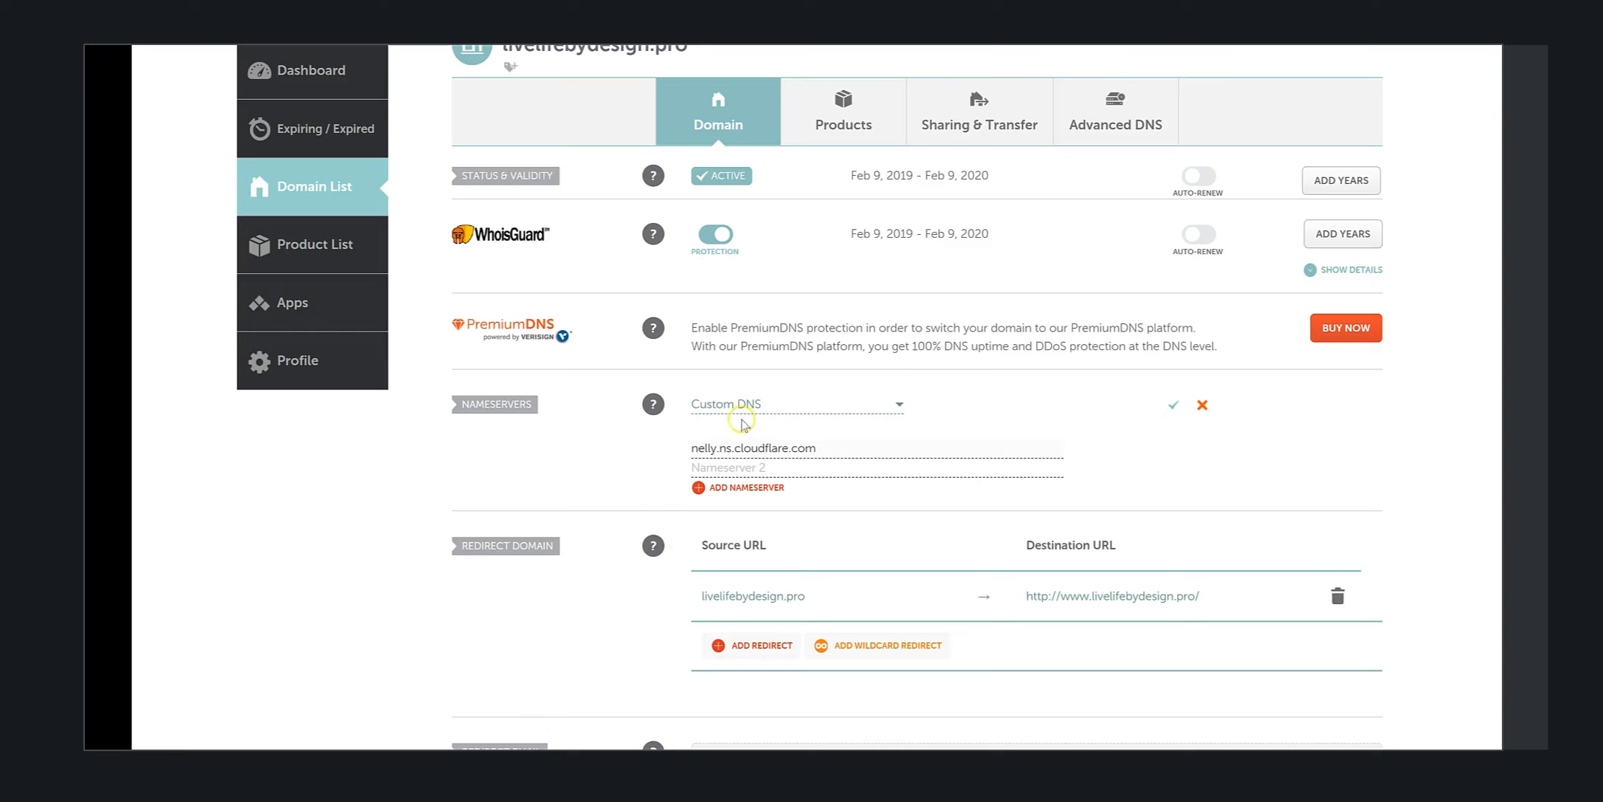
click(732, 471)
key(ctrl+v)
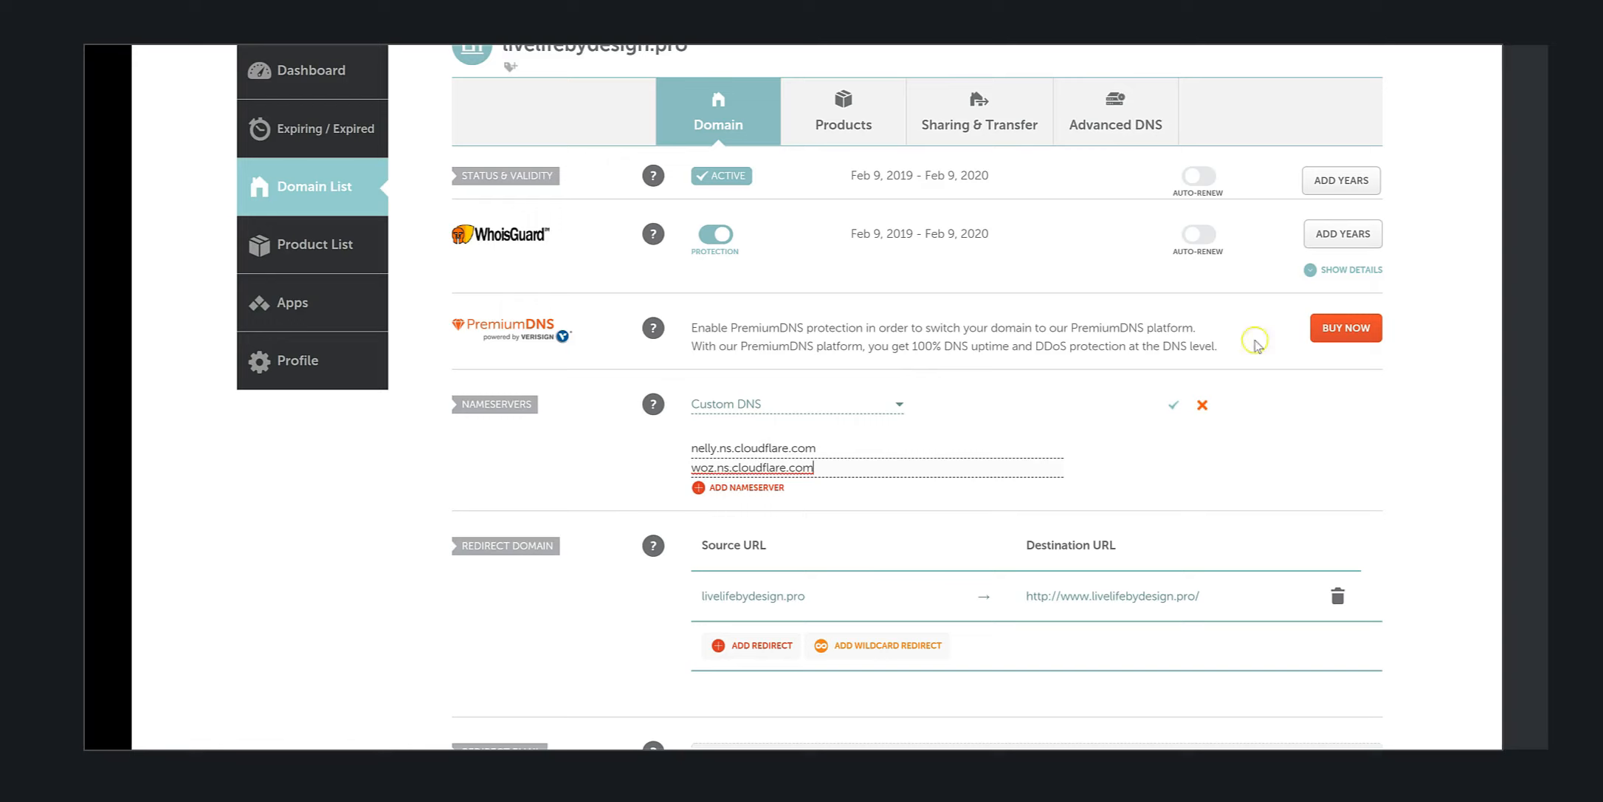
click(1173, 404)
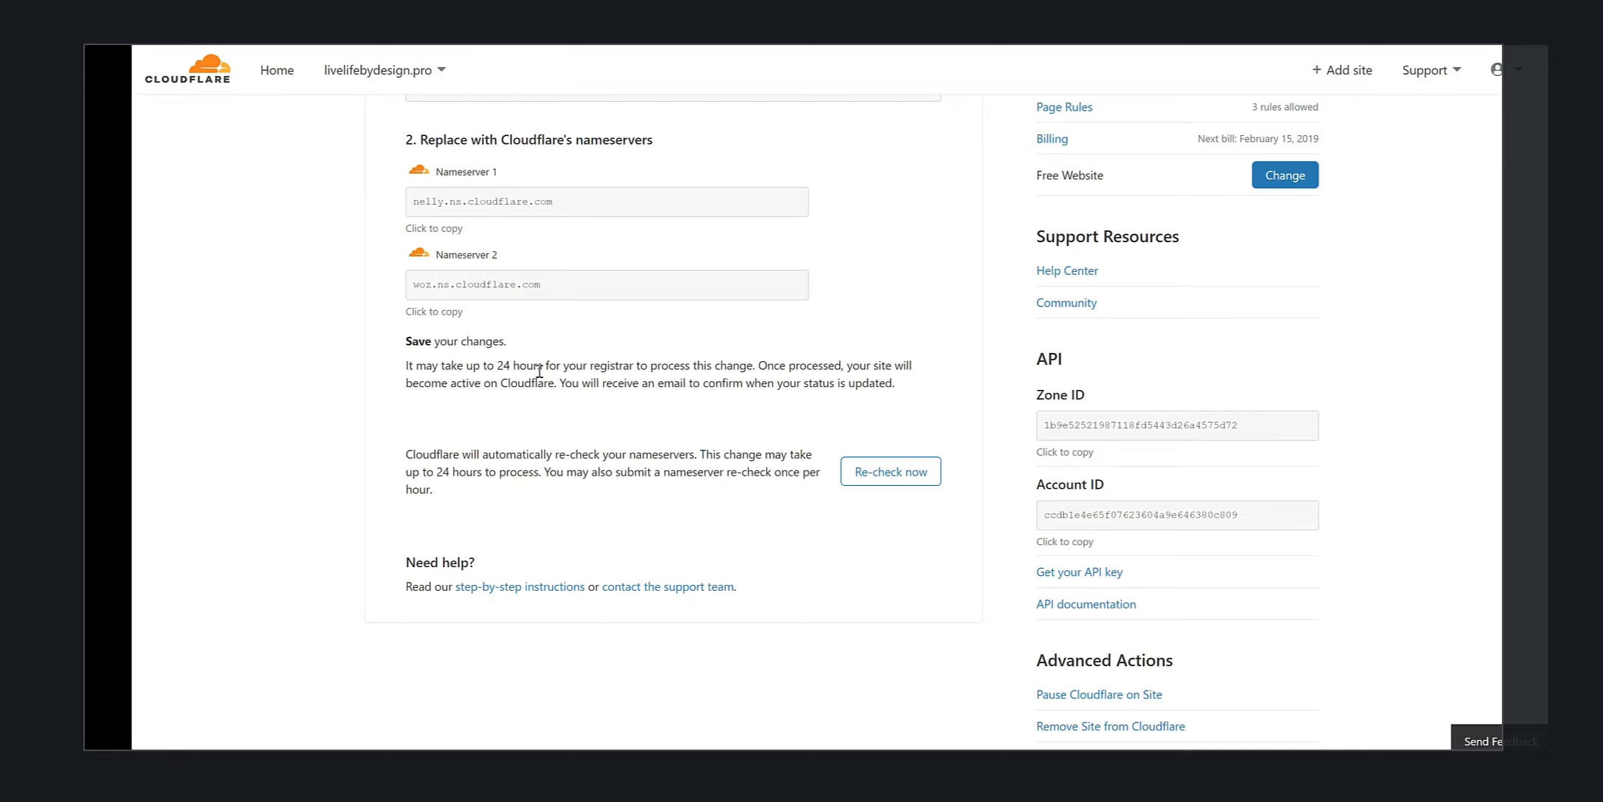
Request a nameserver re-check for livelifebydesign.pro in Cloudflare.
click(871, 478)
scroll(877, 485, down, 3)
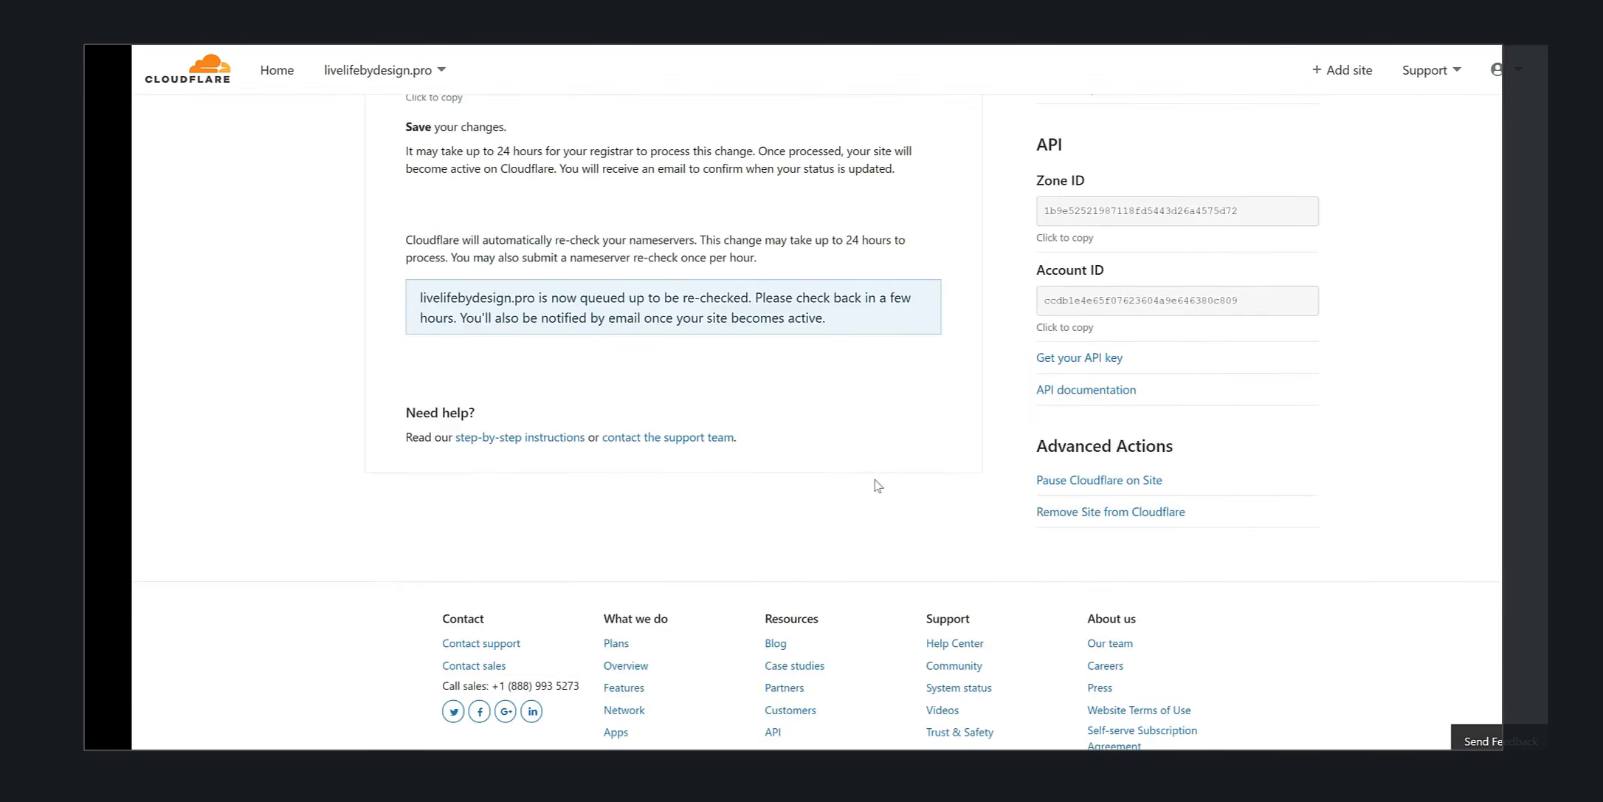
scroll(877, 485, up, 7)
click(851, 289)
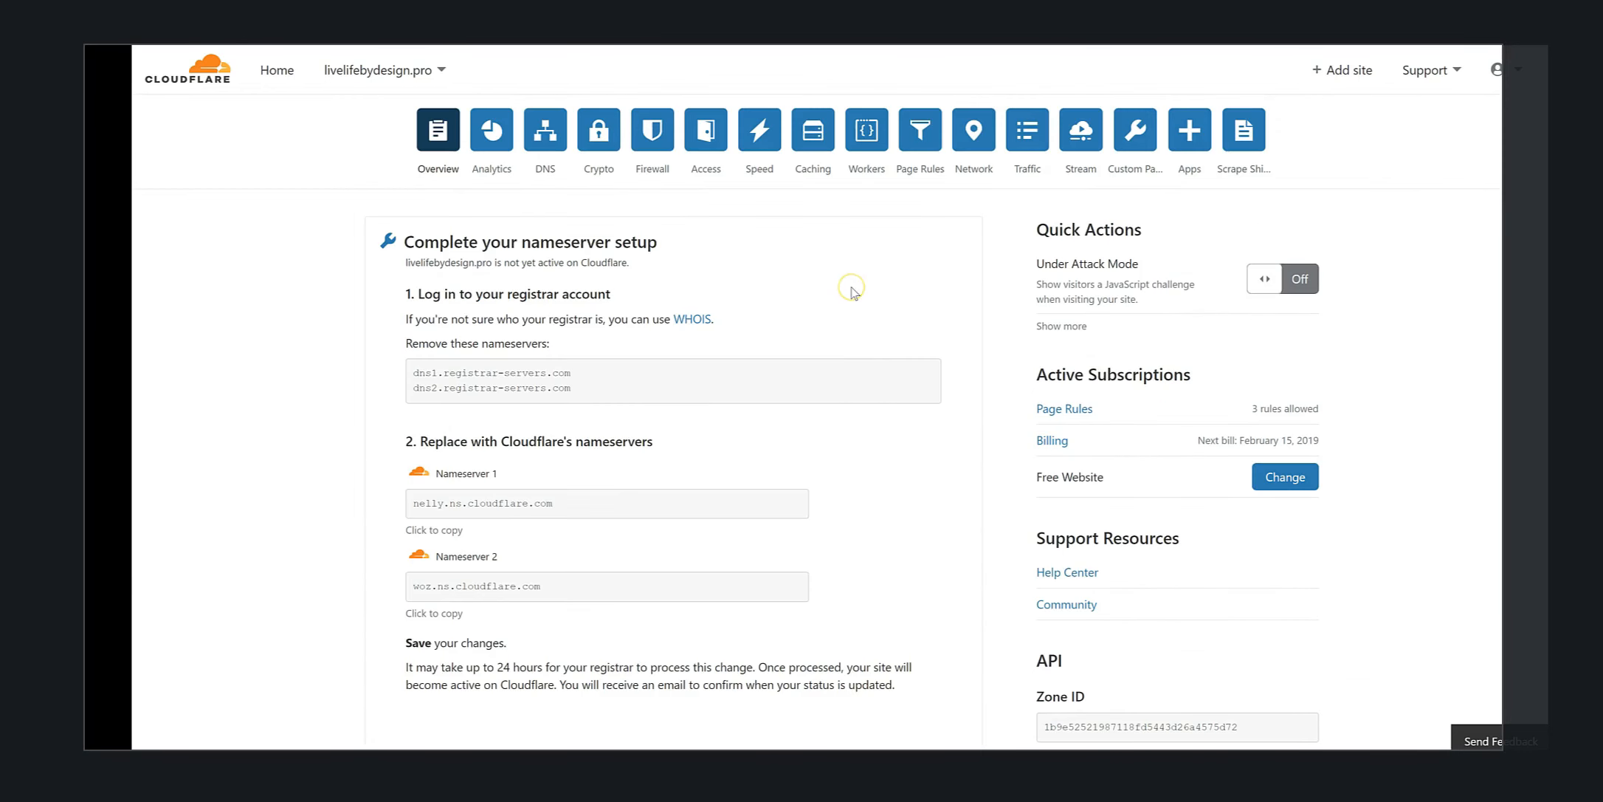
Open the site's Crypto settings and examine the available SSL encryption modes.
click(597, 151)
click(598, 150)
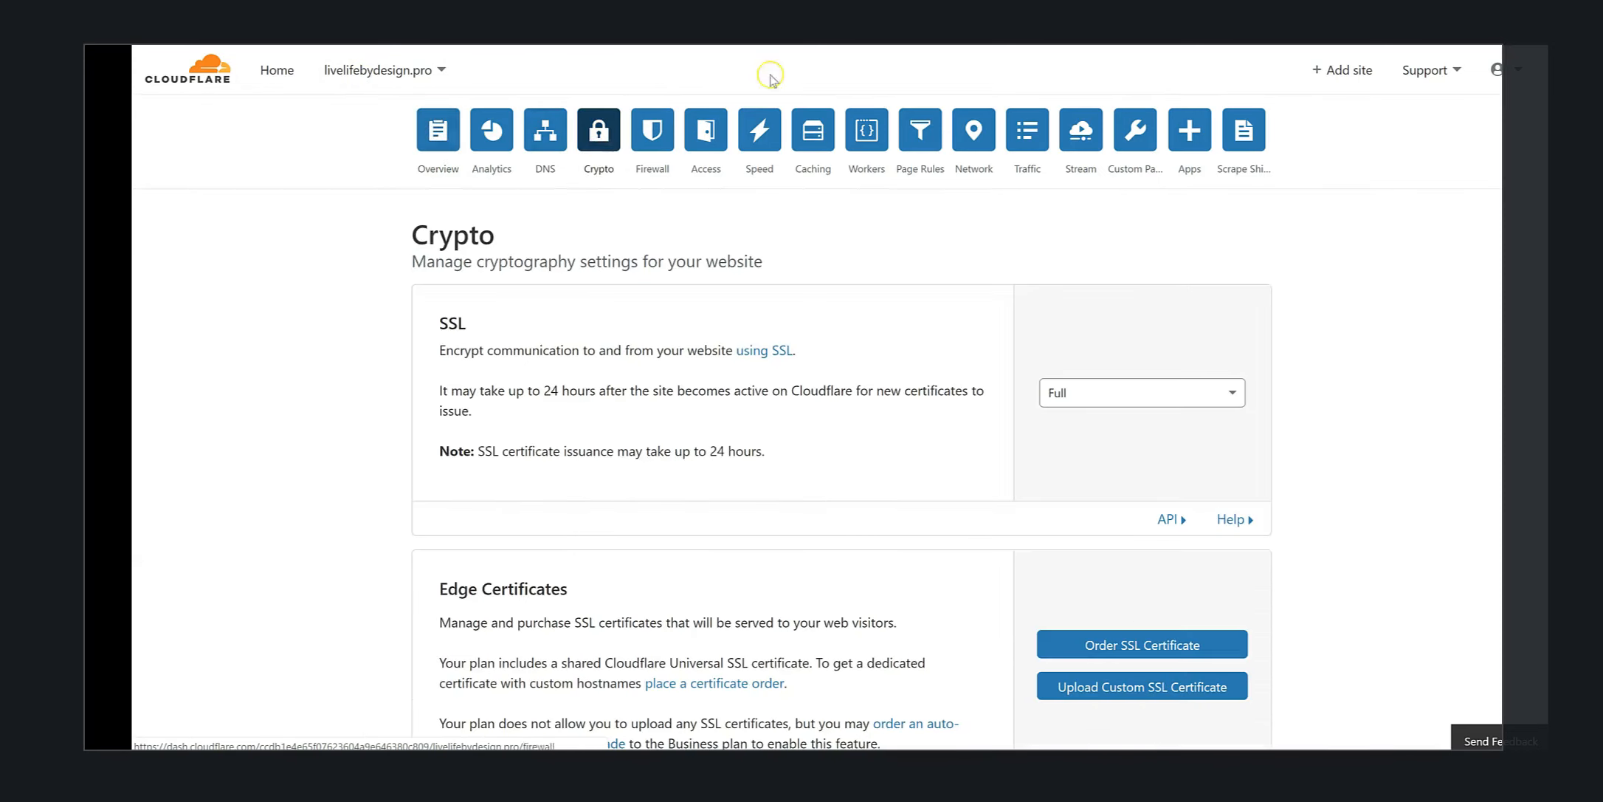
scroll(871, 361, down, 1)
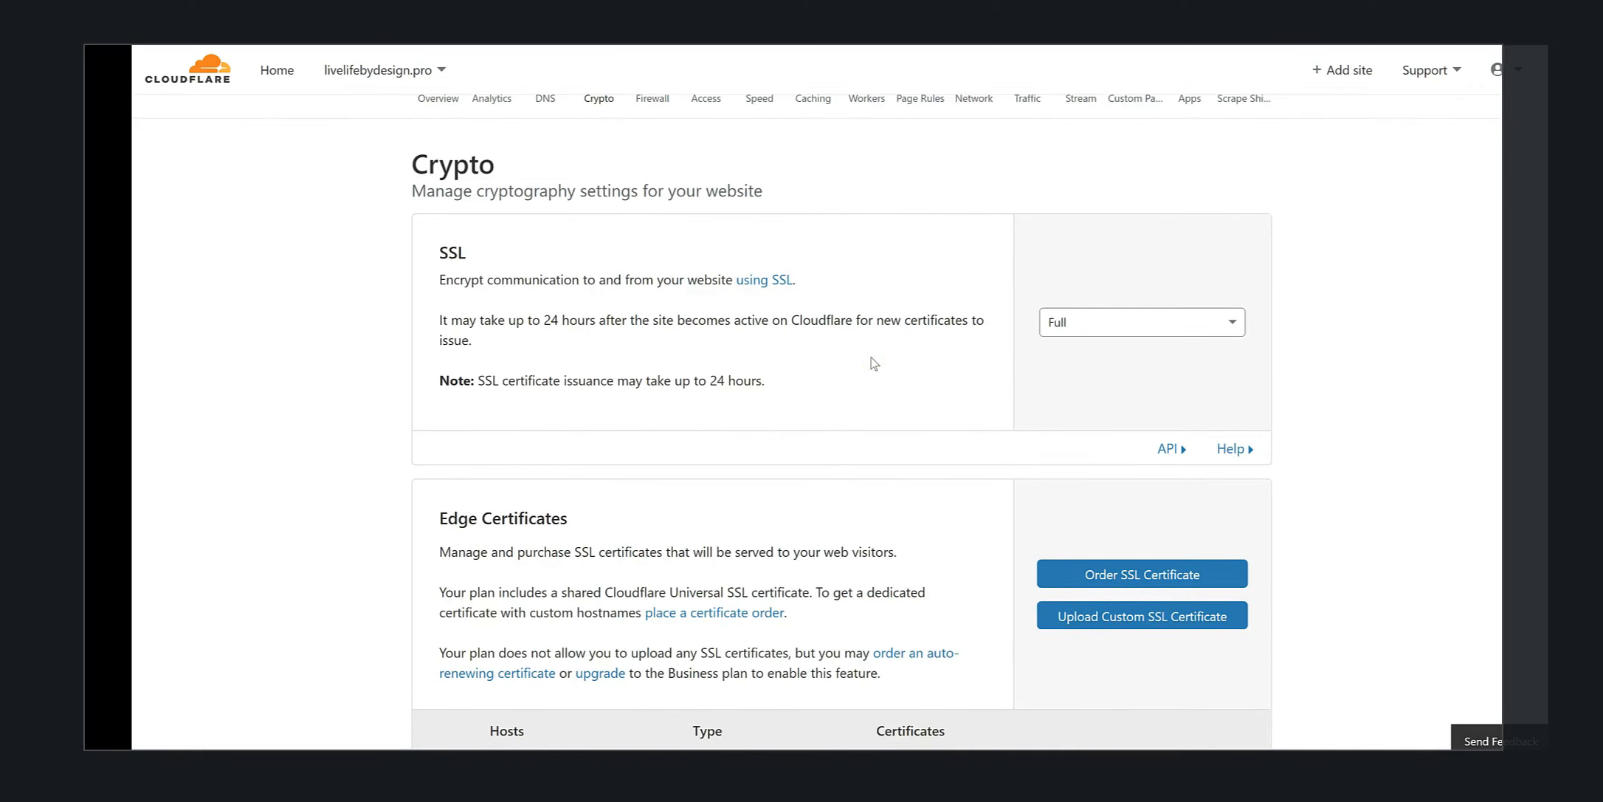
click(1076, 323)
click(1116, 340)
scroll(421, 293, up, 1)
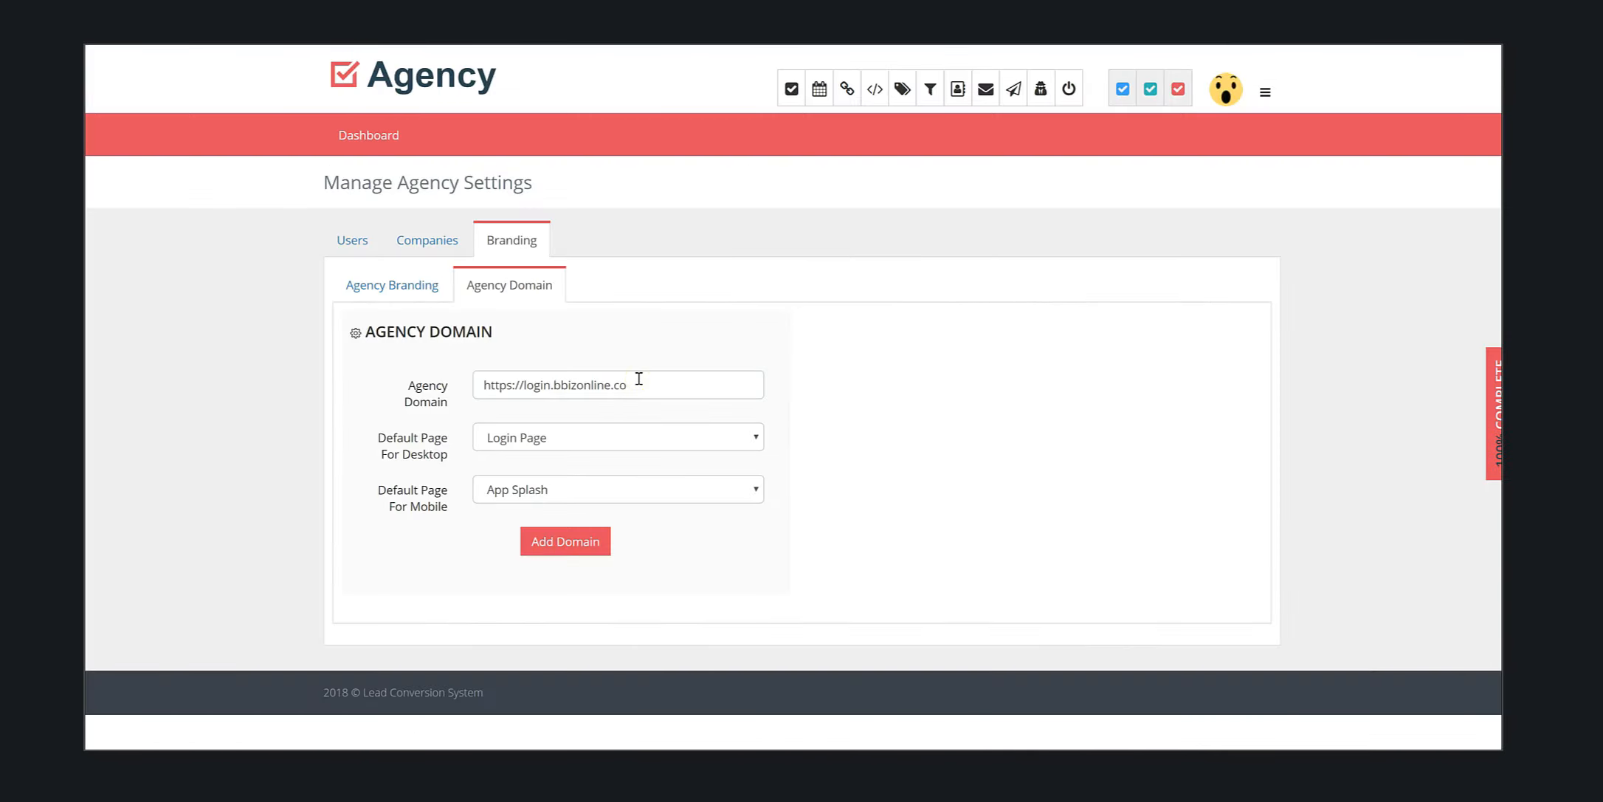
Switch Lead Conversion System to the Enterprise level and open the domain settings within its branding section.
click(1151, 91)
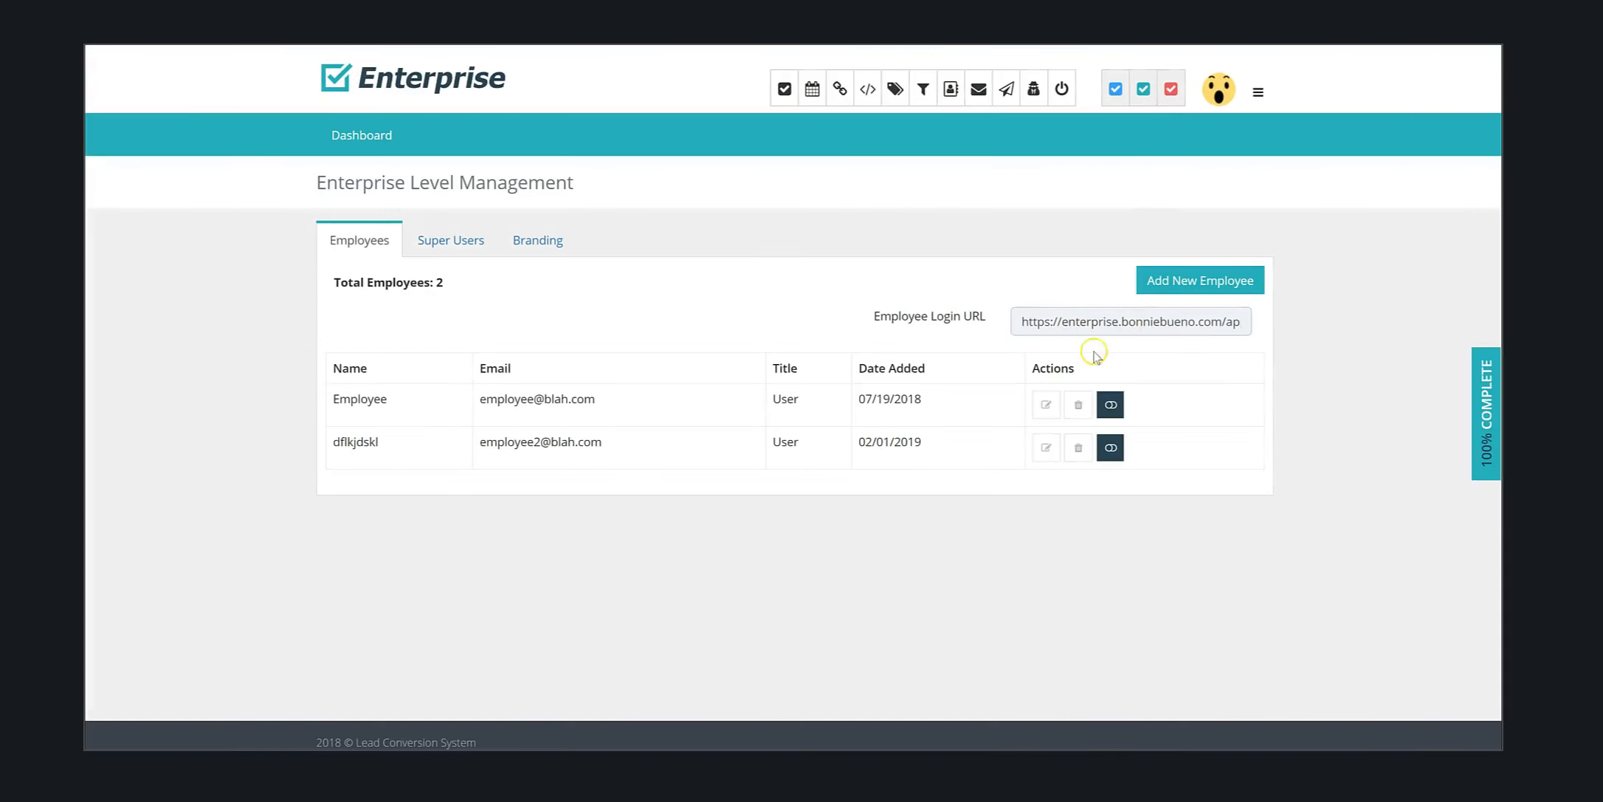
click(514, 244)
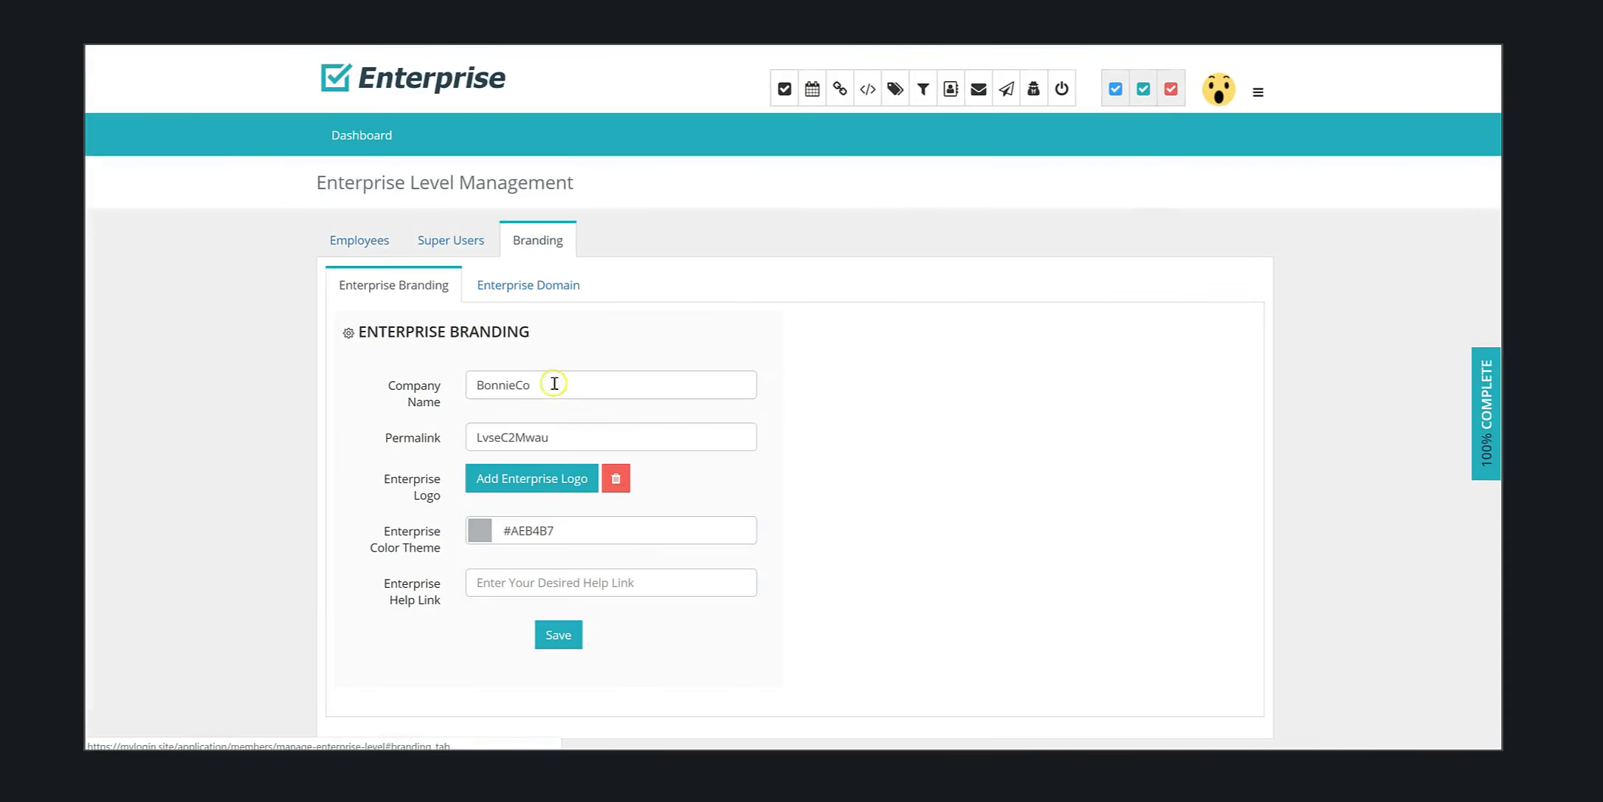
click(513, 287)
click(708, 388)
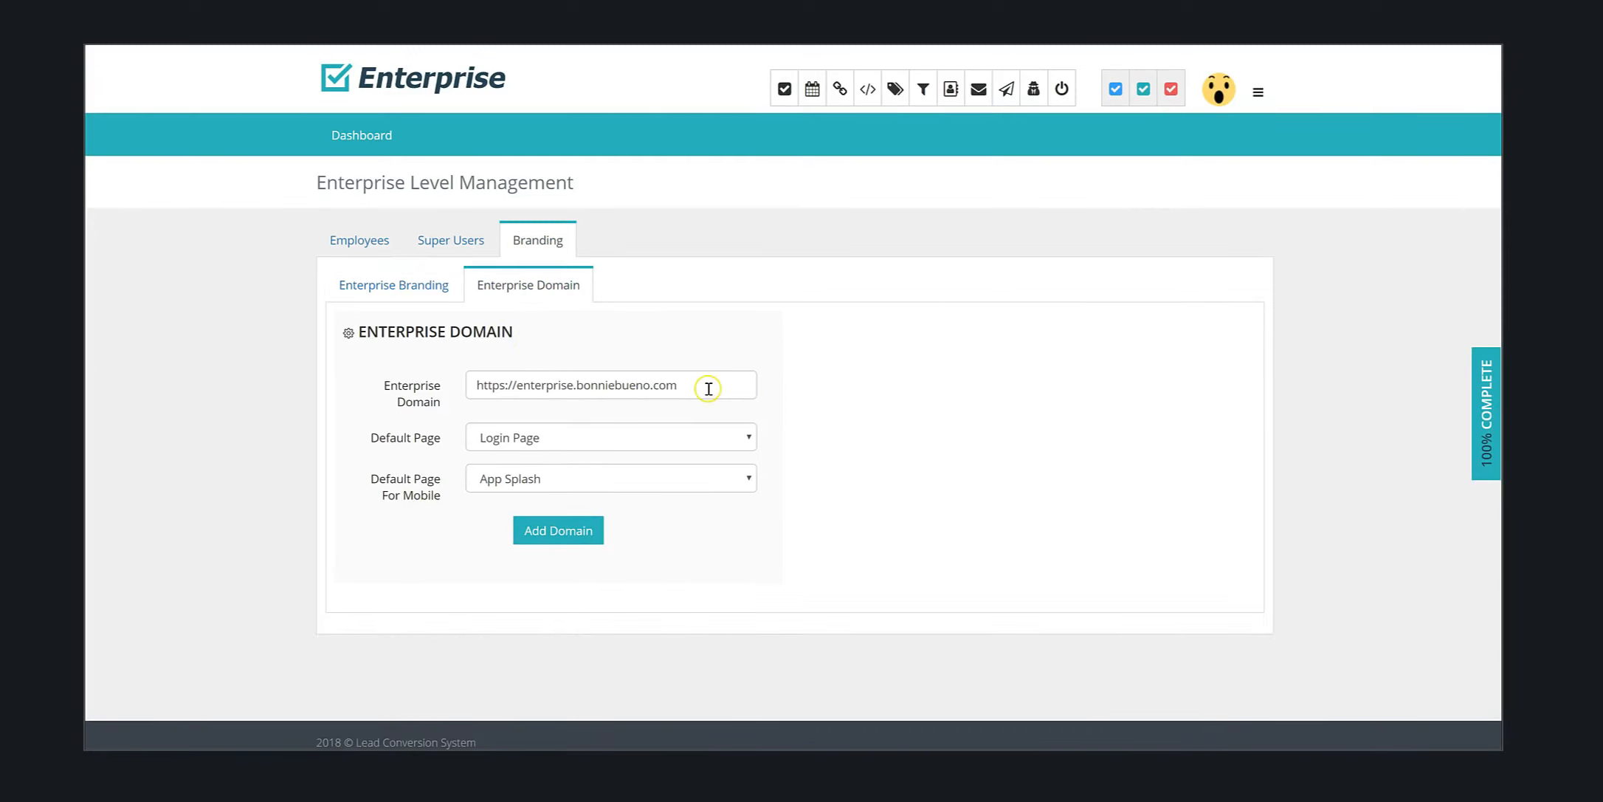
key(ctrl+a)
key(BackSpace)
text(https)
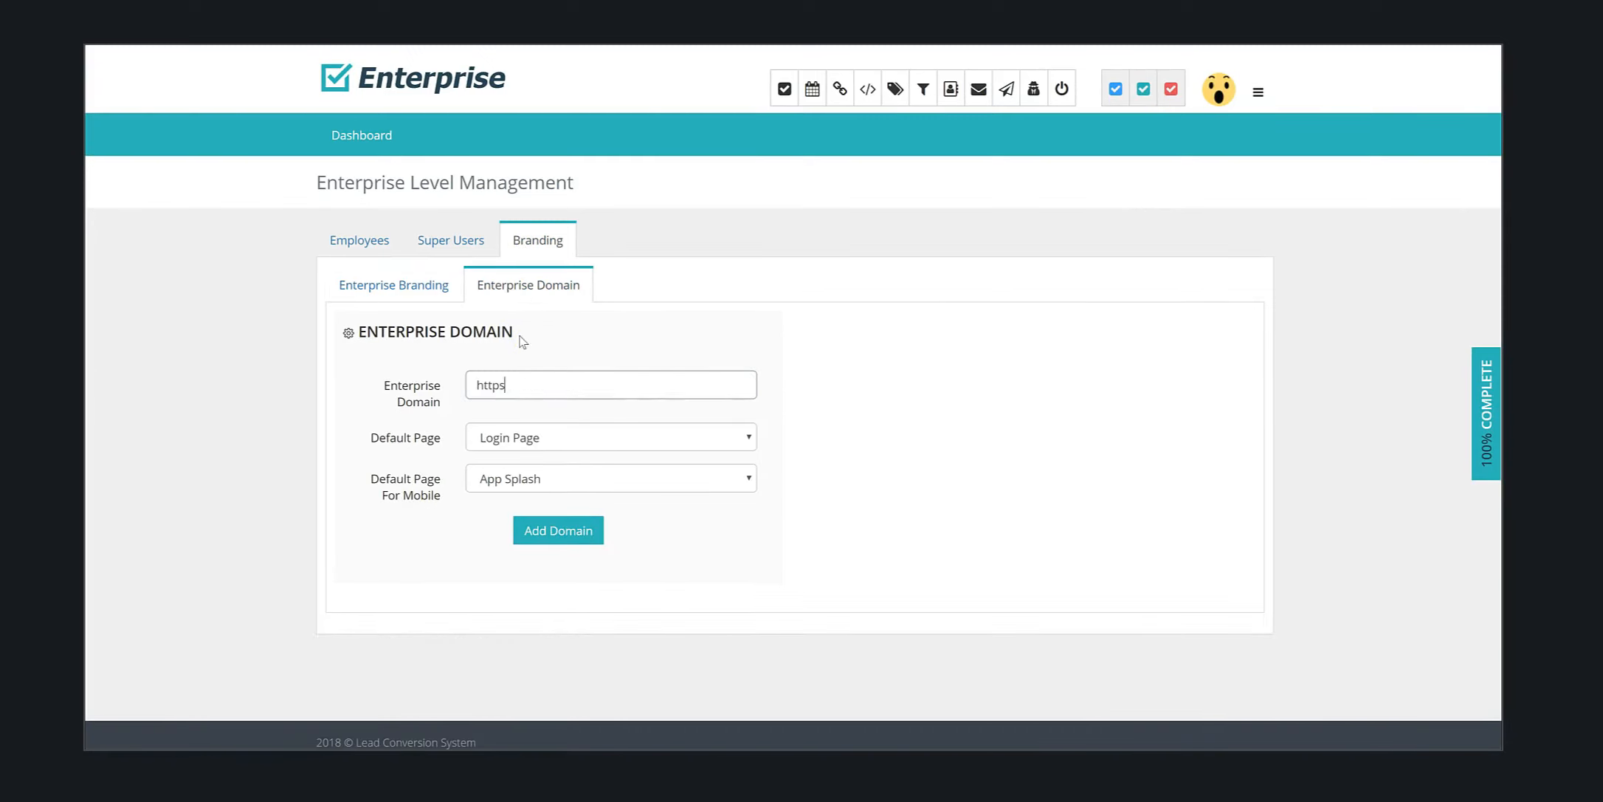
text(://livelifebydesign.pro)
click(519, 393)
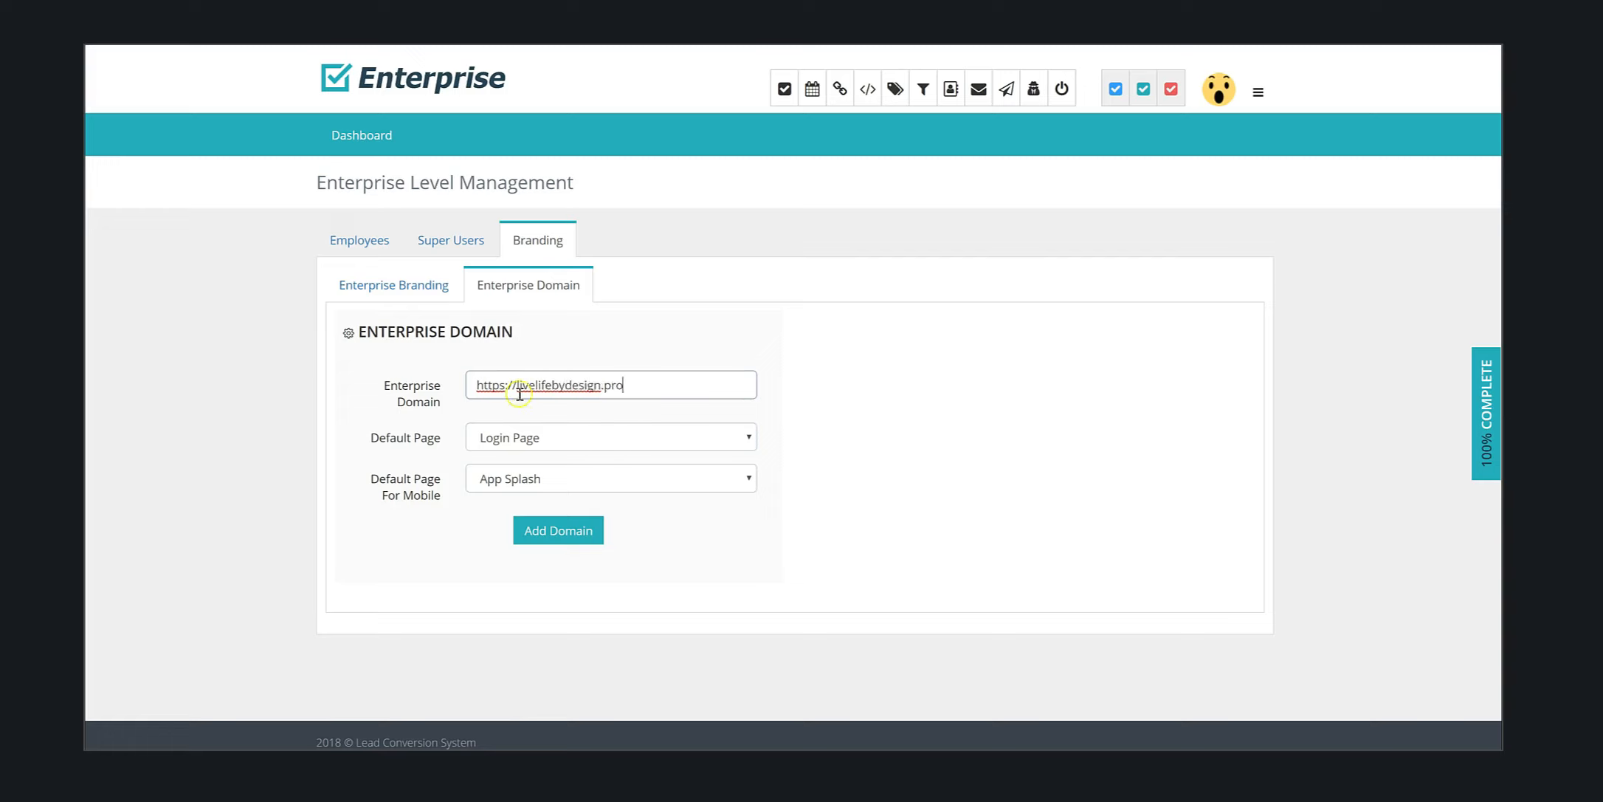
click(547, 526)
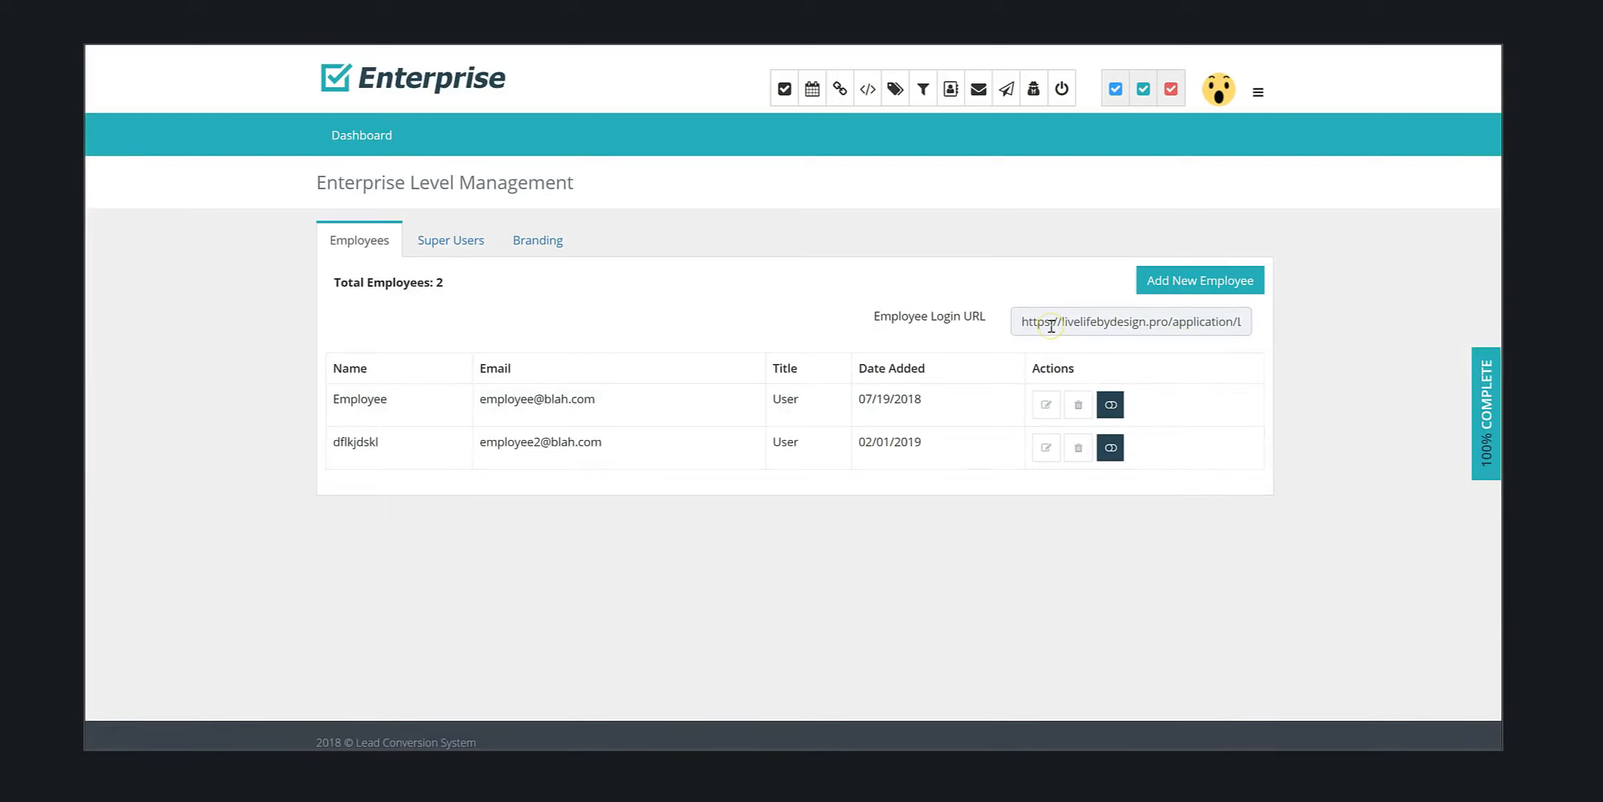
click(1175, 323)
drag(1175, 322, 981, 334)
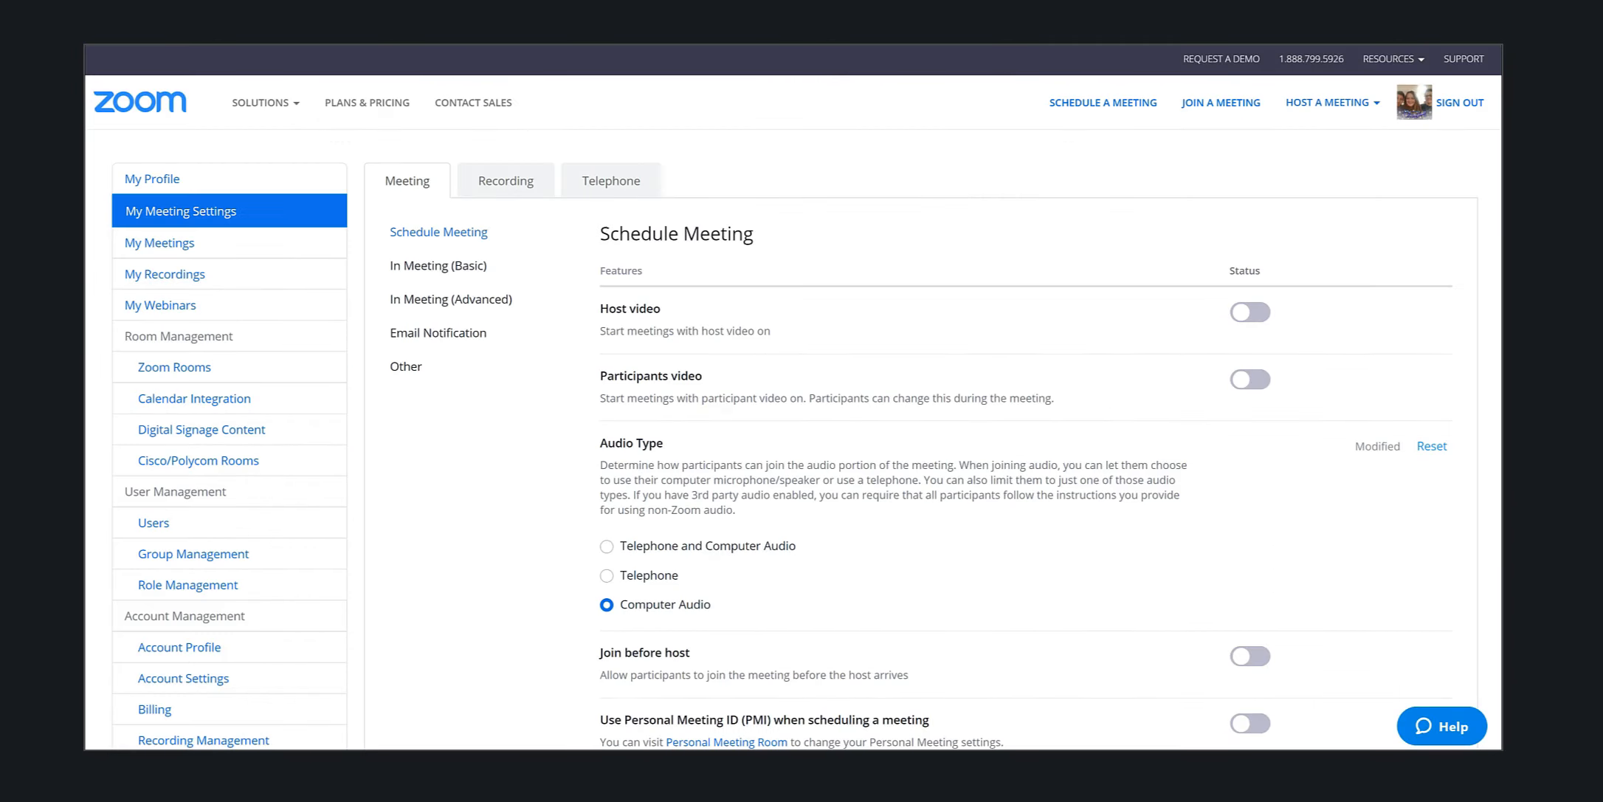
key(ctrl+v)
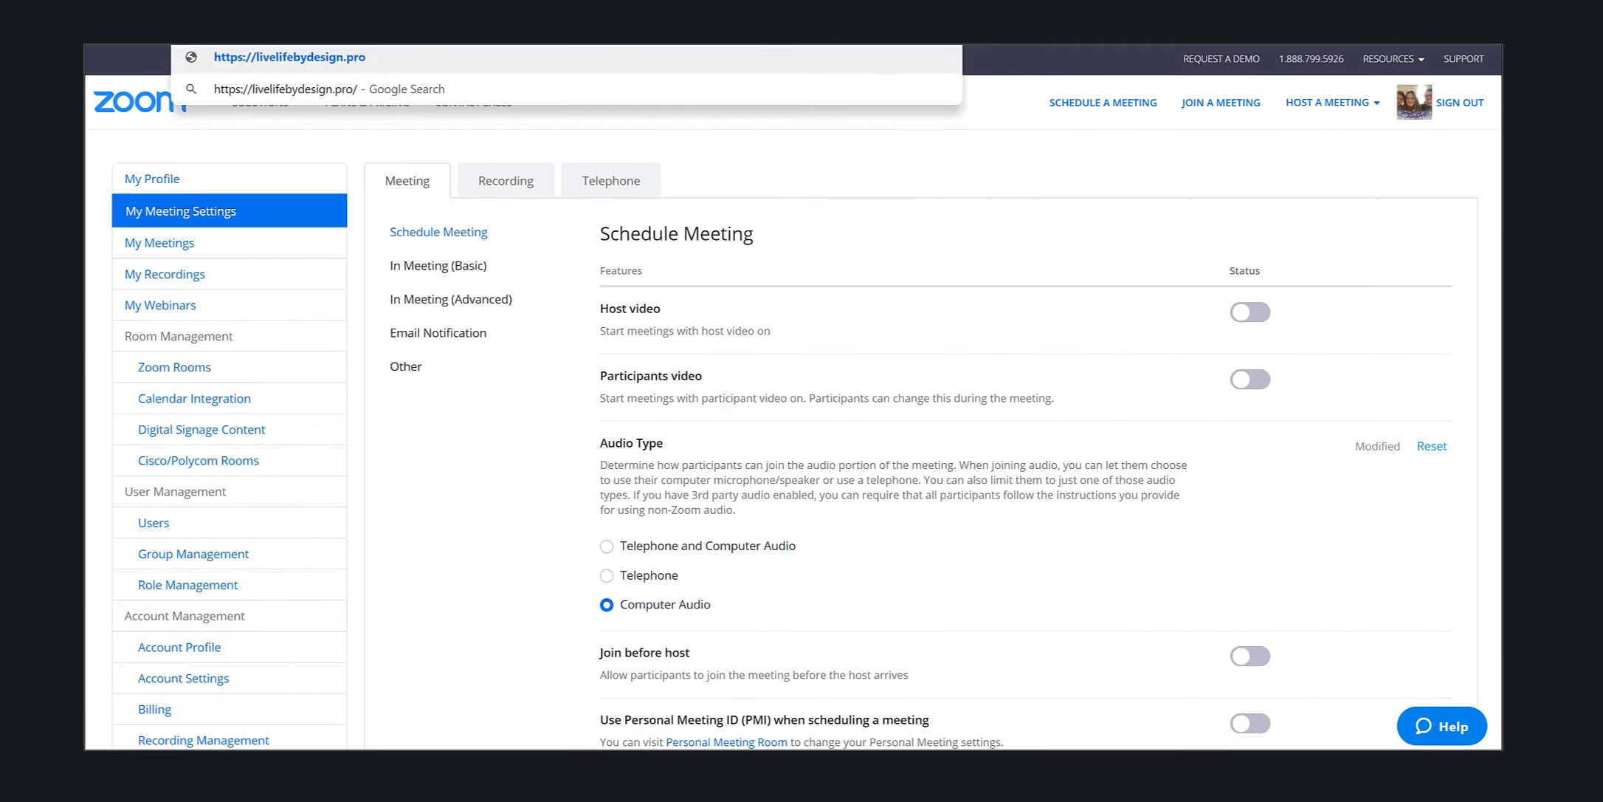
key(Return)
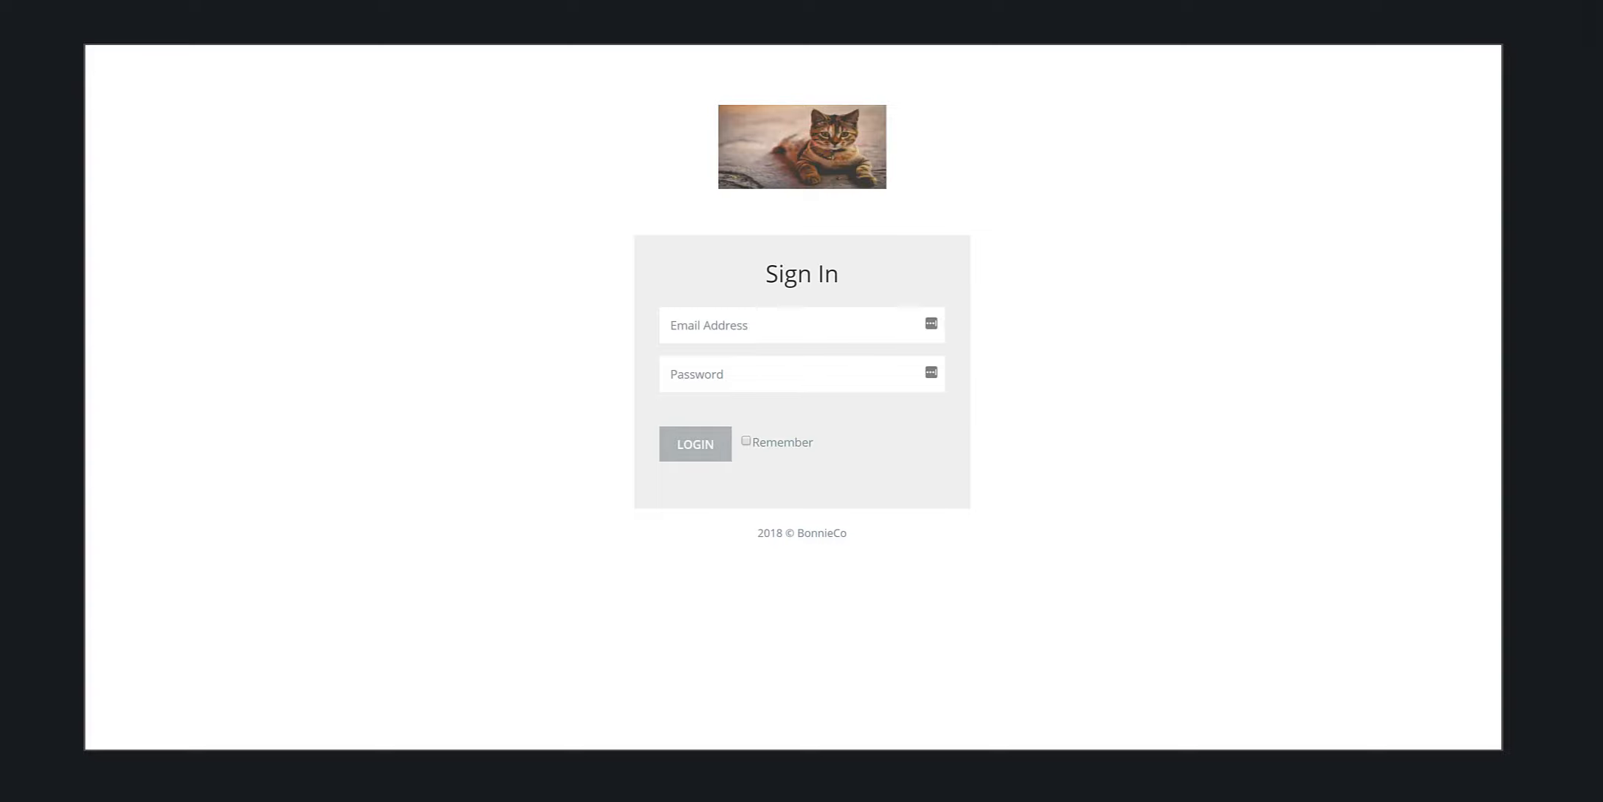
Try to load the domain without the https prefix, entering livelifebtydesign.pro as the address.
key(F11)
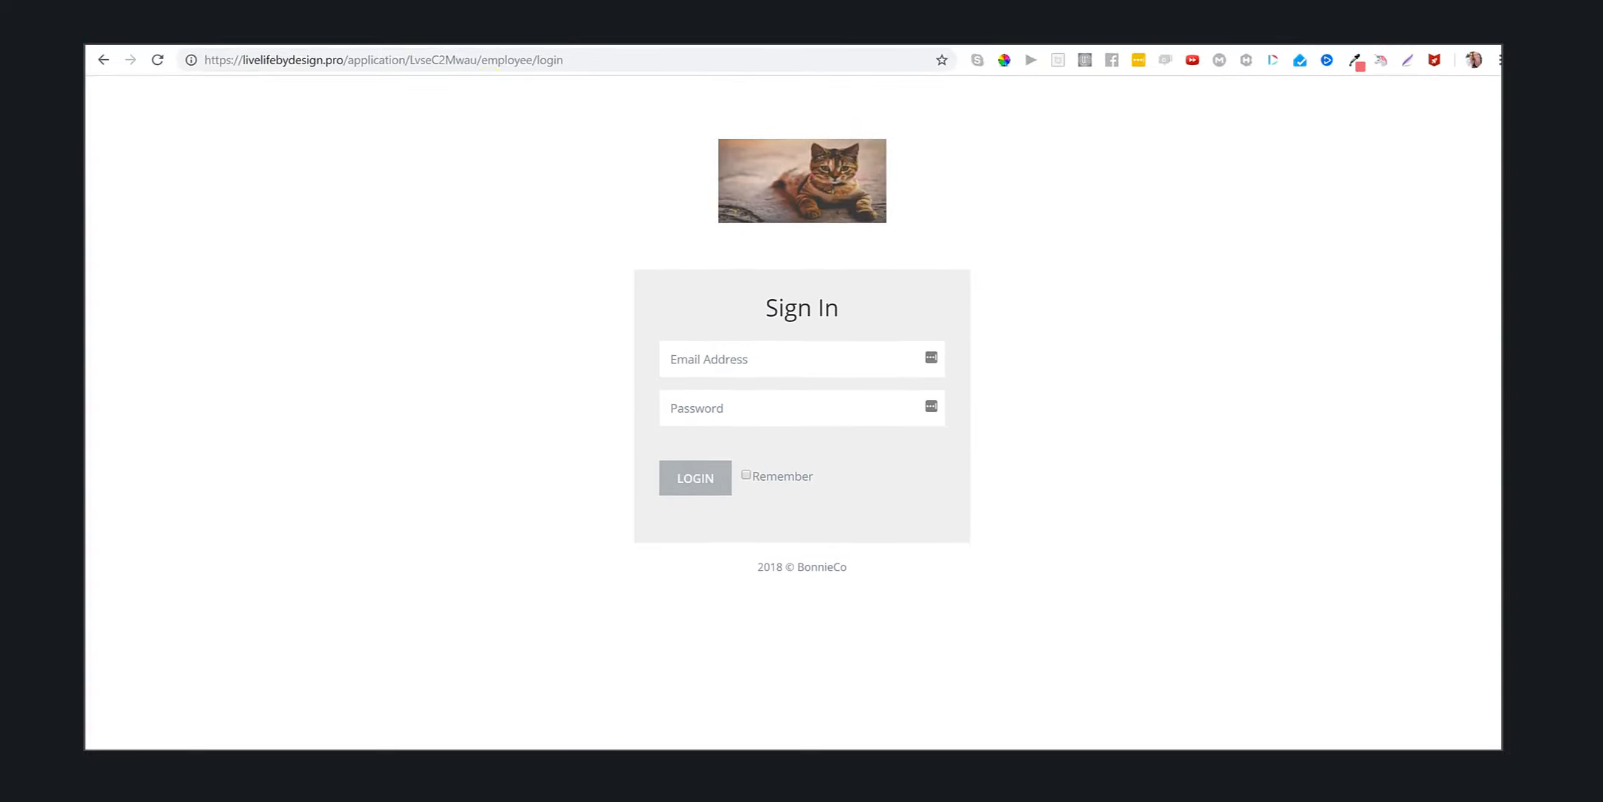
click(615, 63)
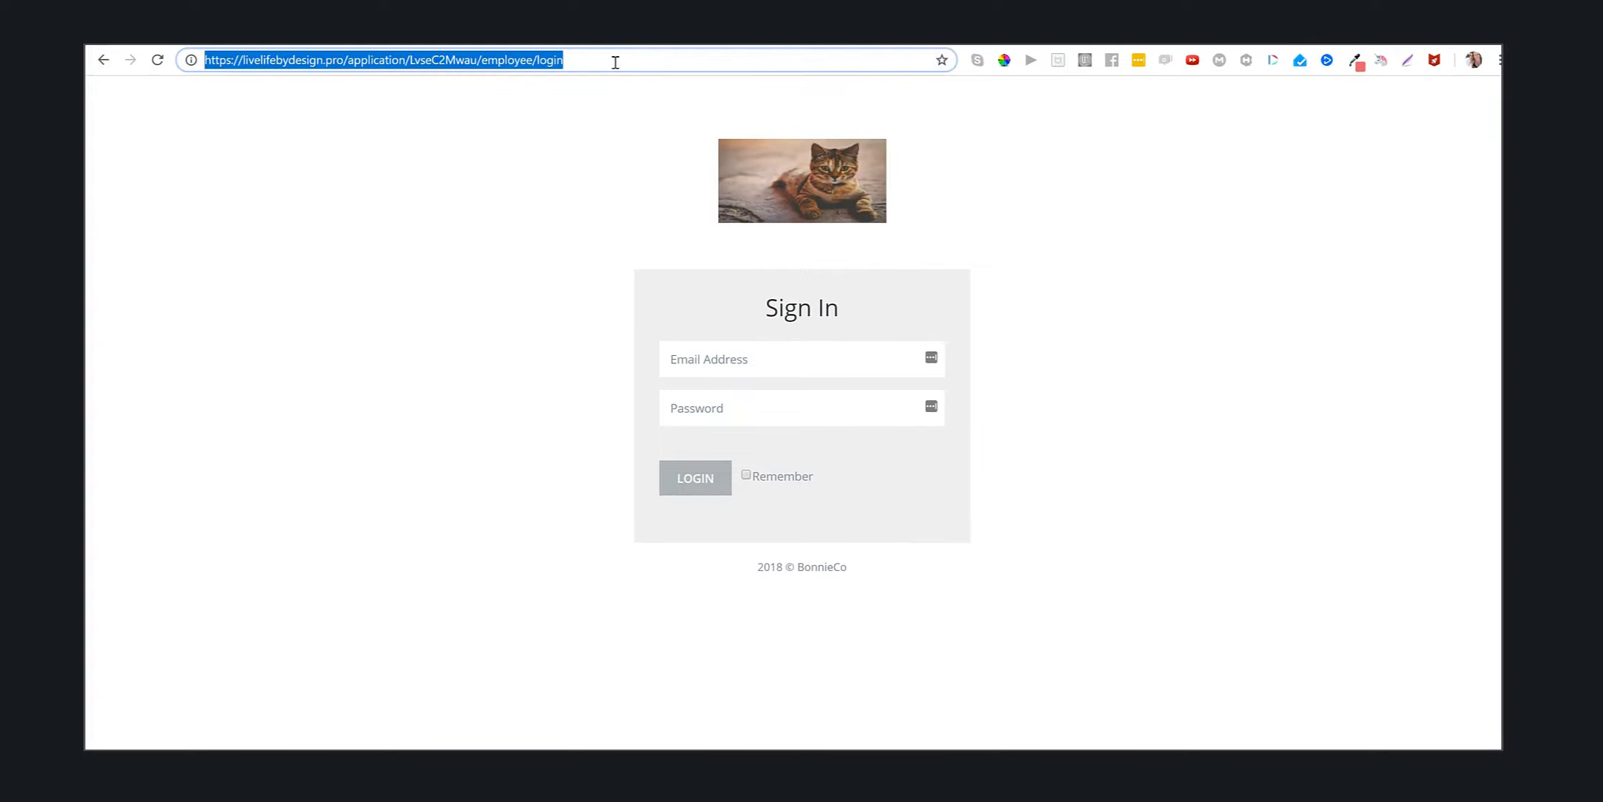
text(livelife)
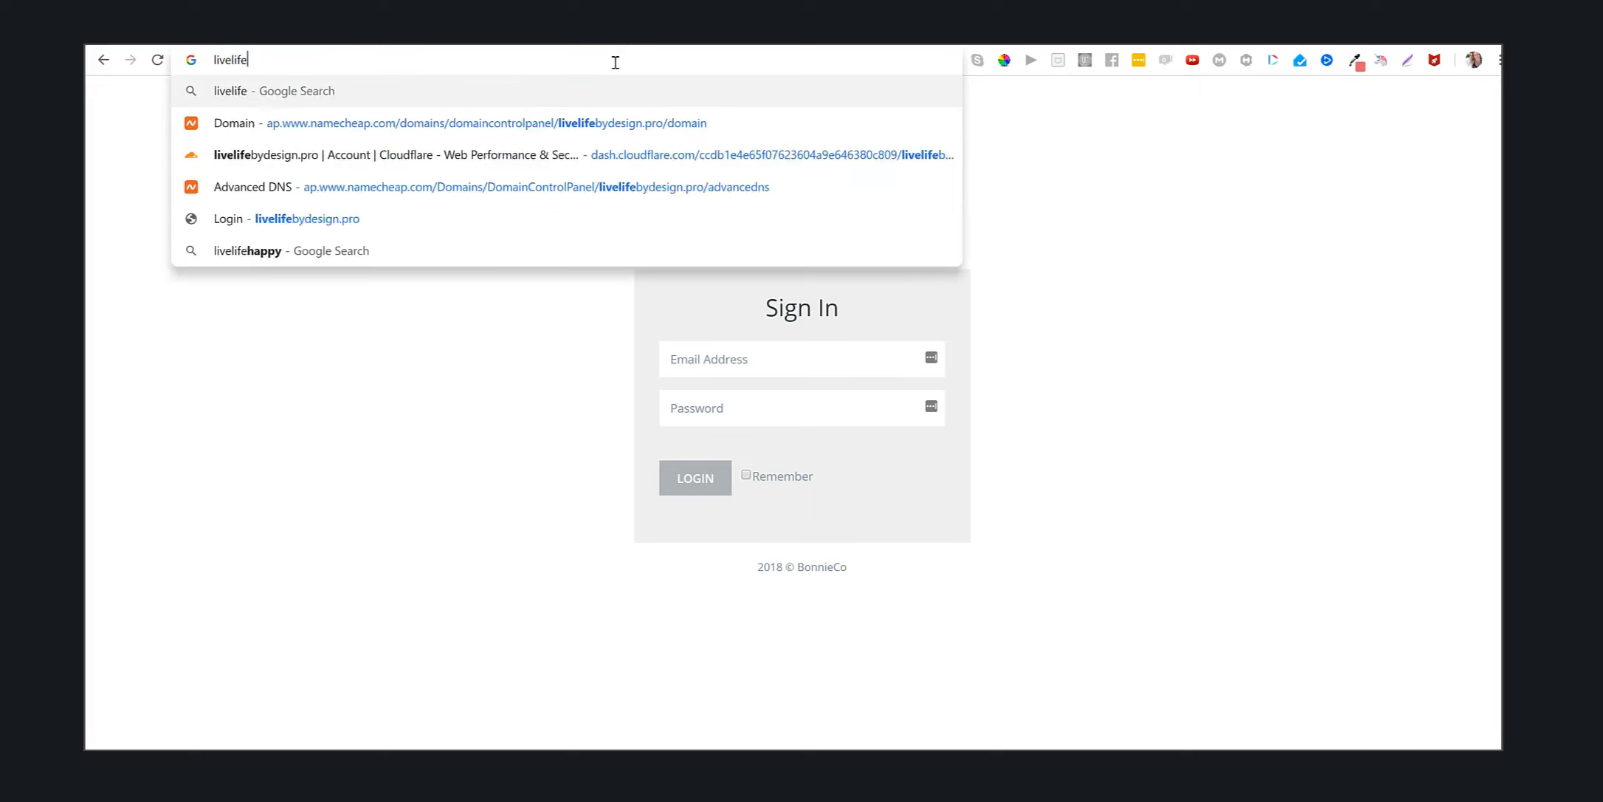
text(btydesign.pro)
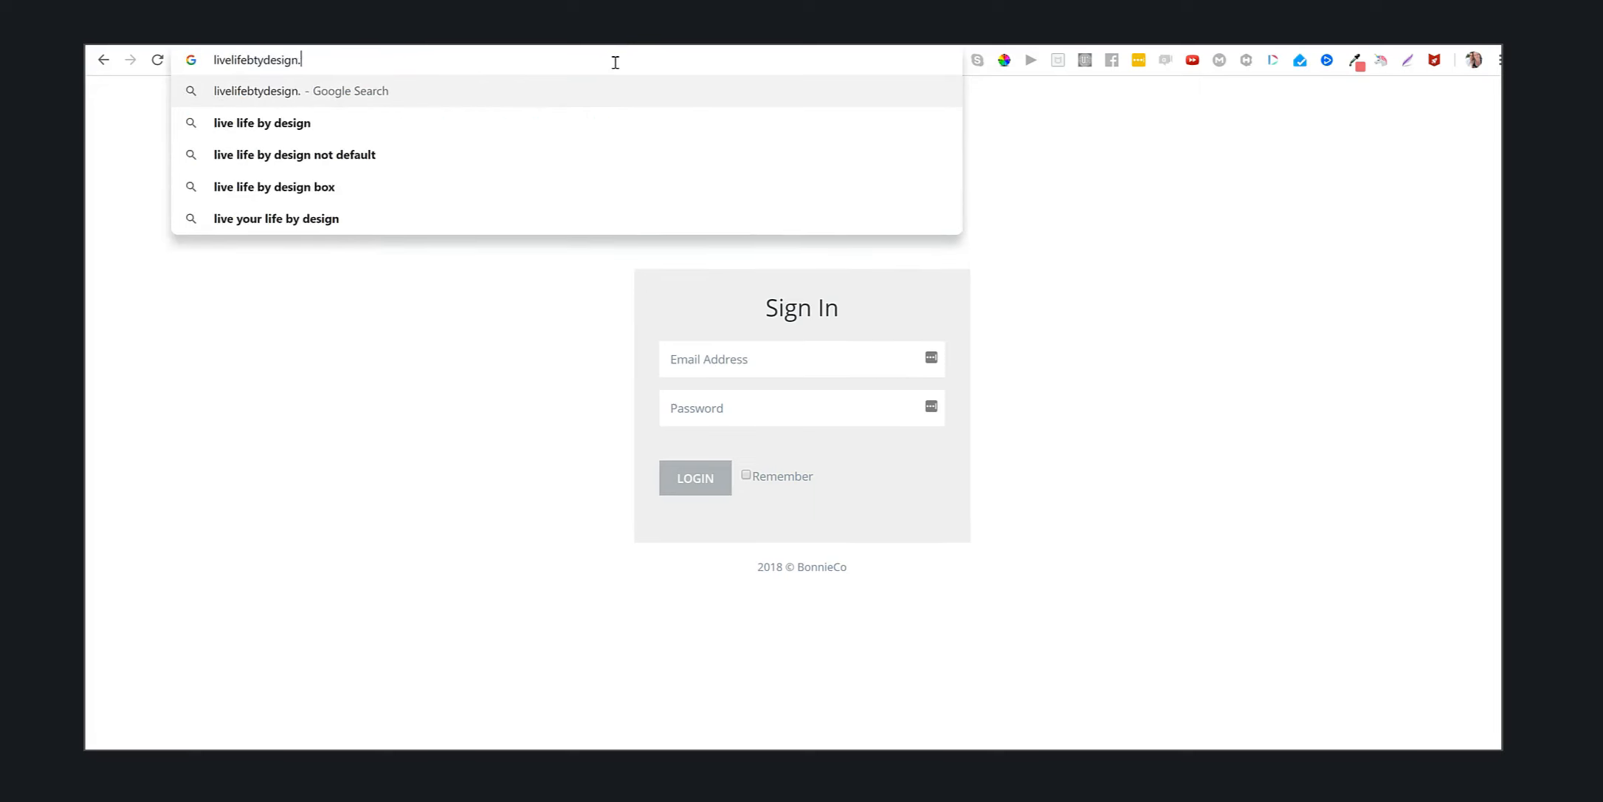
key(Return)
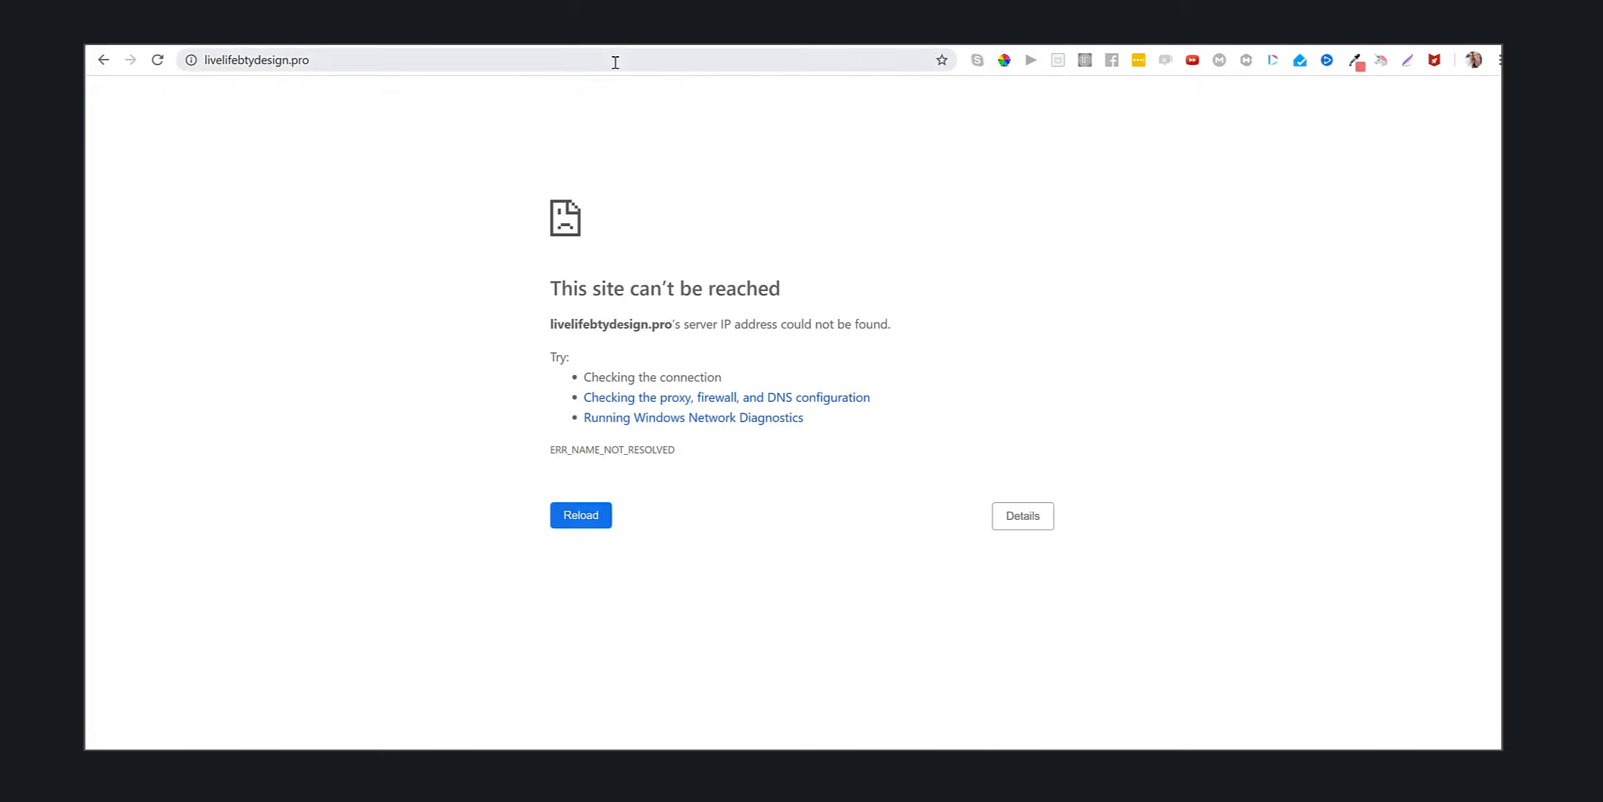
click(335, 64)
text(http)
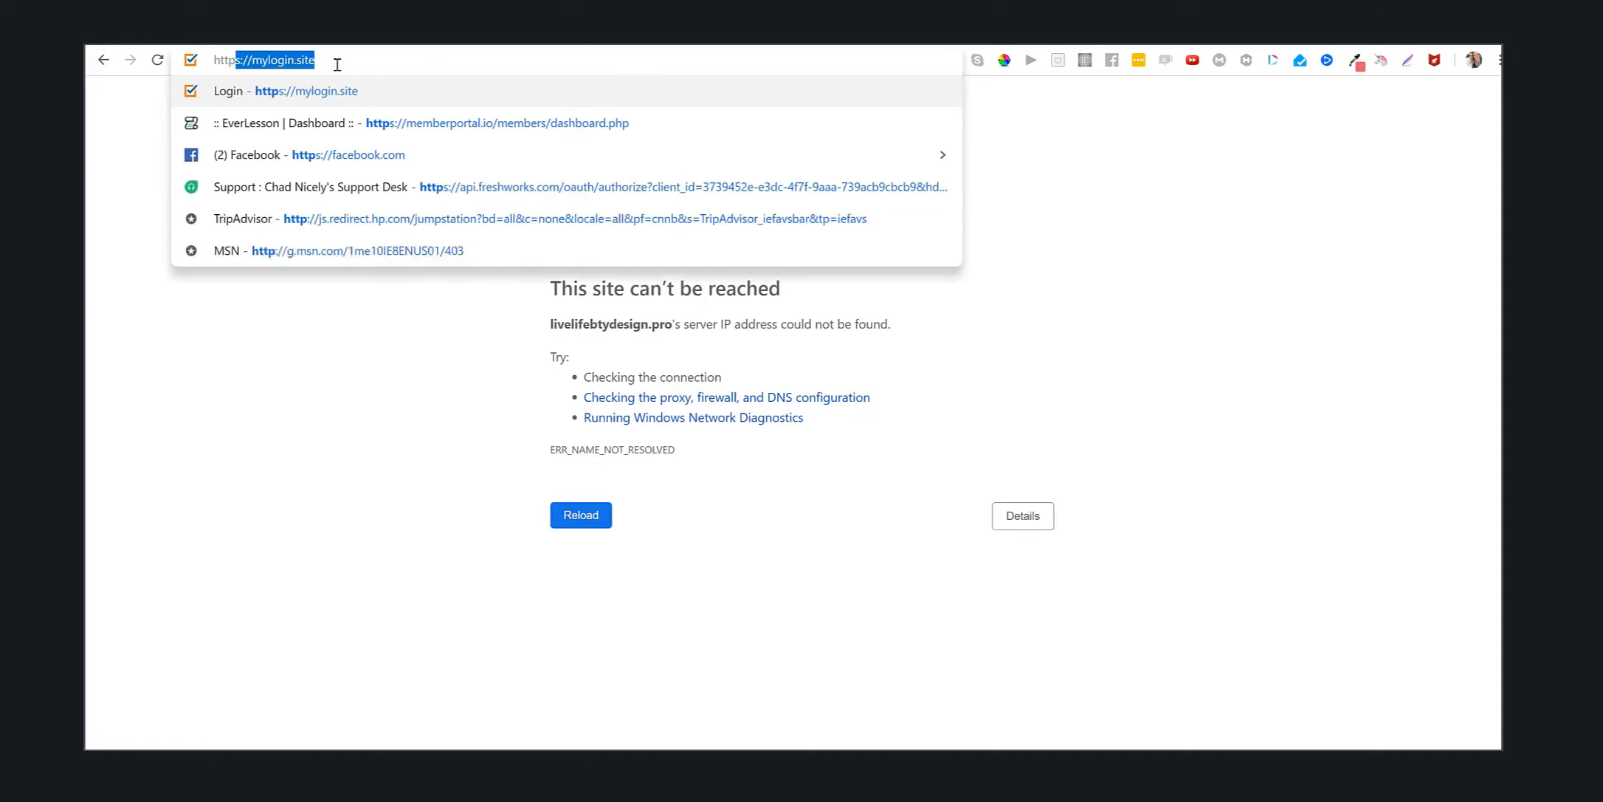
text(s://liv)
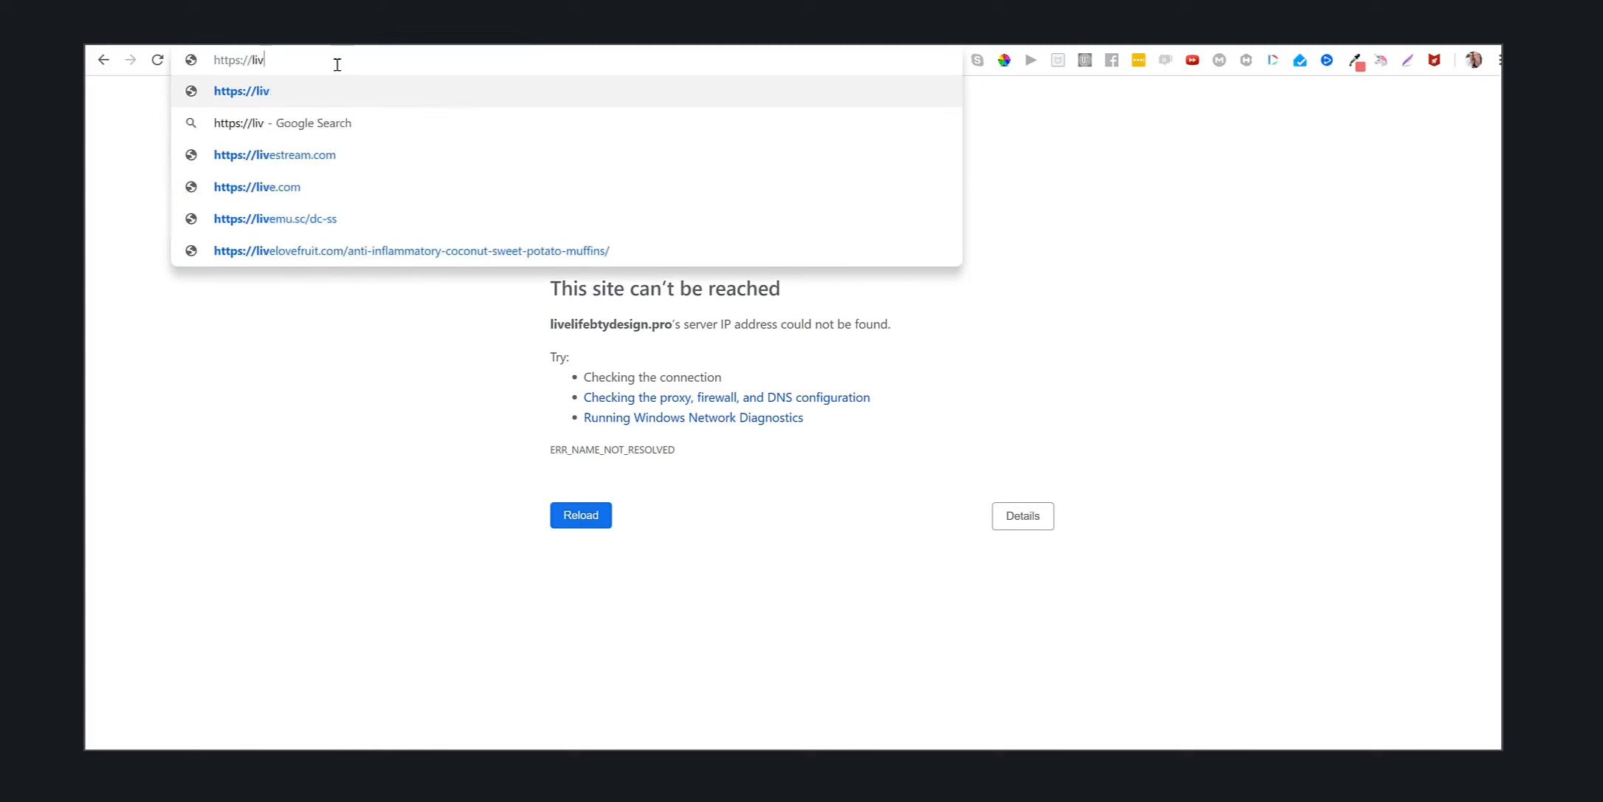
text(elifebydes)
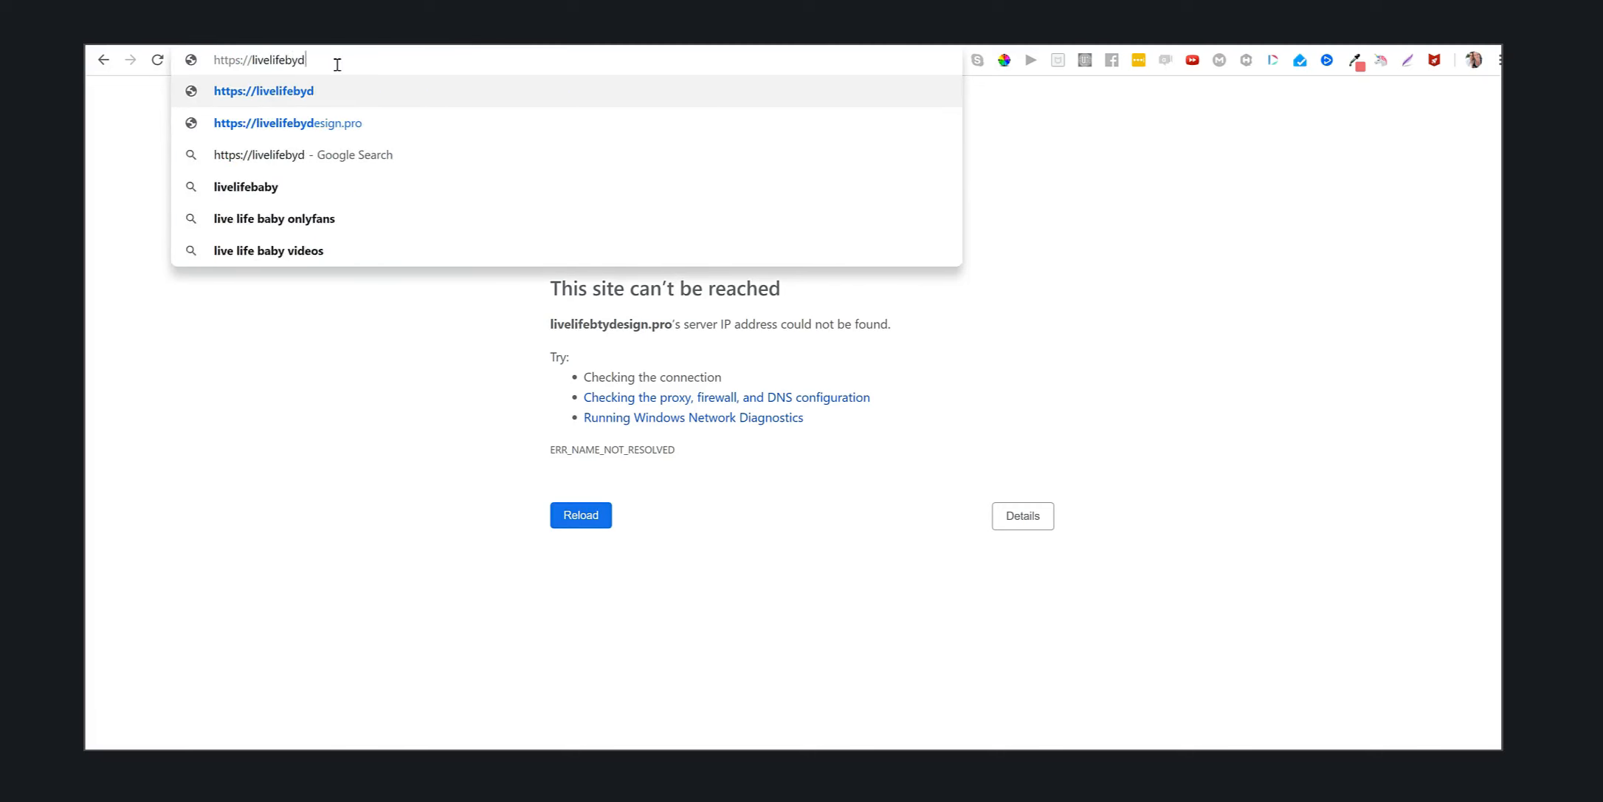
click(329, 131)
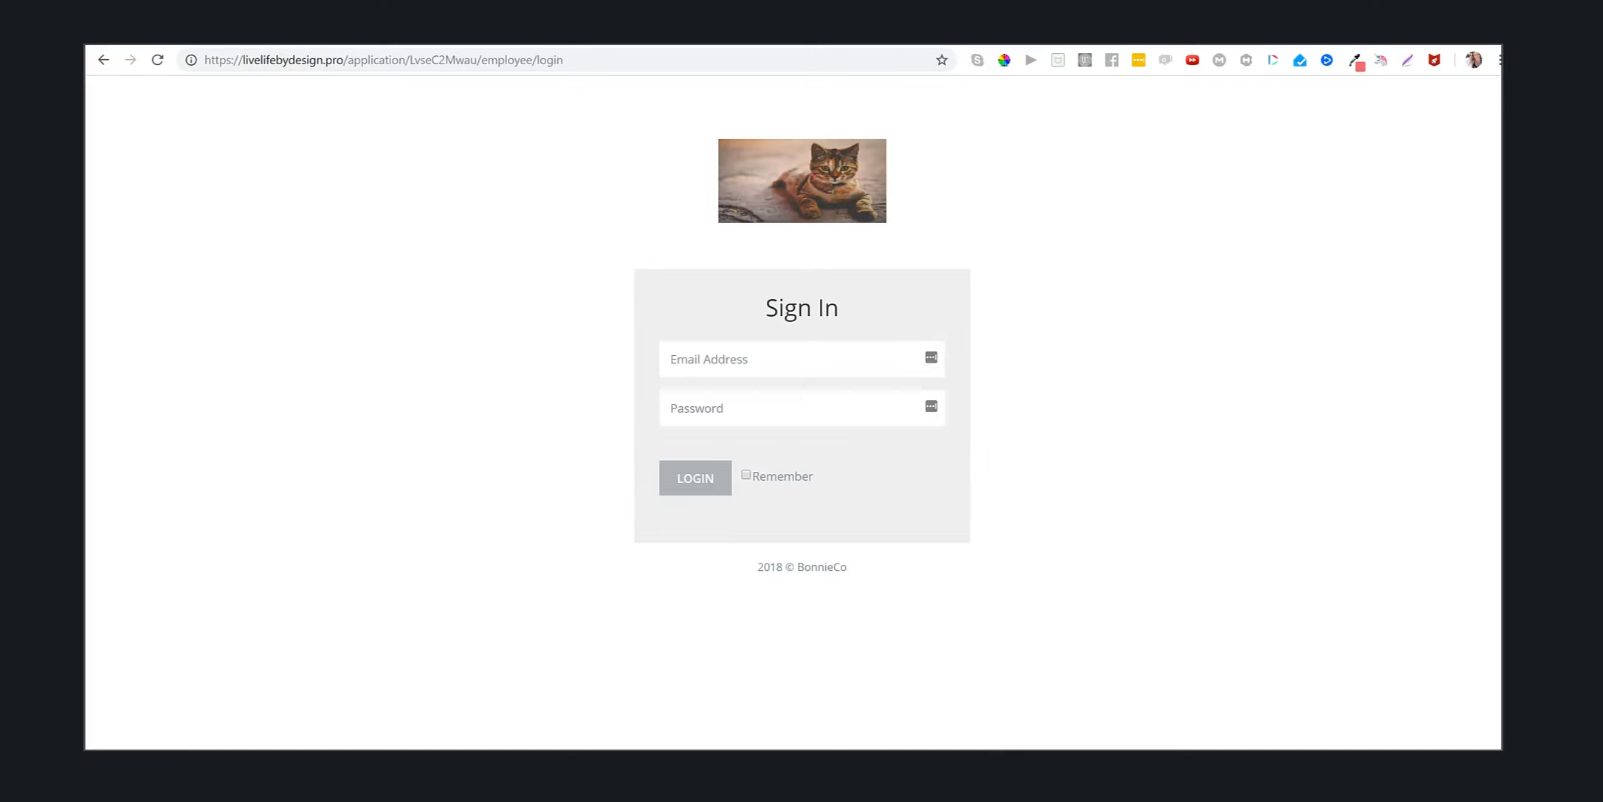
Return to the Cloudflare DNS records of livelifebydesign.pro and name a new A record connect.
click(128, 796)
click(987, 205)
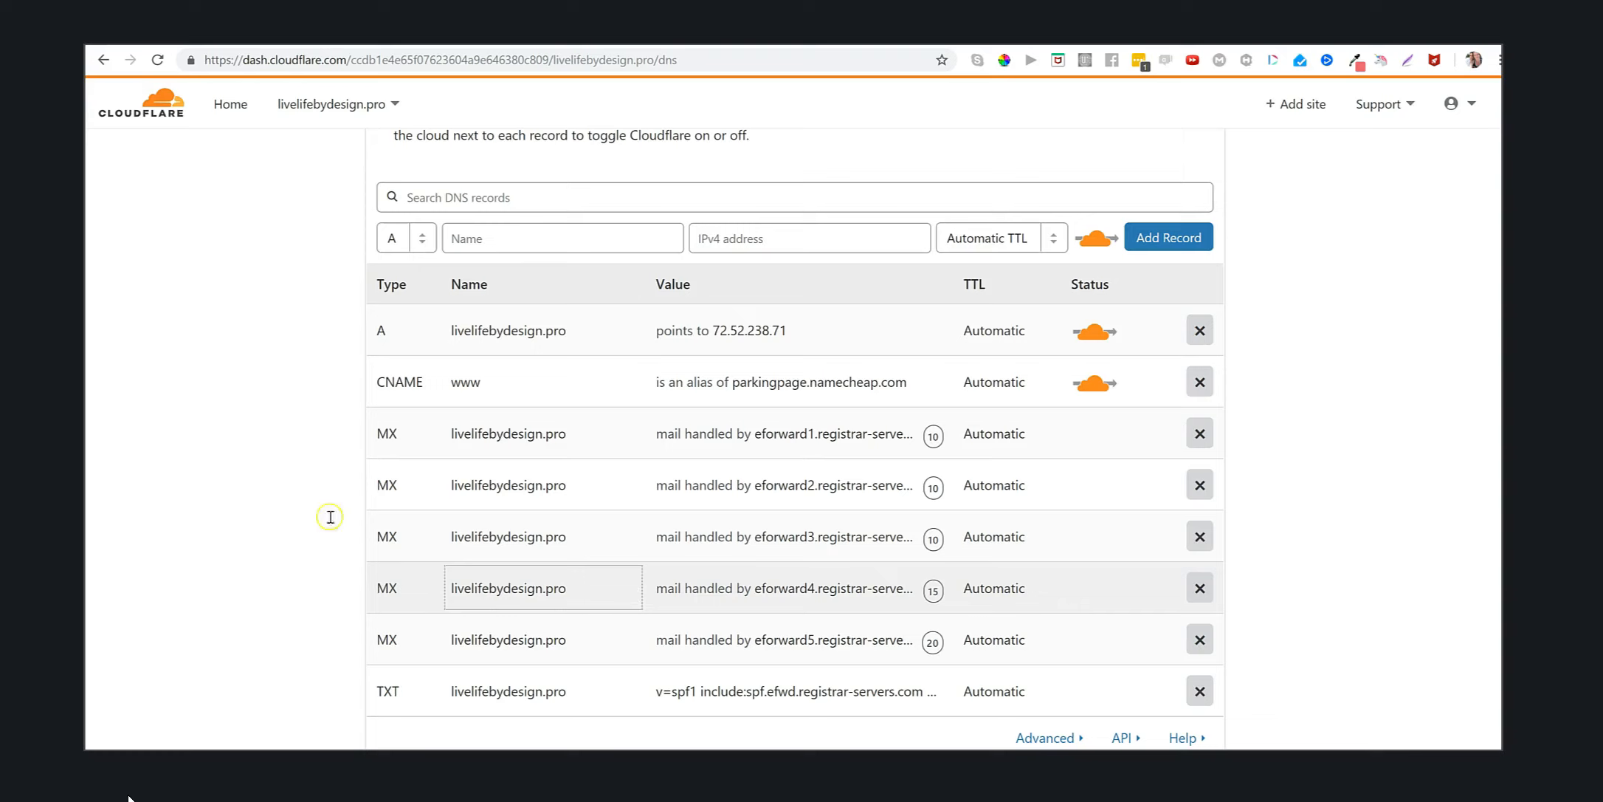
click(521, 235)
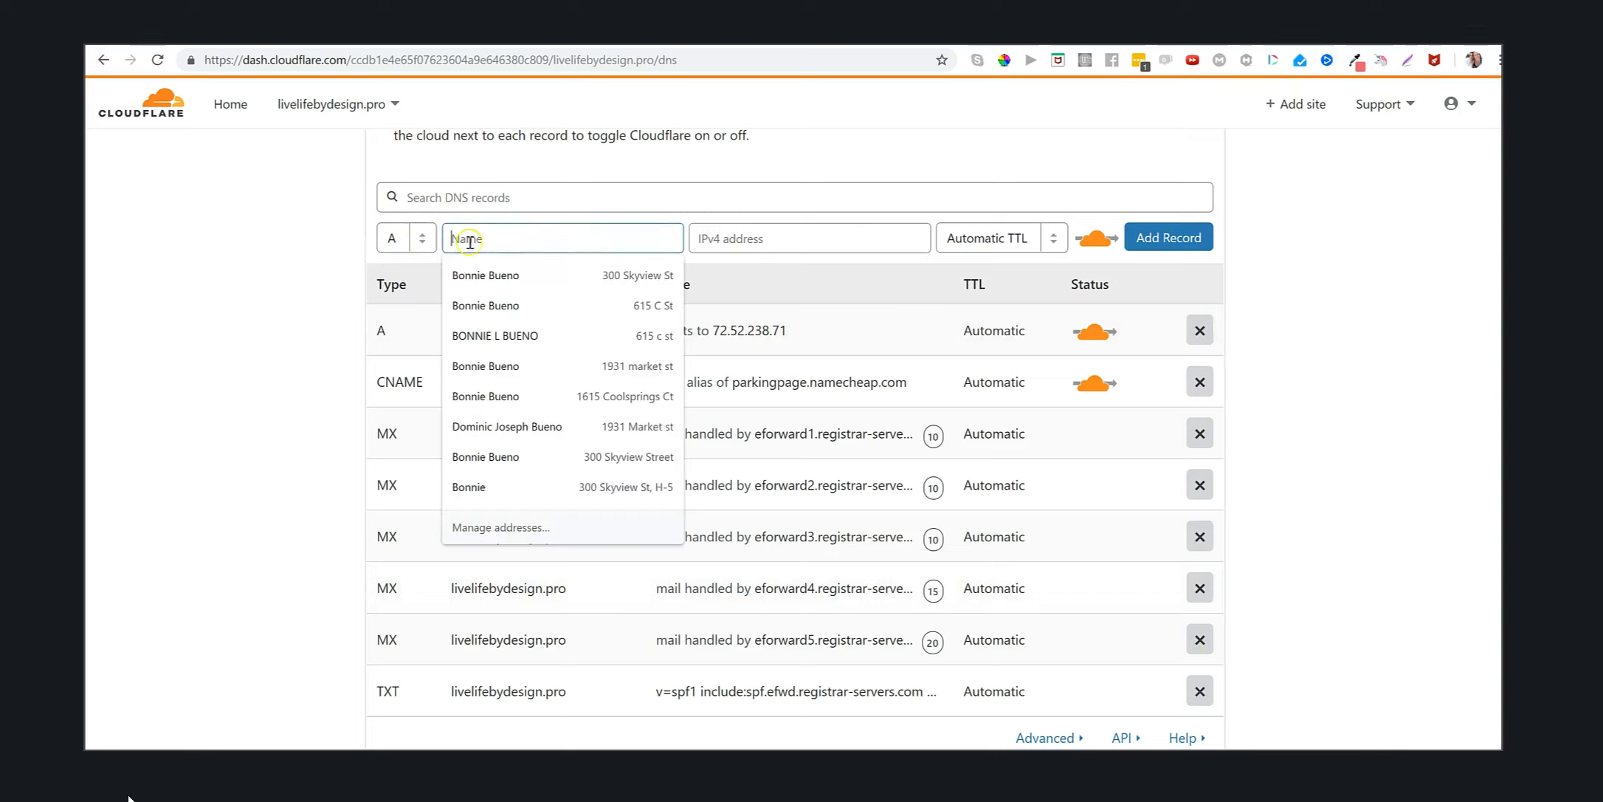
click(665, 193)
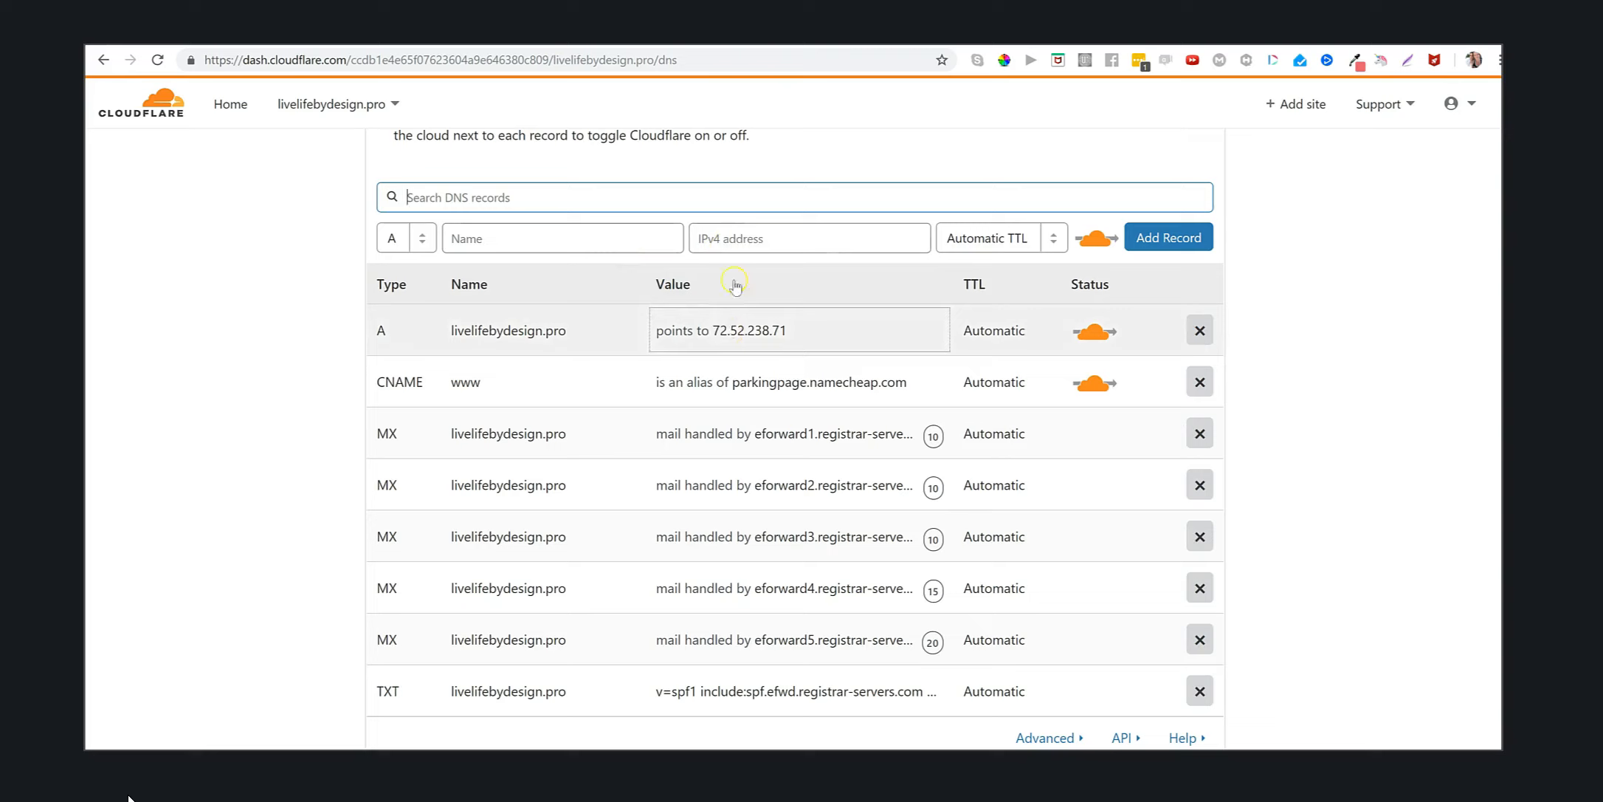
click(611, 247)
text(c)
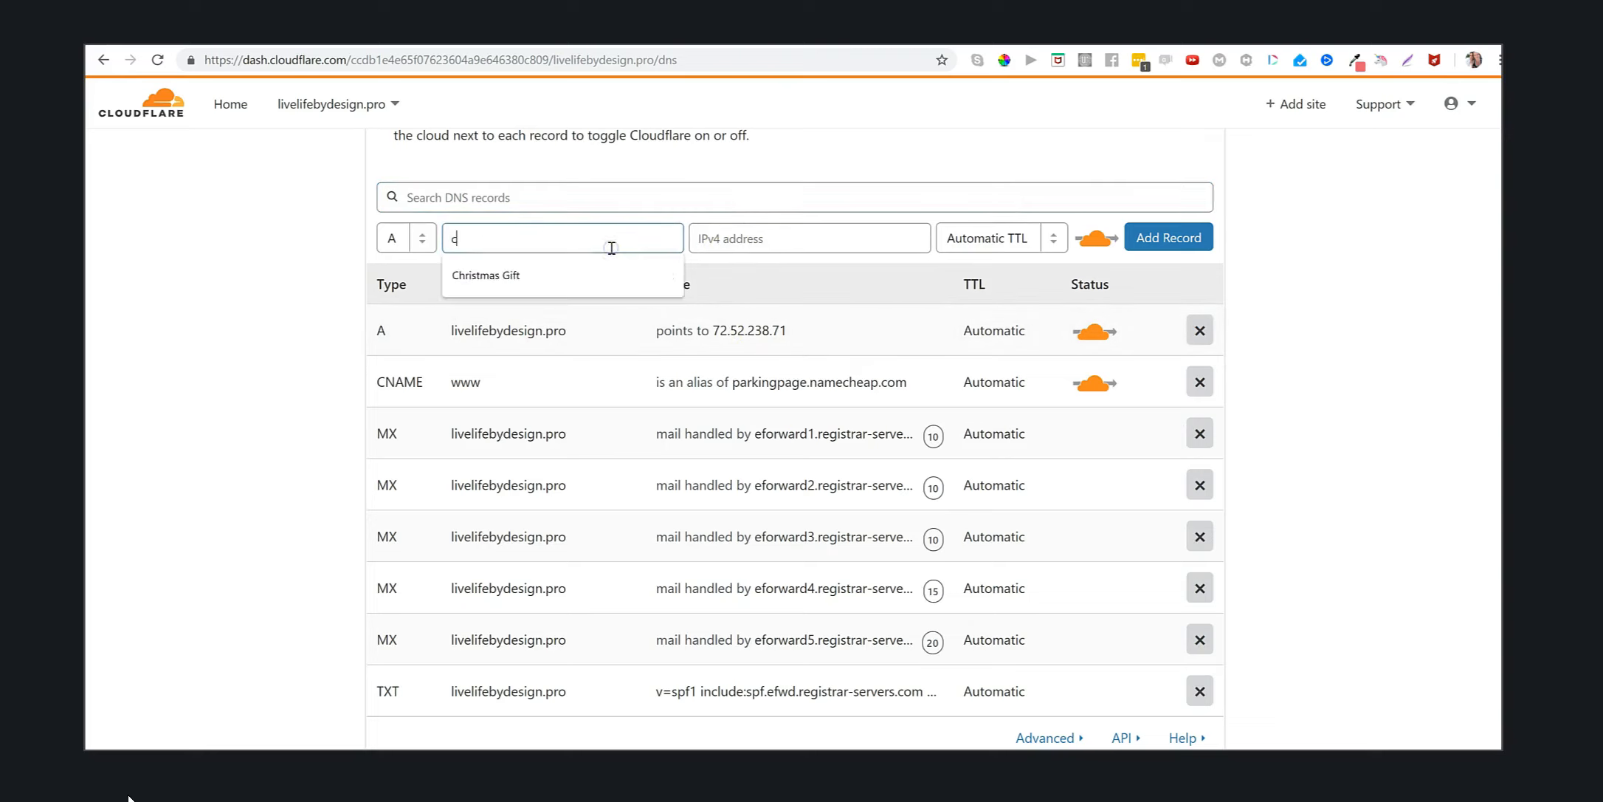
text(onnedt)
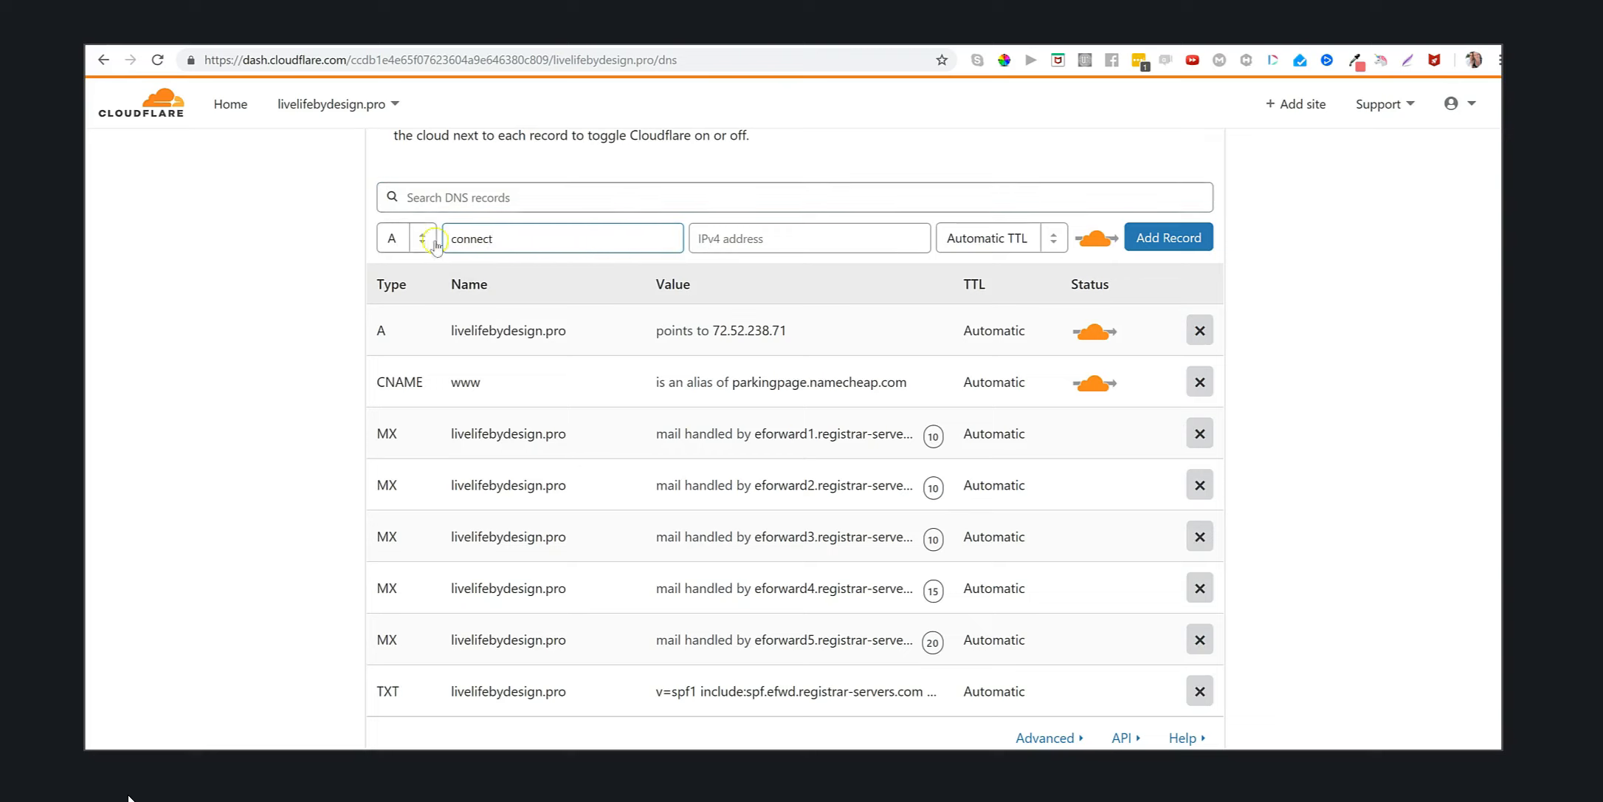
Copy the IP address 72.52.238.71 from the livelifebydesign.pro A record into the connect record and add the record.
click(742, 247)
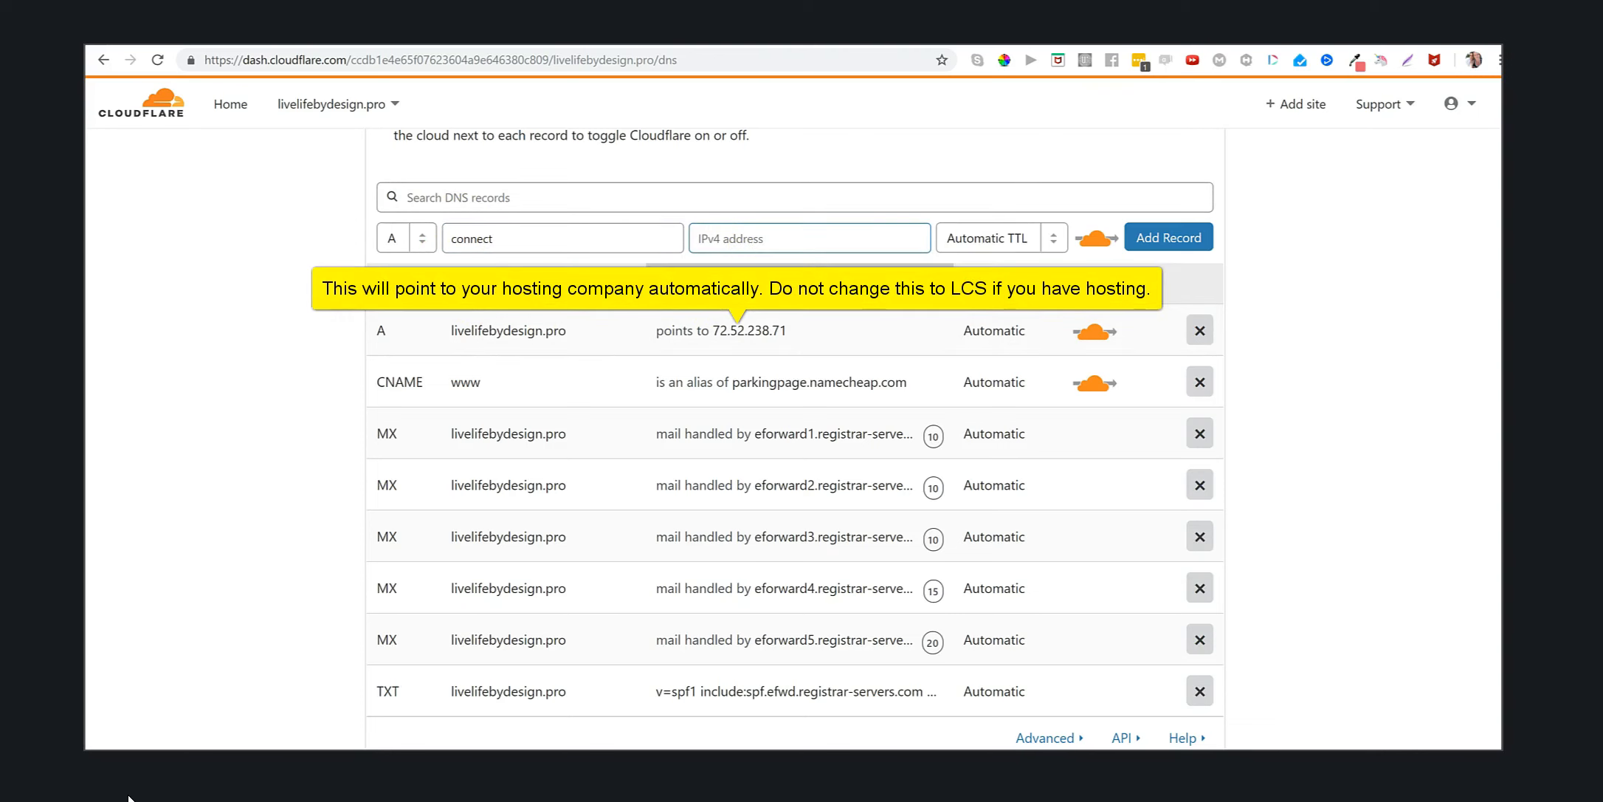
click(794, 333)
drag(740, 336, 644, 330)
key(ctrl+c)
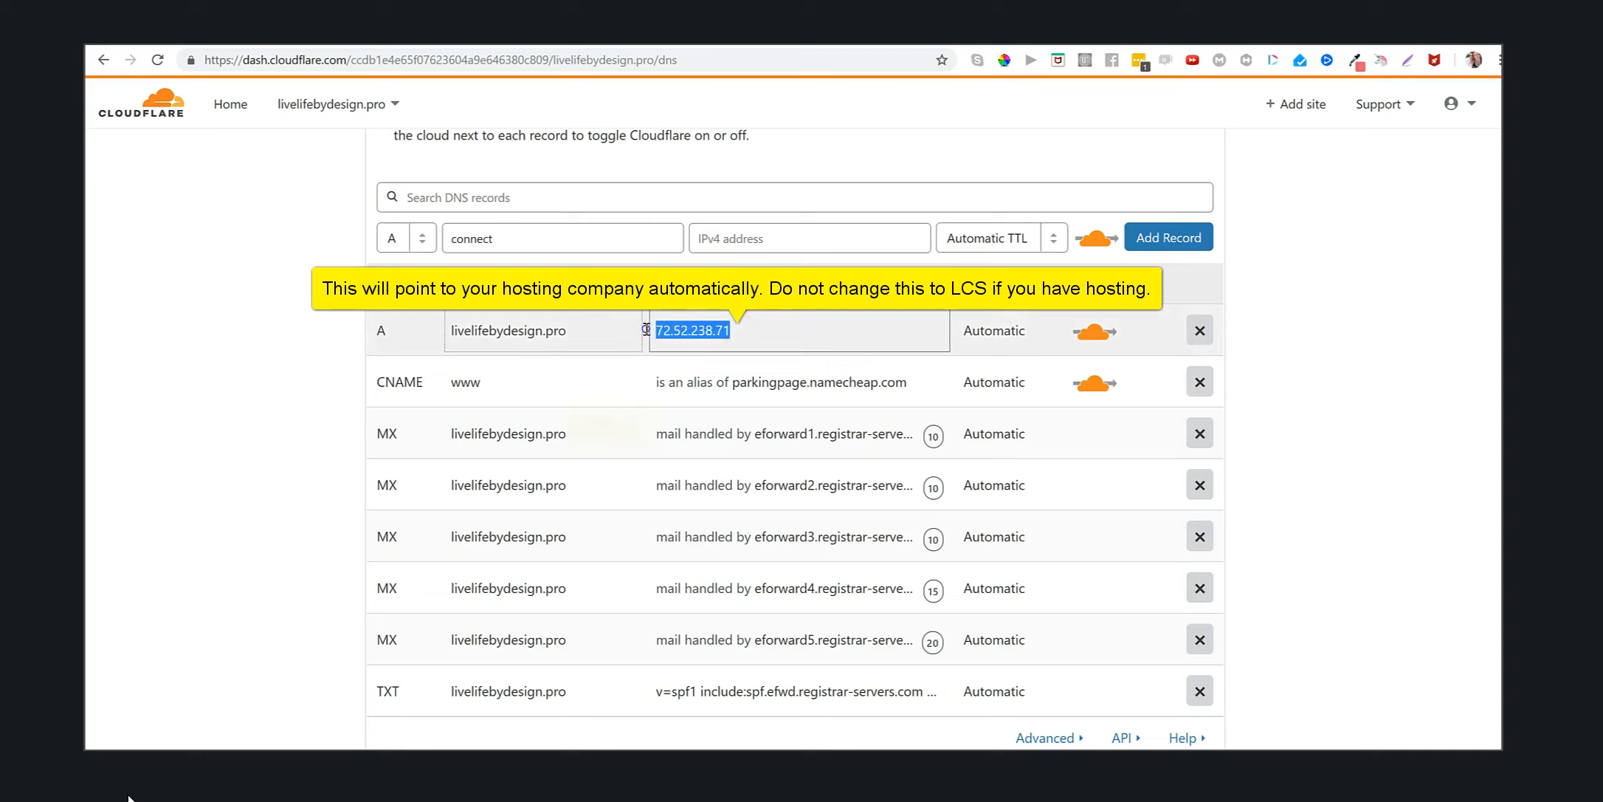
click(708, 238)
key(ctrl+v)
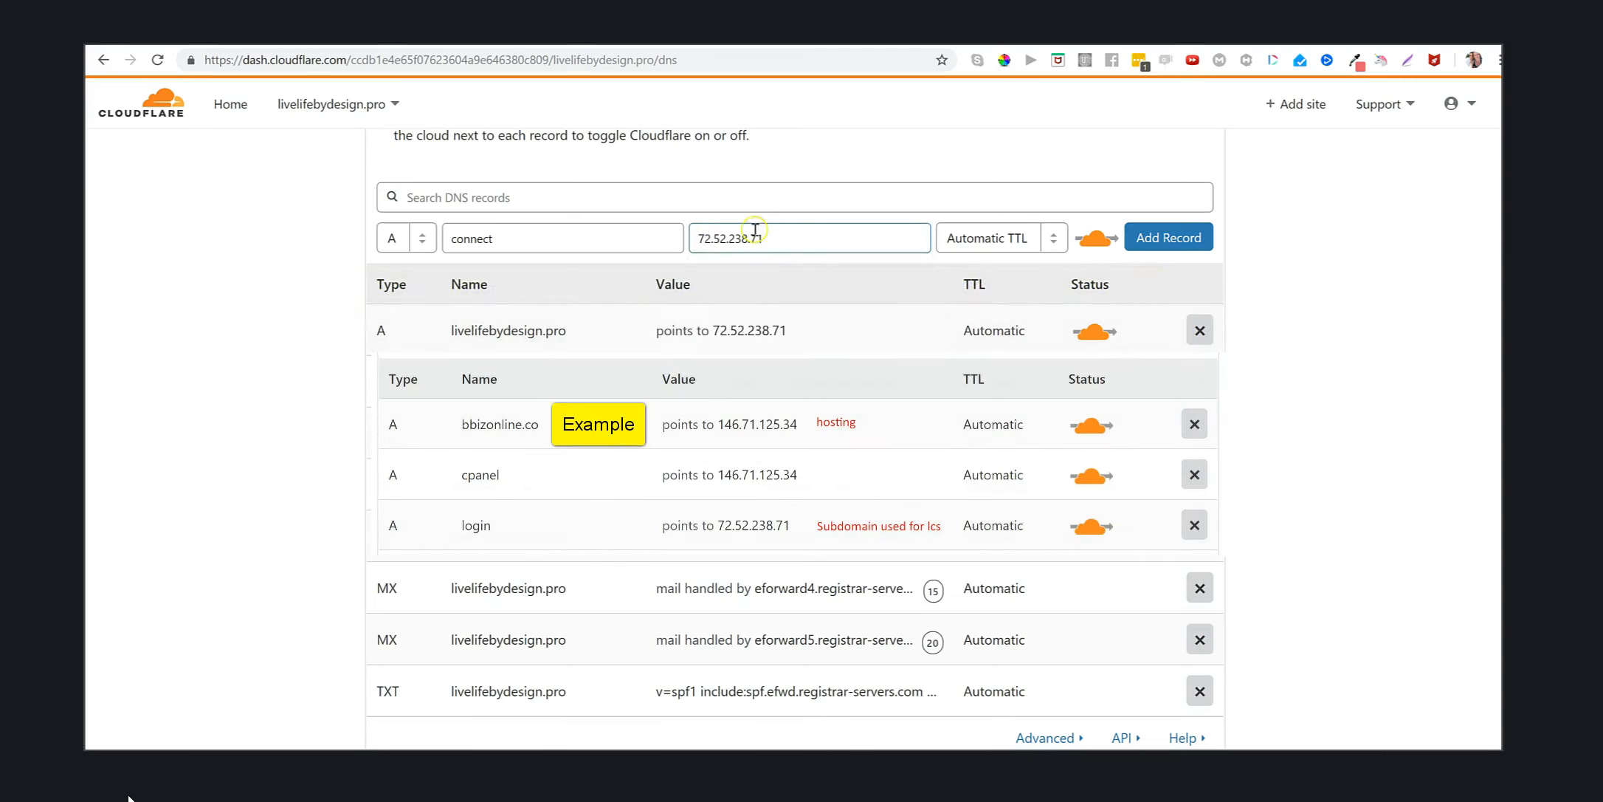
click(1166, 240)
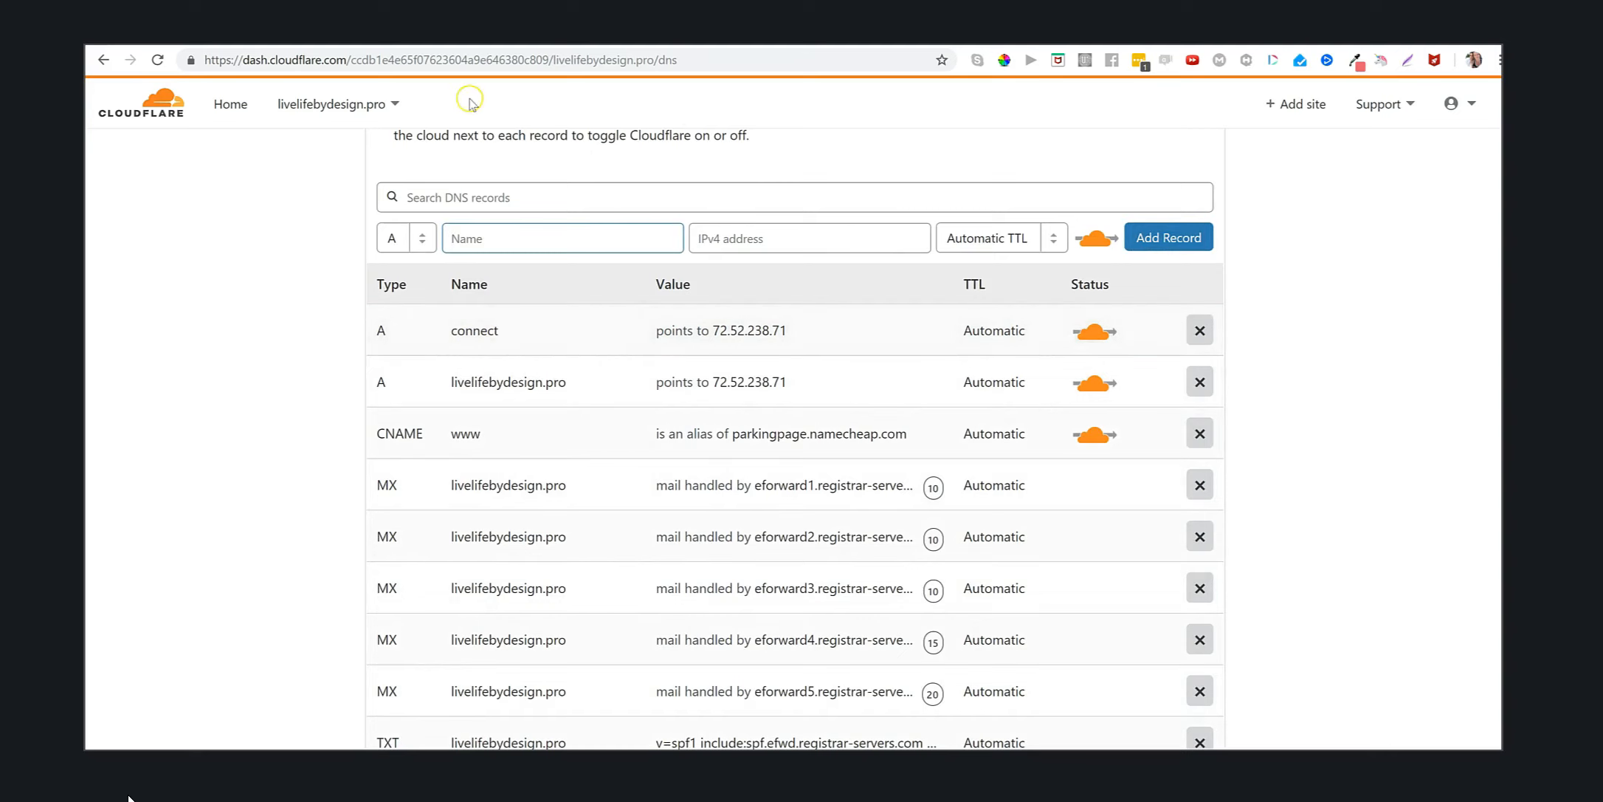
Switch to Lead Conversion System, change to the Agency level and open the agency domain settings within its branding section.
click(618, 33)
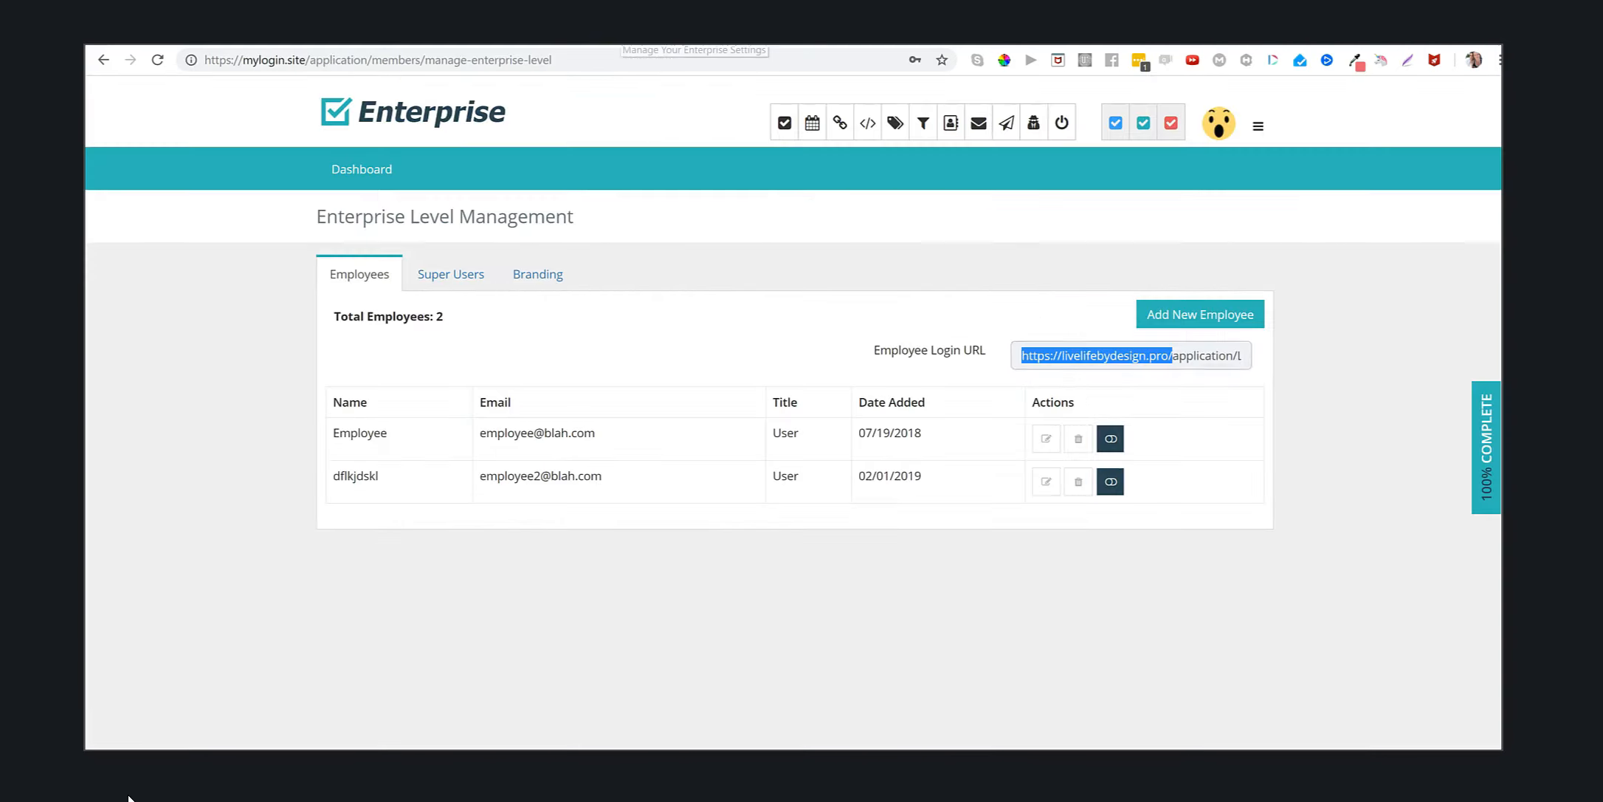
click(906, 273)
click(1172, 126)
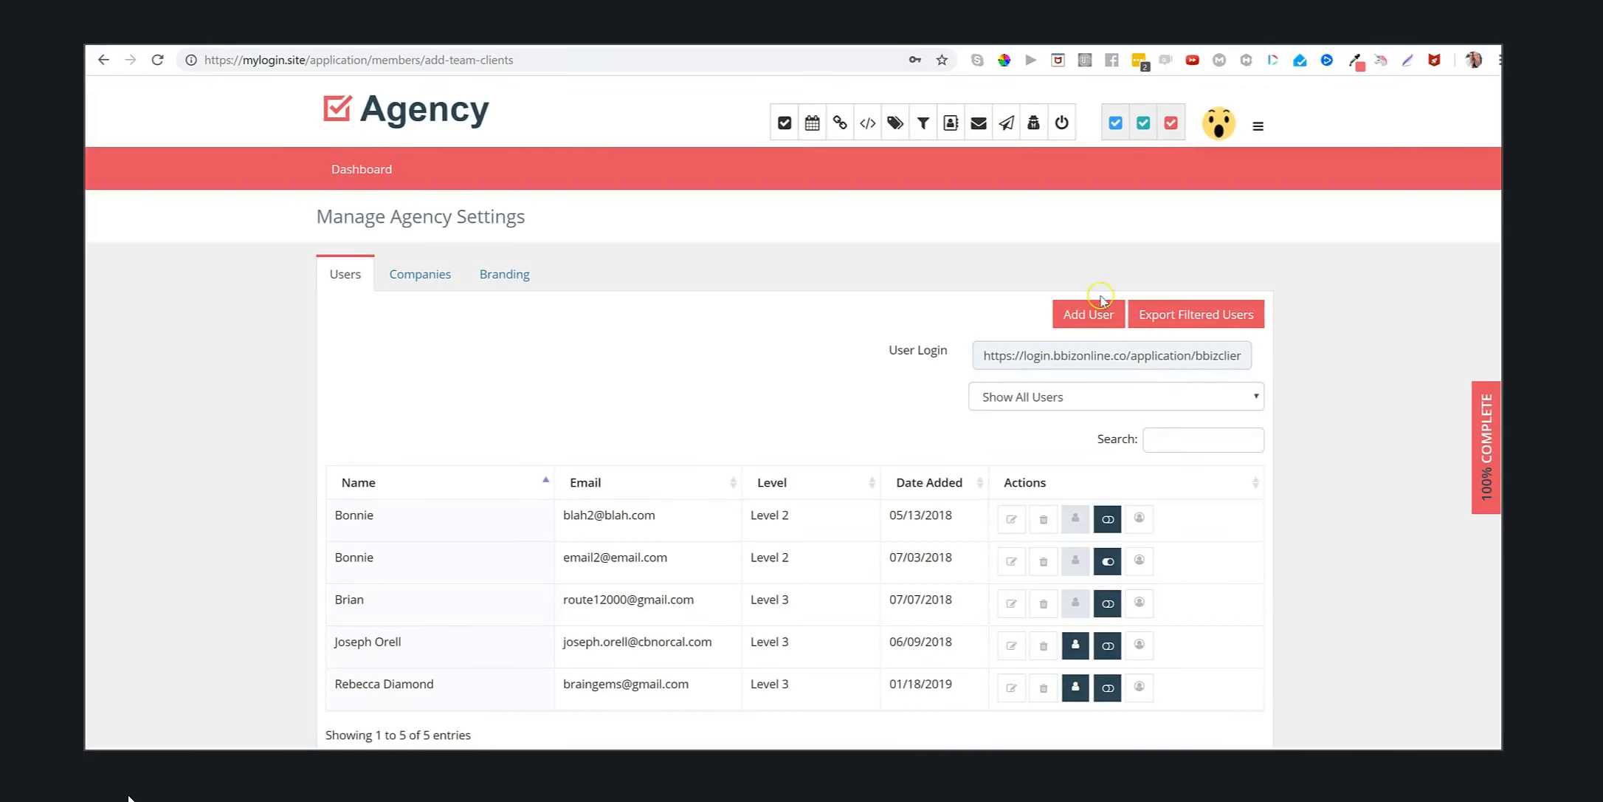
click(491, 275)
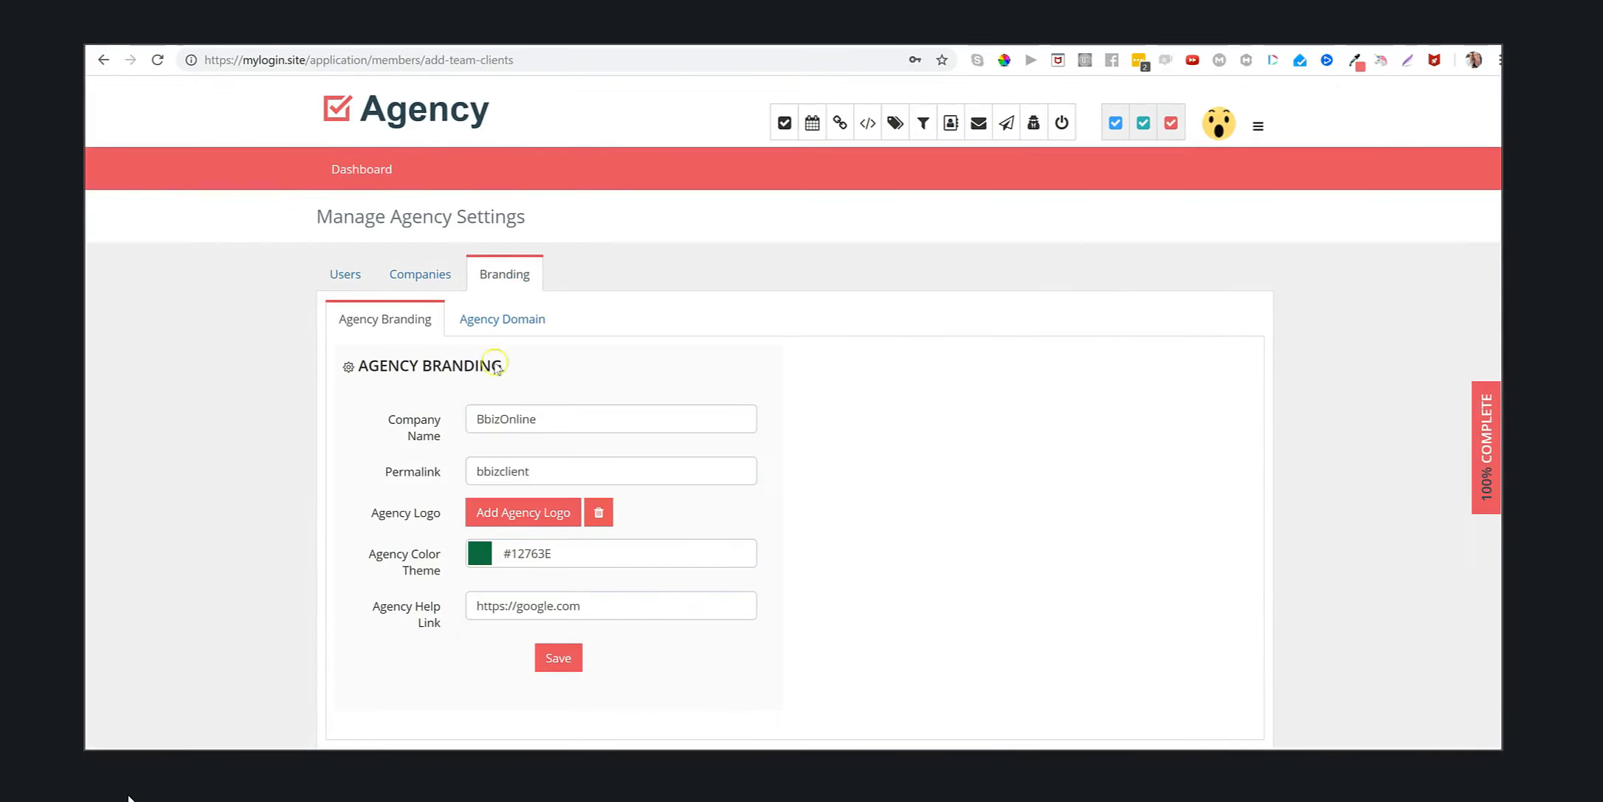
click(480, 322)
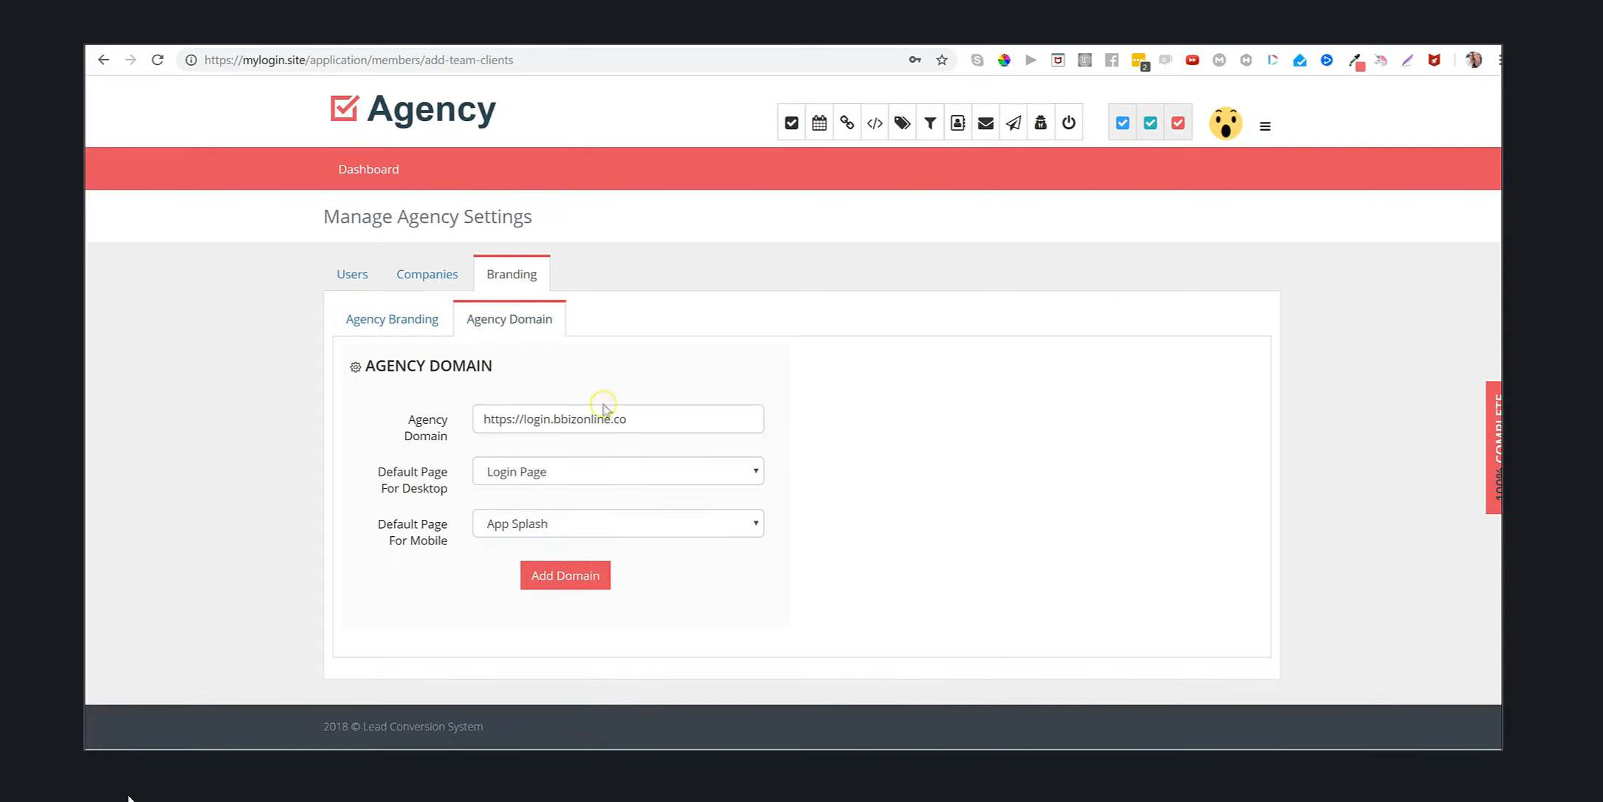
drag(634, 422, 366, 400)
key(BackSpace)
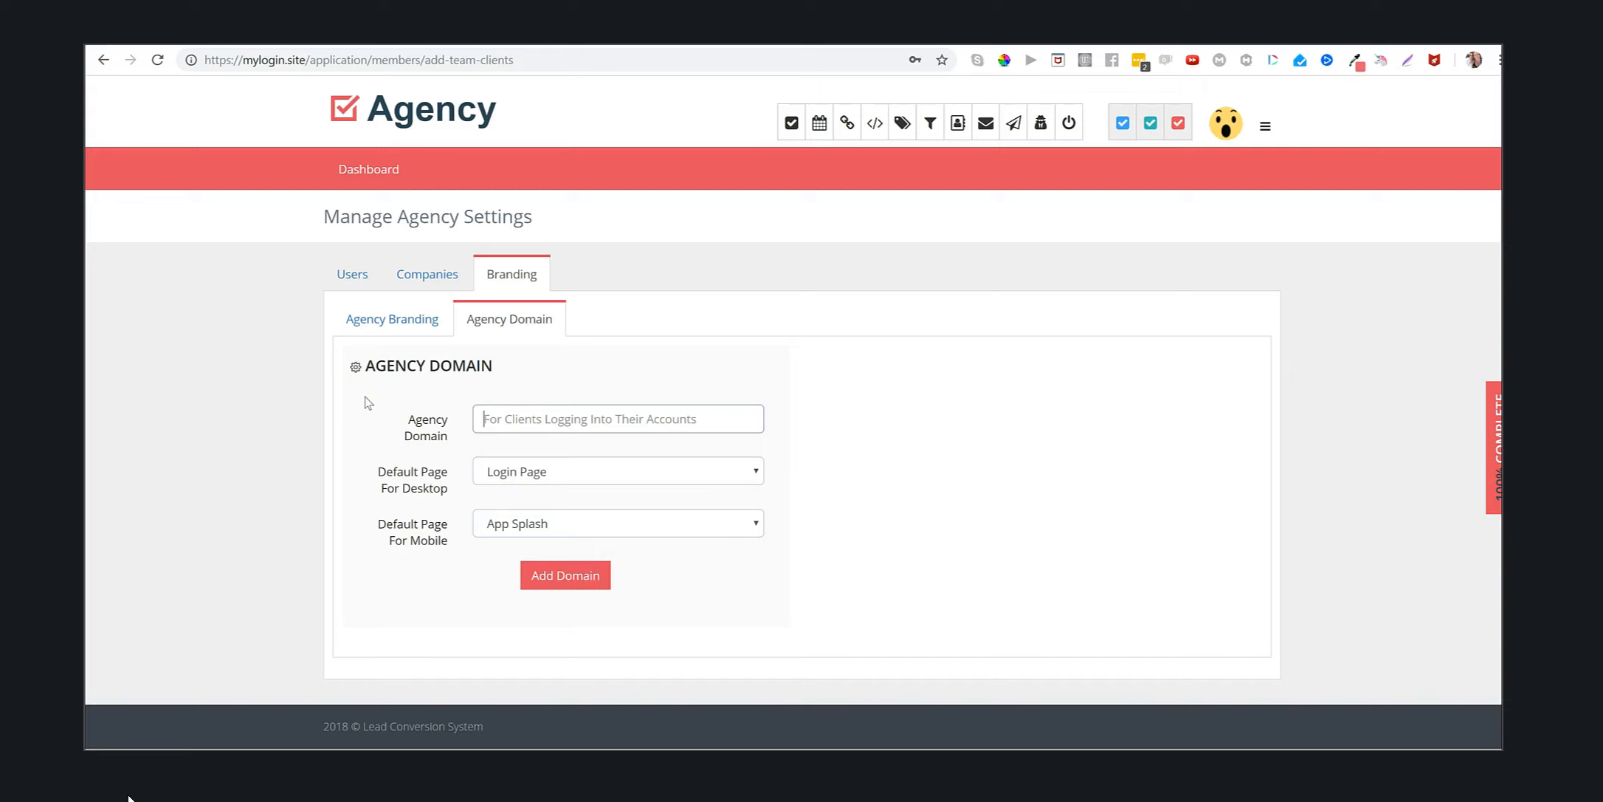
text(https://connect)
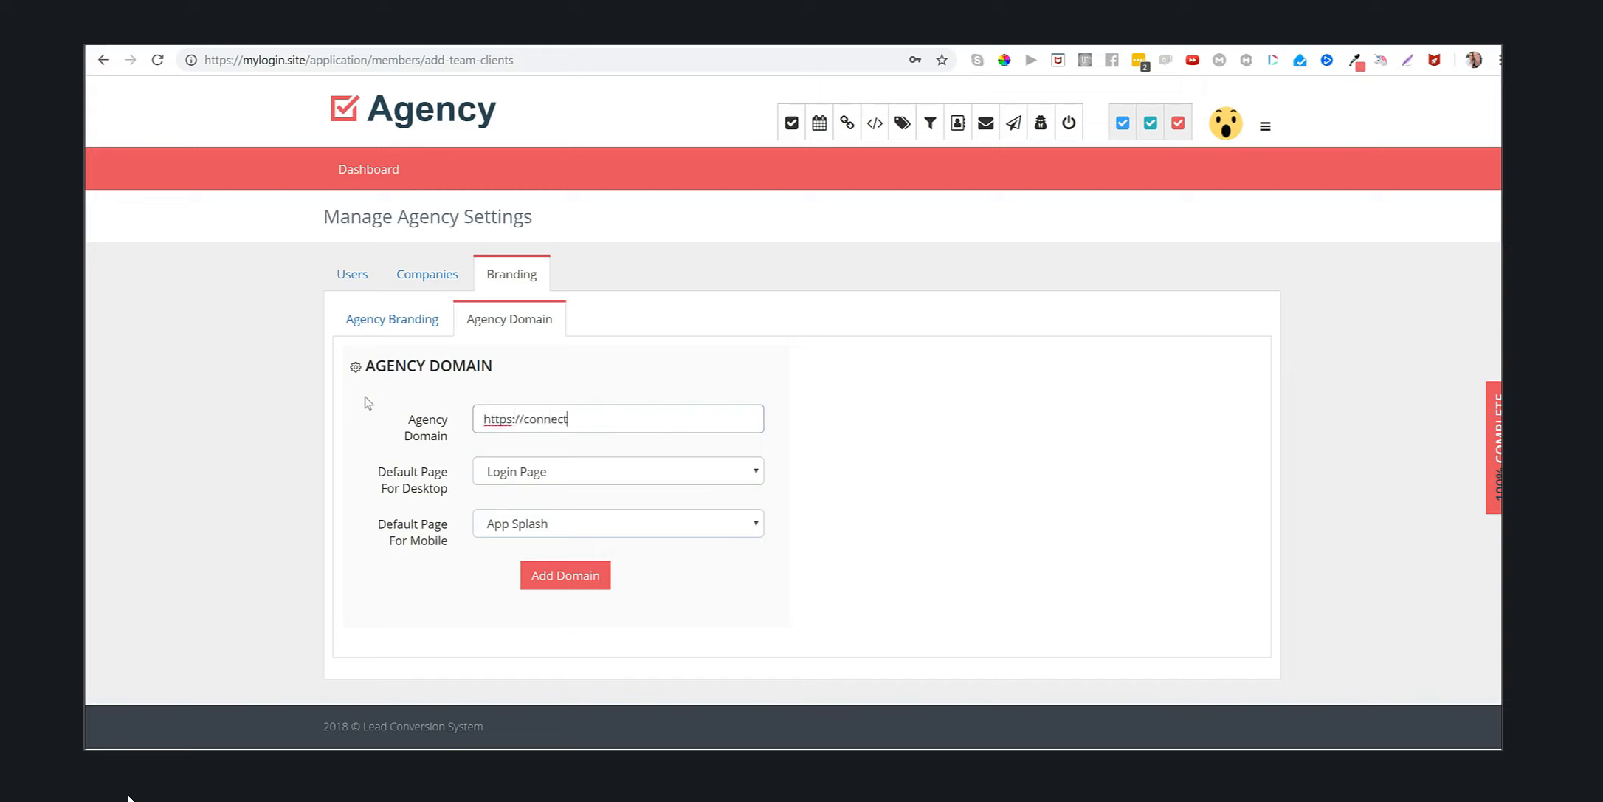
text(.livelifebydesign.pro)
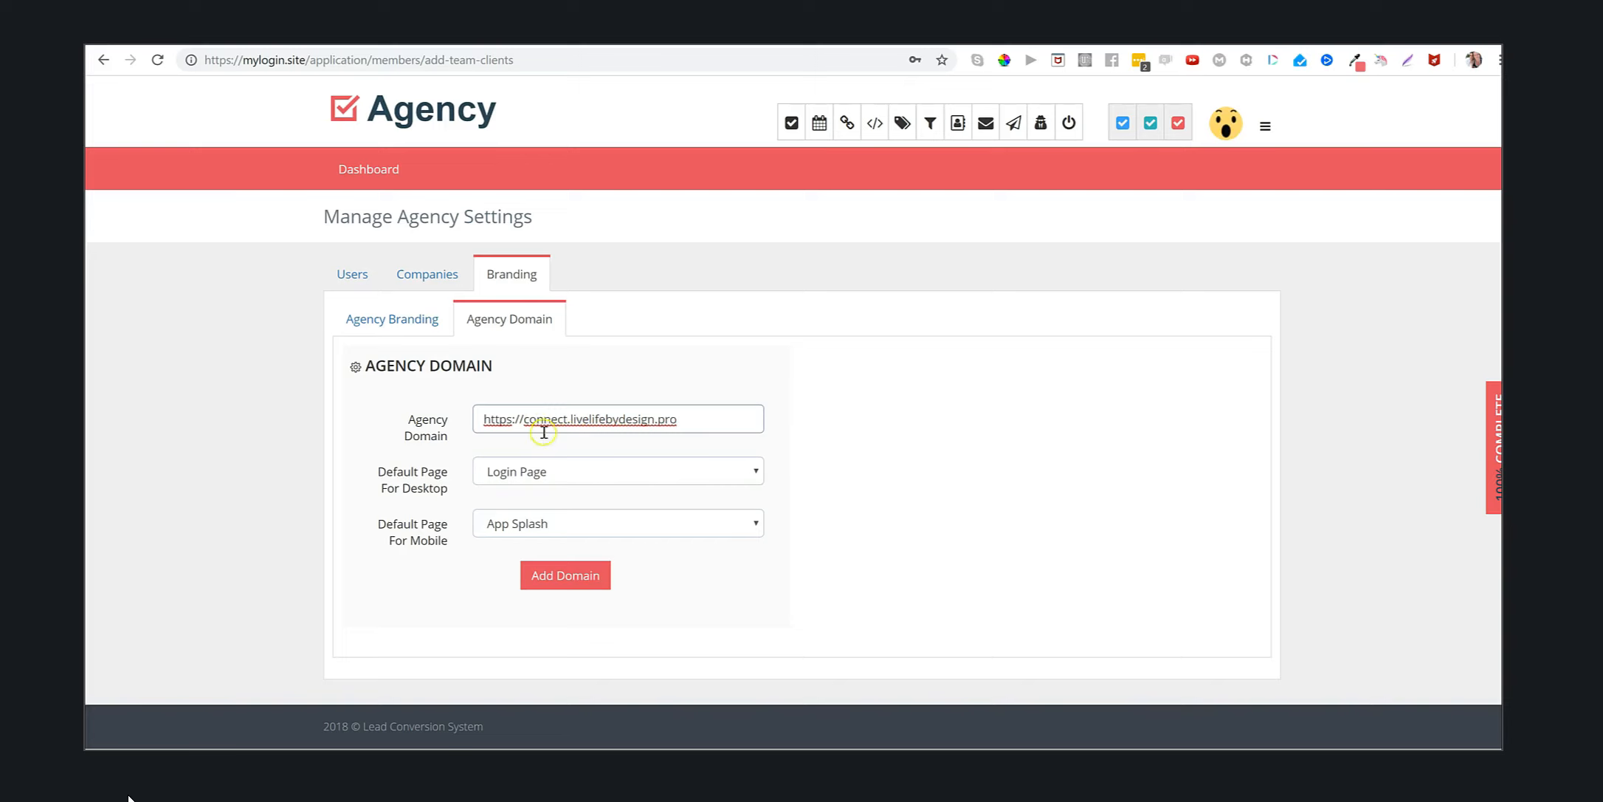
click(584, 573)
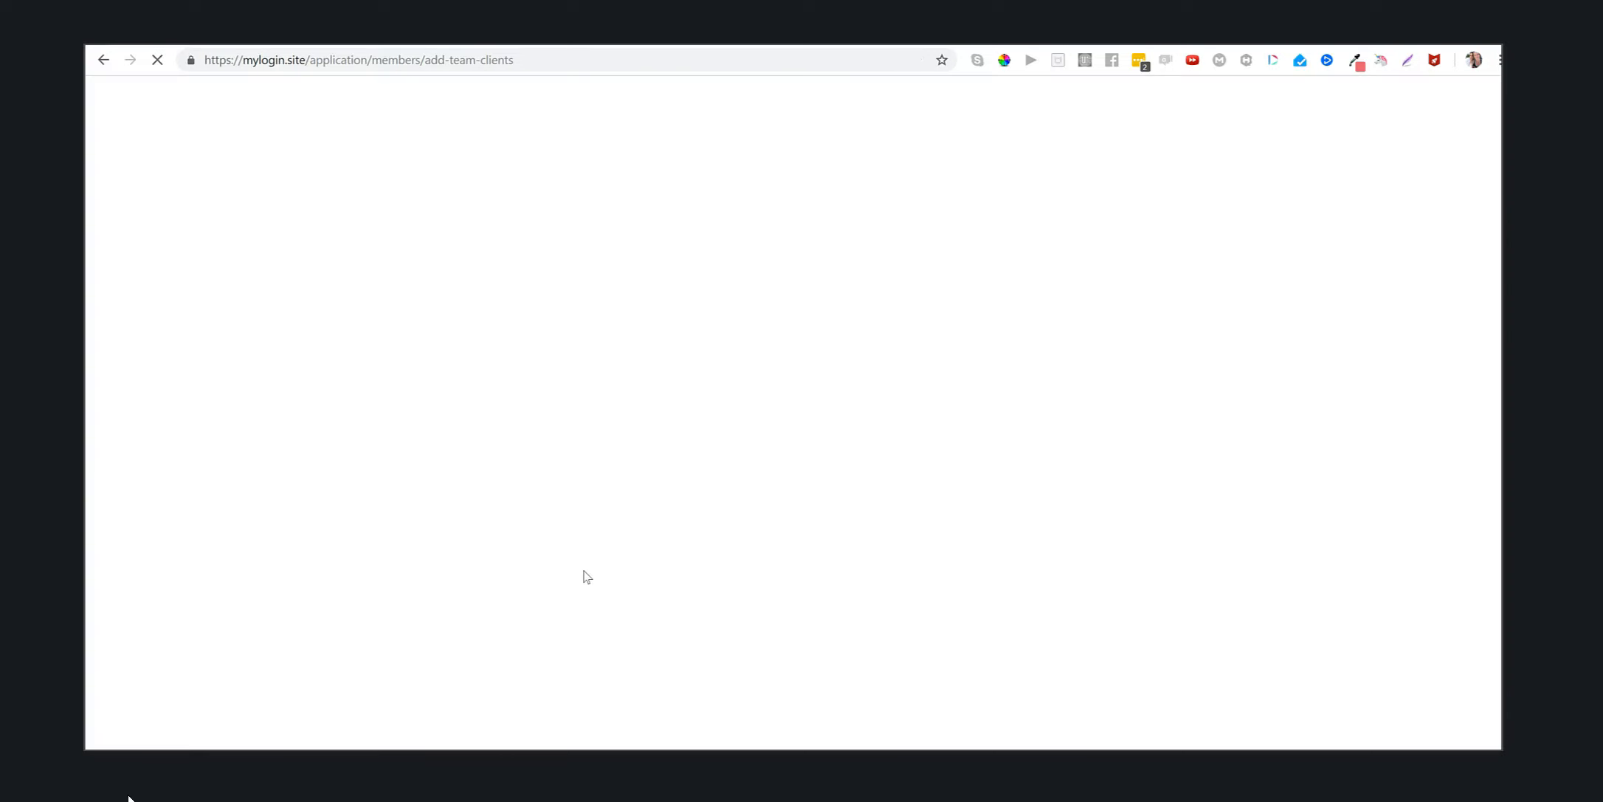
click(1043, 359)
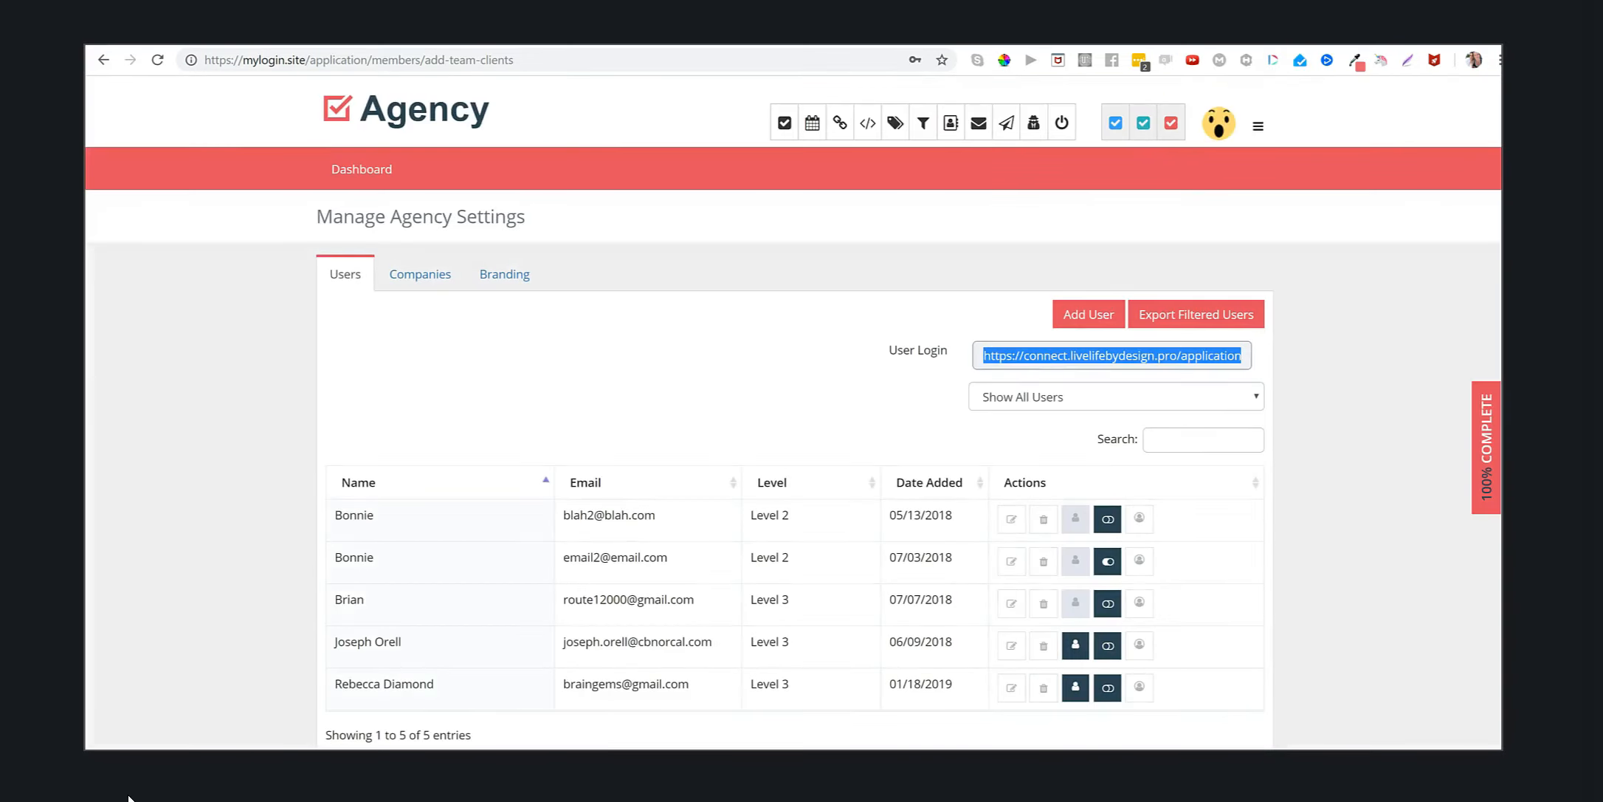
click(1295, 47)
click(696, 58)
text(https://connect.livelifebydesign.pro/application/bbizclient/client/login)
key(Return)
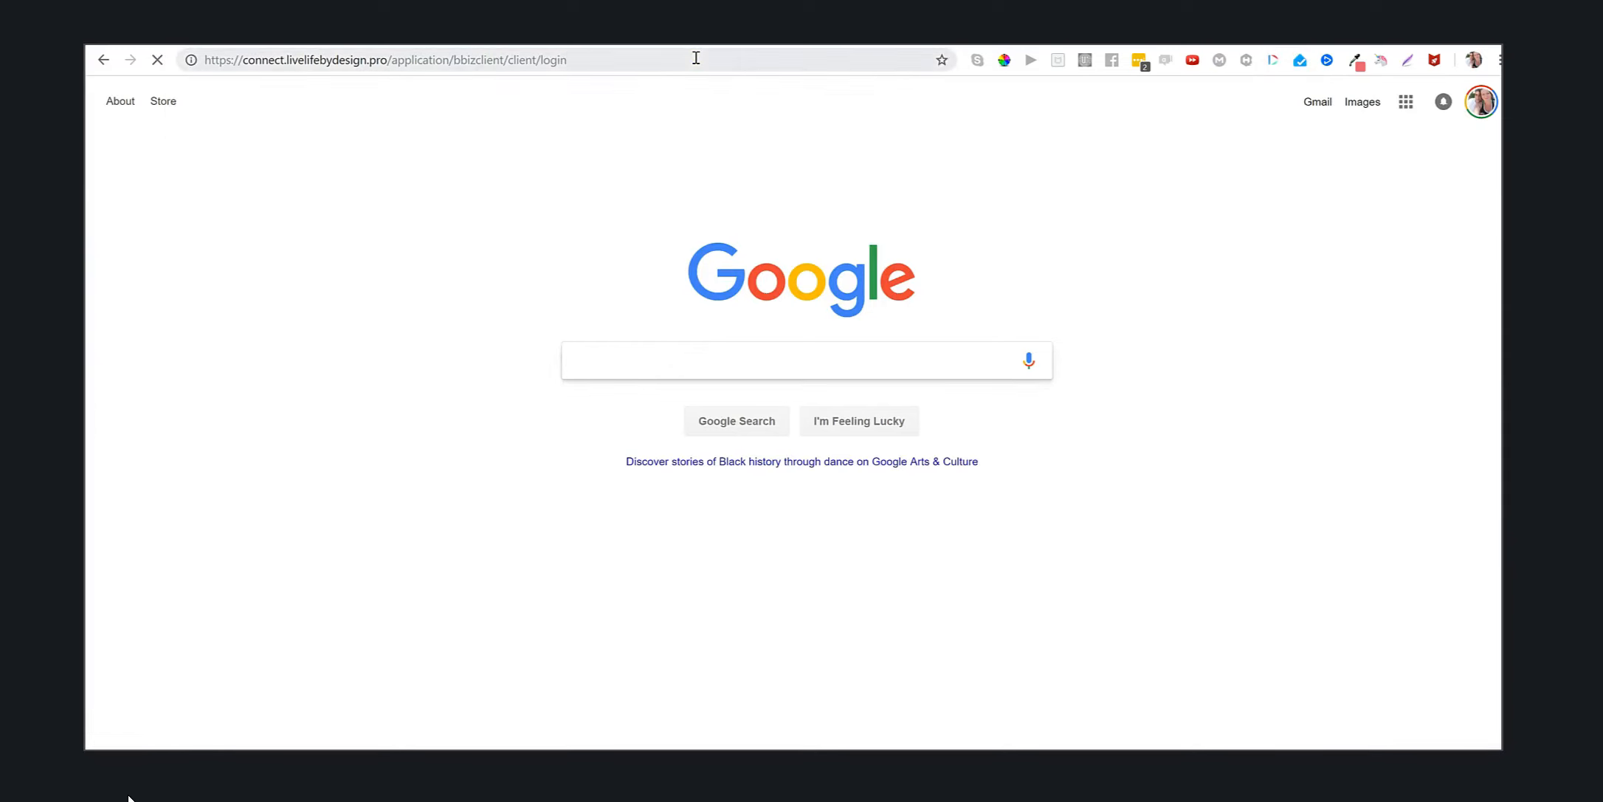